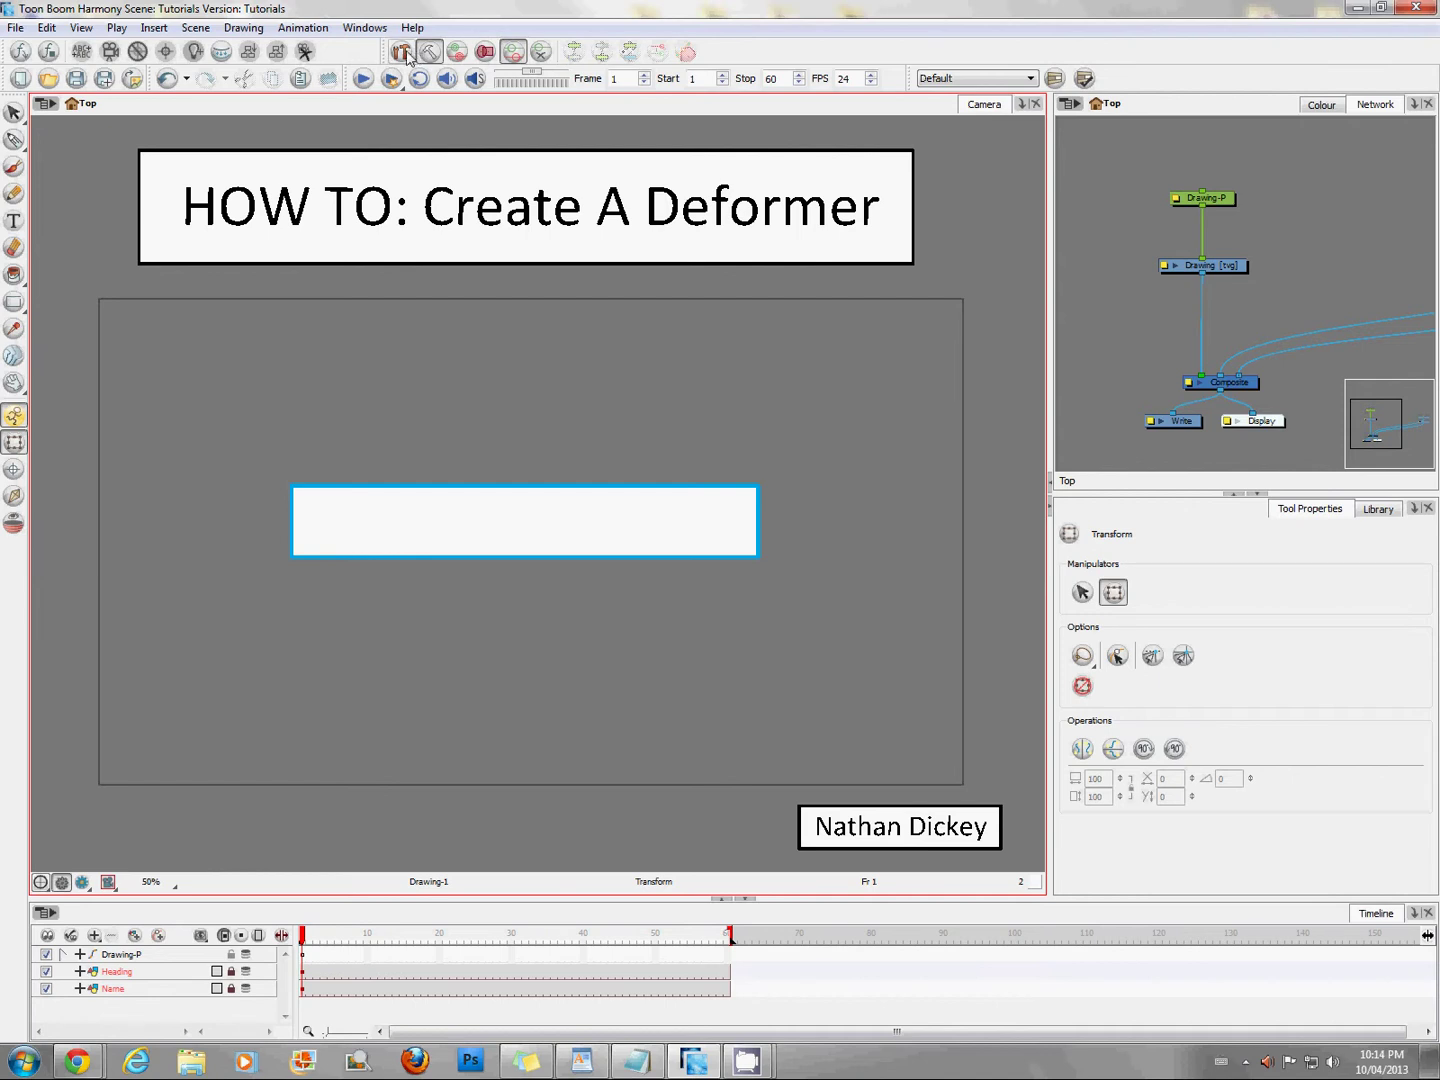
Check in the list of available toolbars that the Deformation toolbar is enabled.
right_click(754, 50)
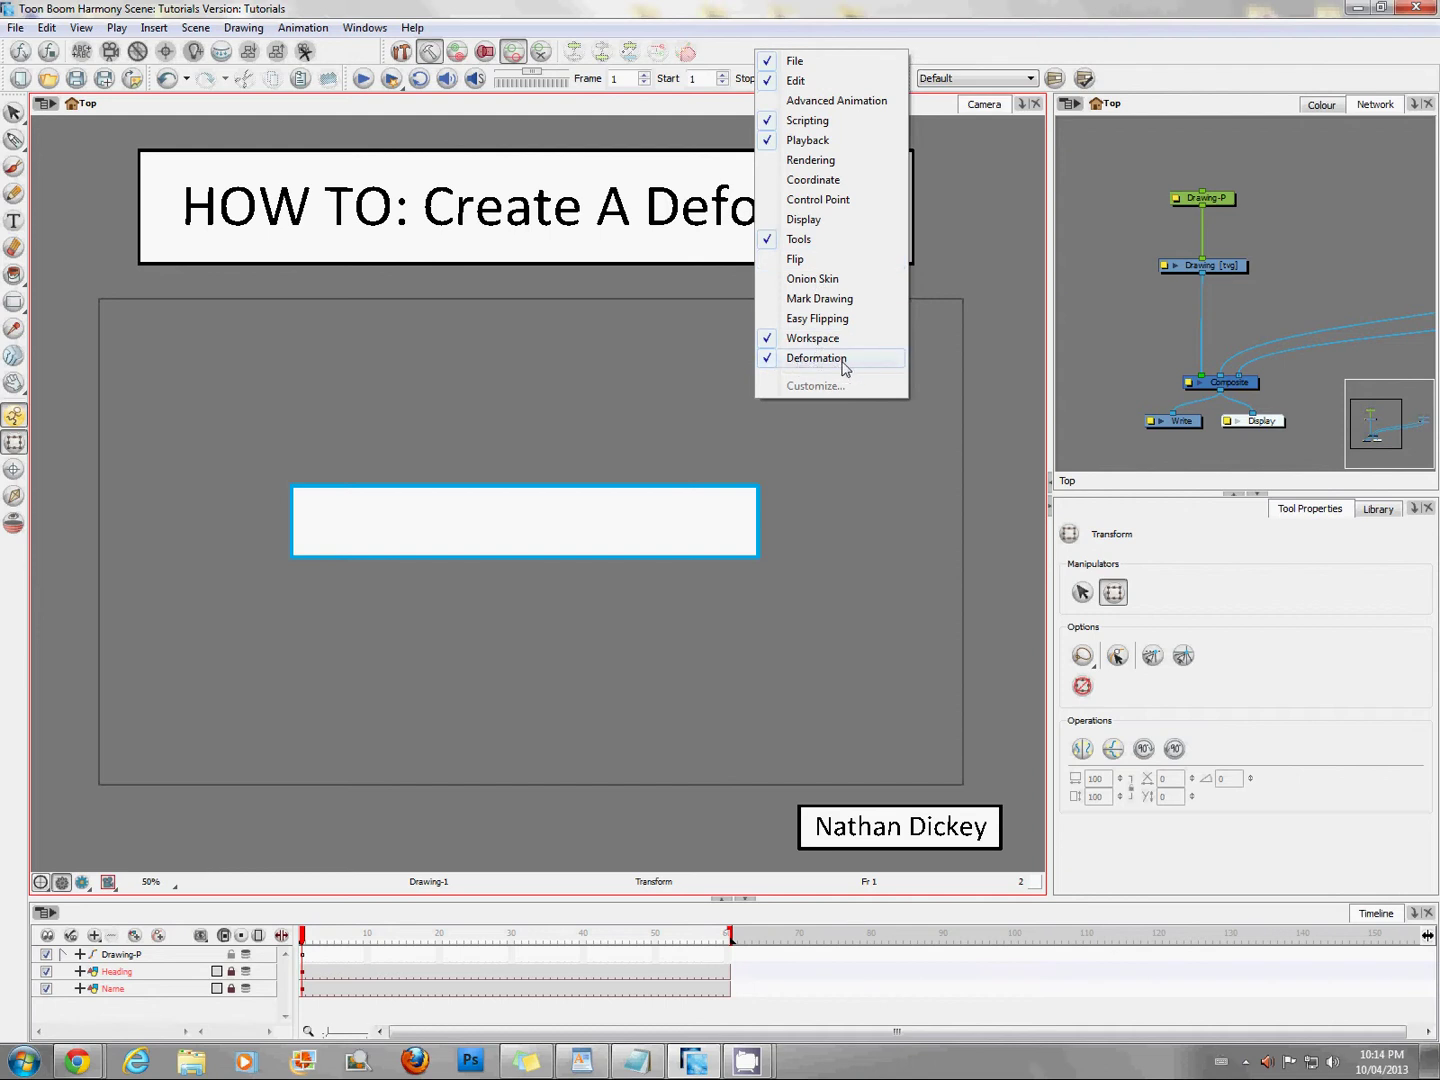
left_click(553, 369)
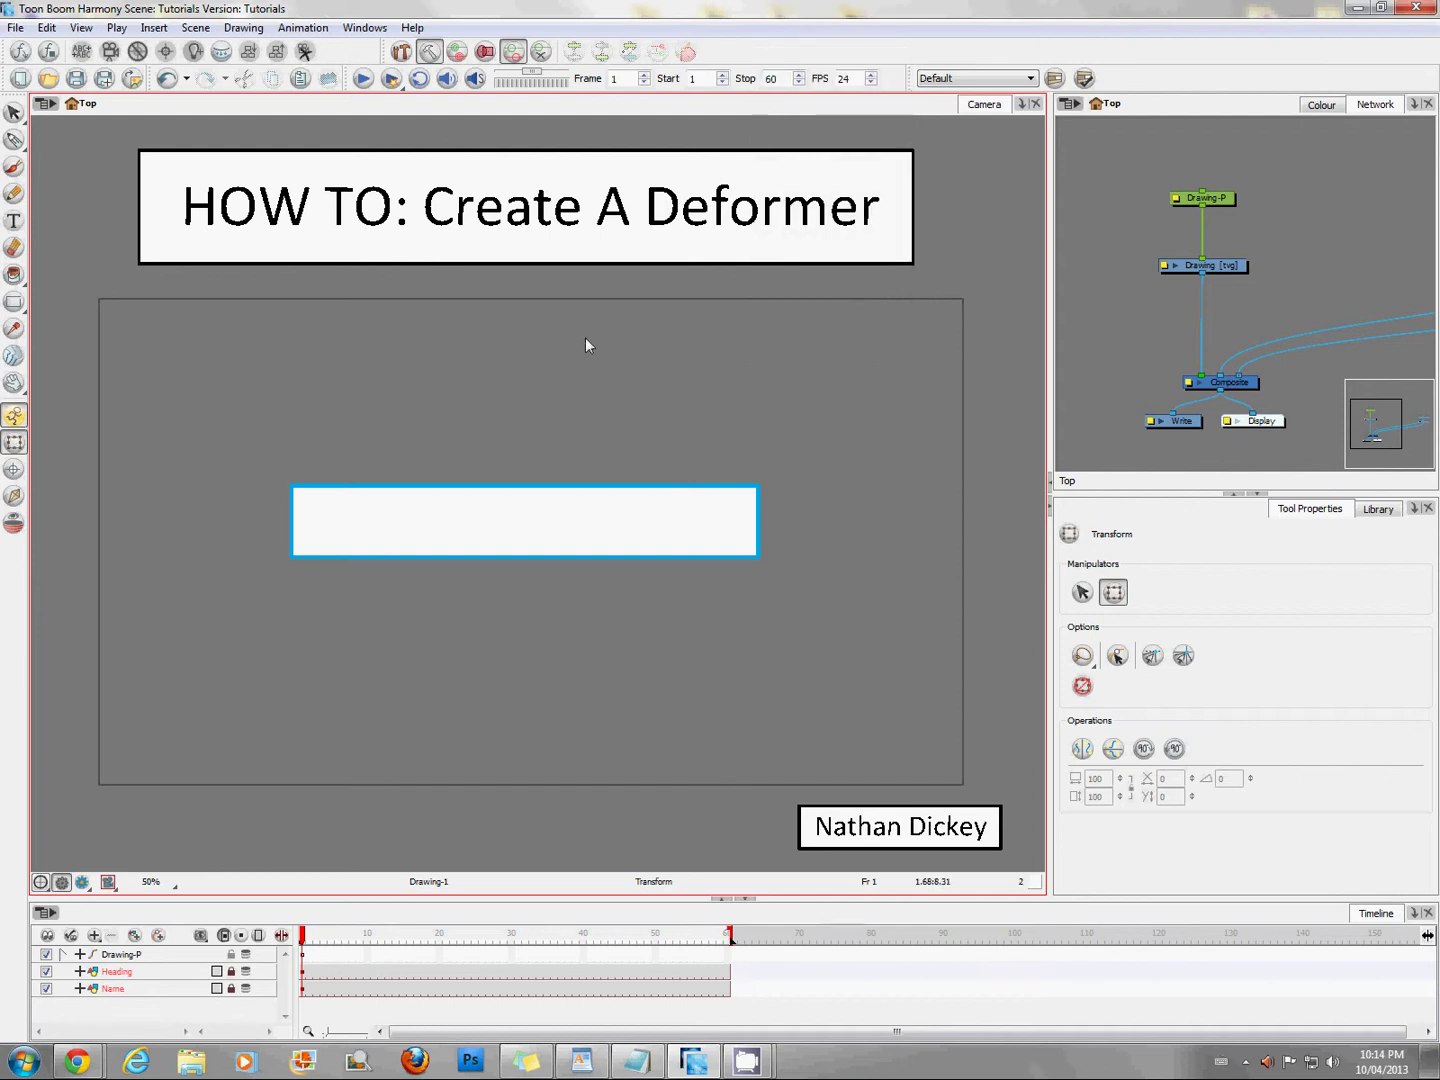
Rig the rectangle drawing with the Rigging tool, placing an offset left of it, a point at its left edge and one past its right edge.
left_click(508, 524)
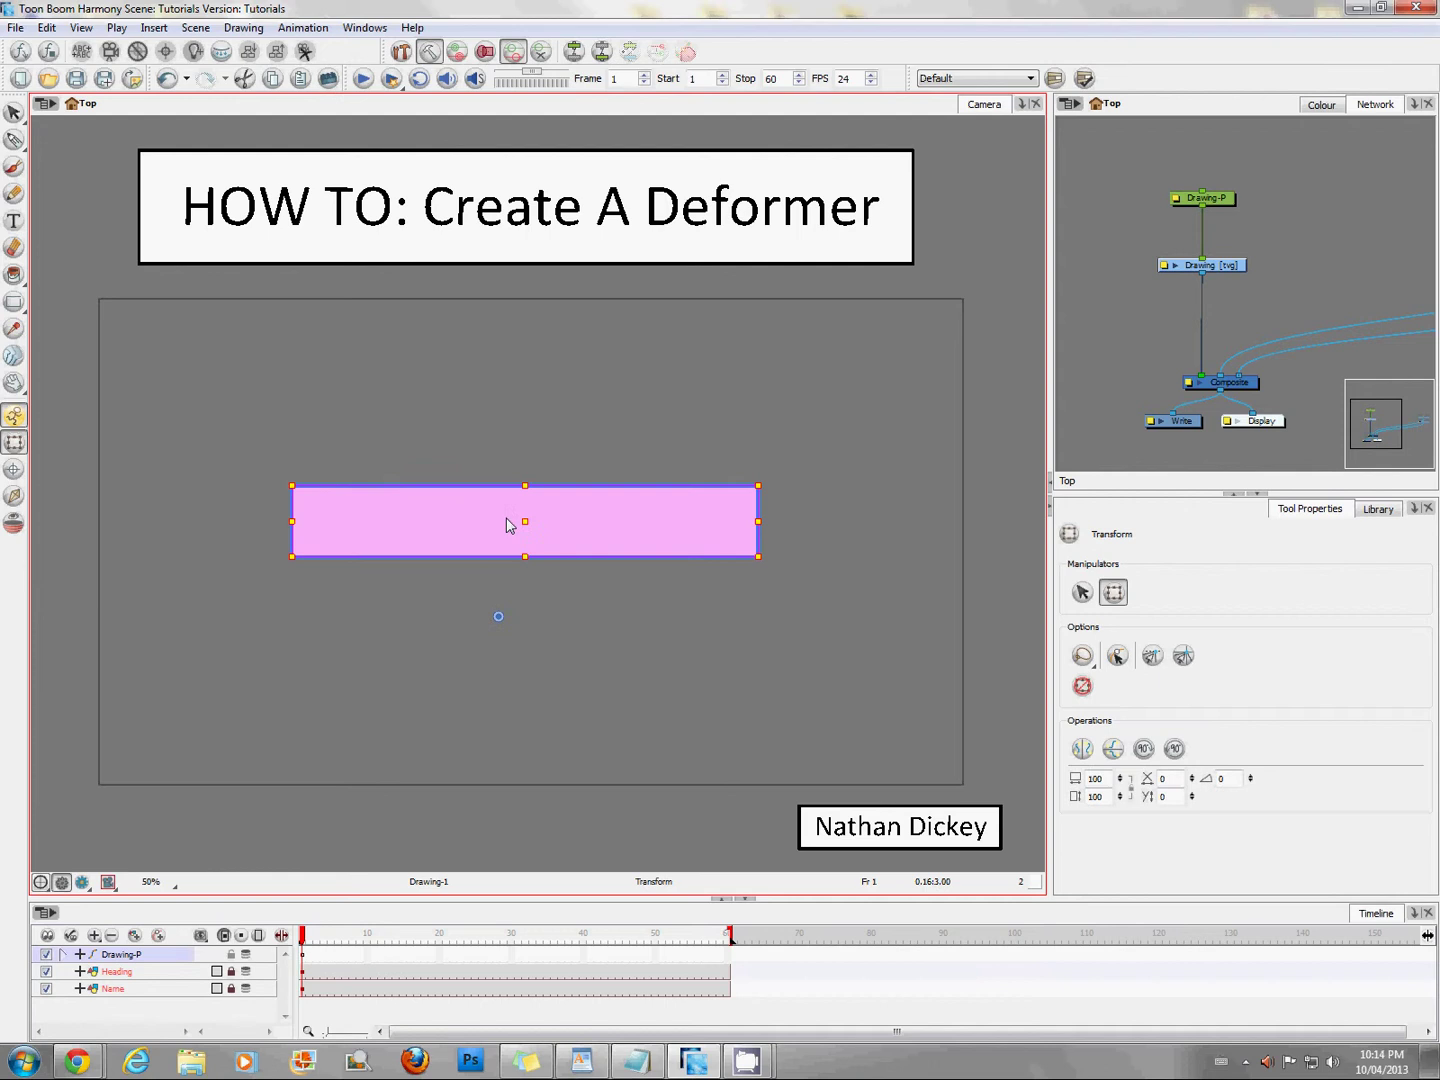
left_click(1218, 268)
left_click(402, 52)
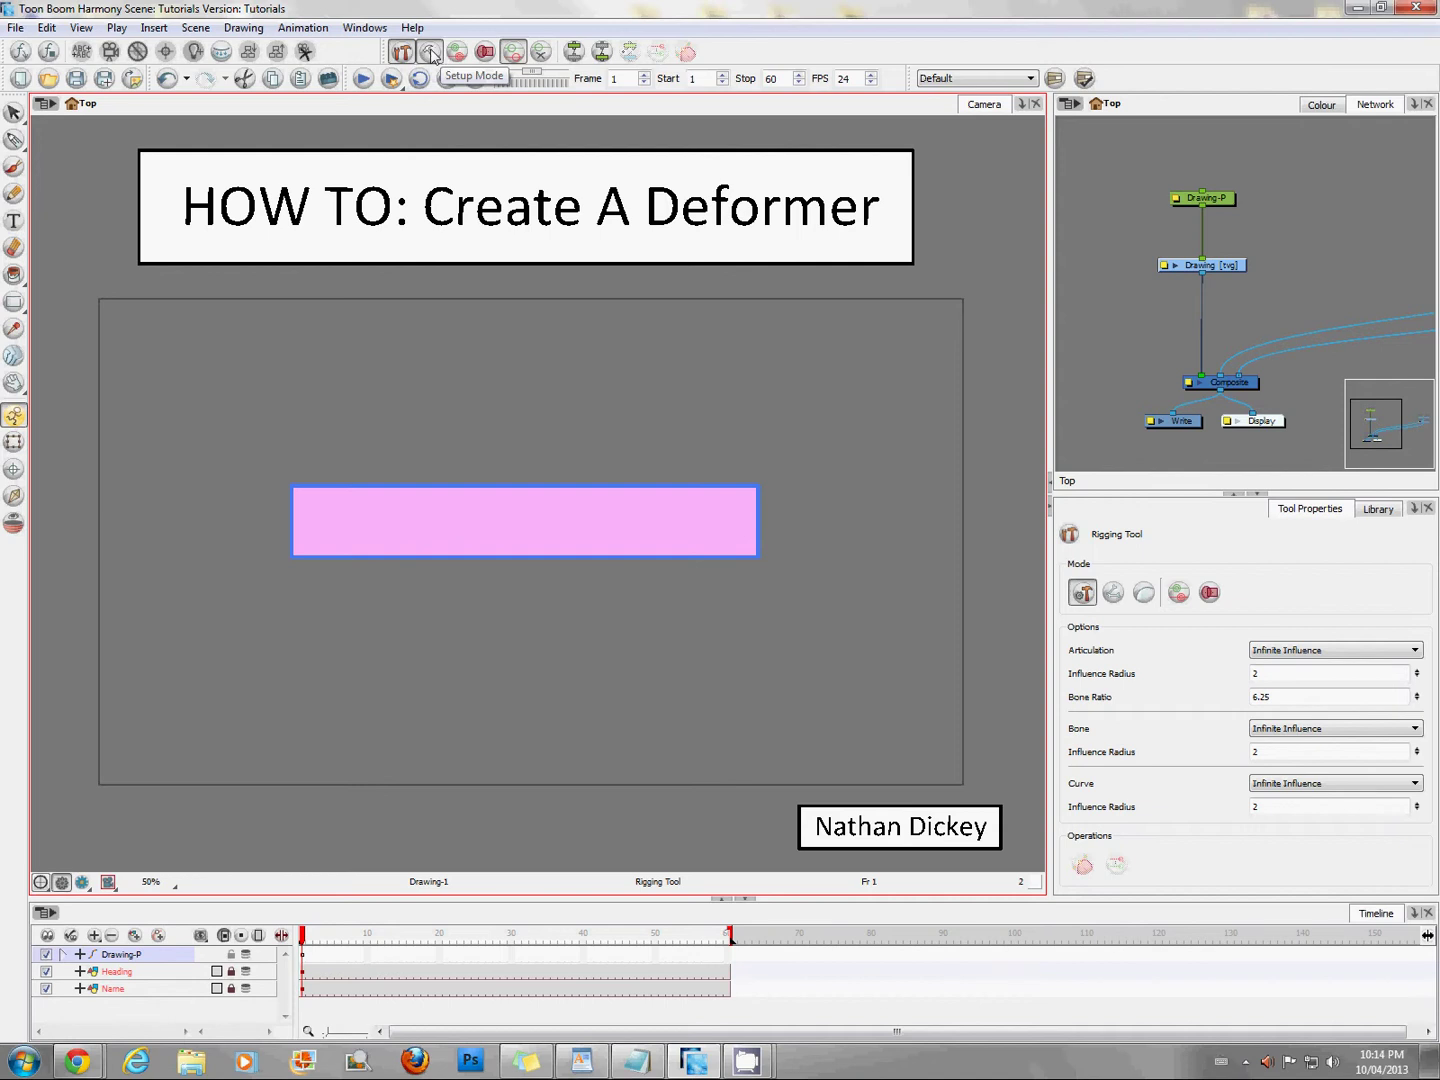
left_click(431, 53)
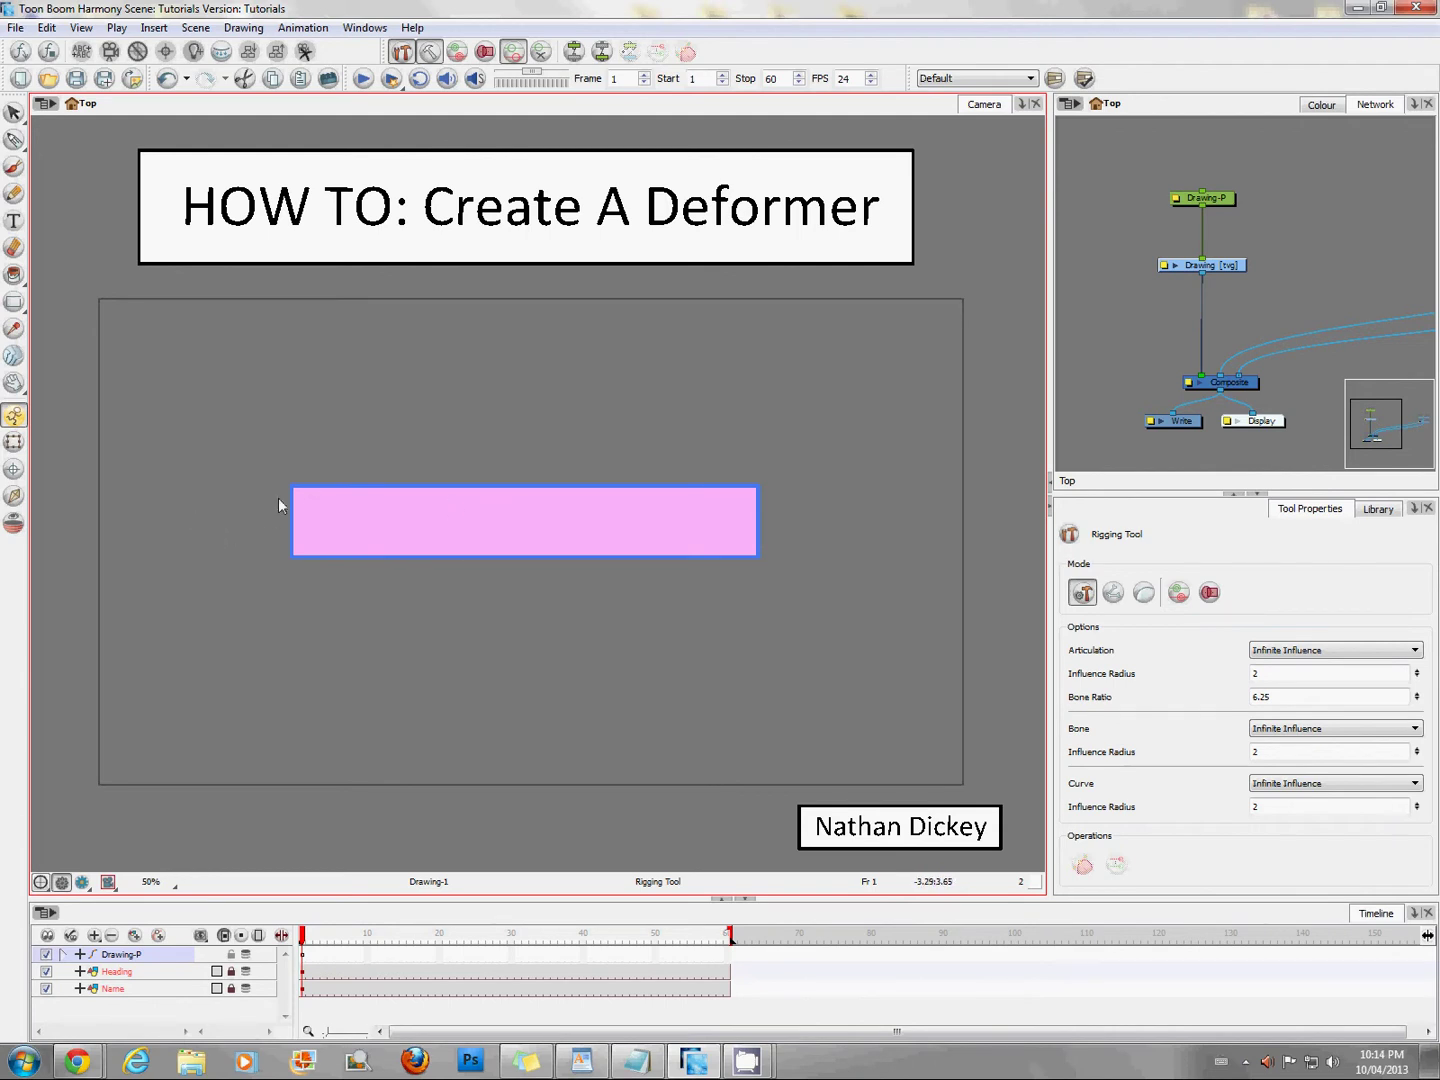
left_click(189, 518)
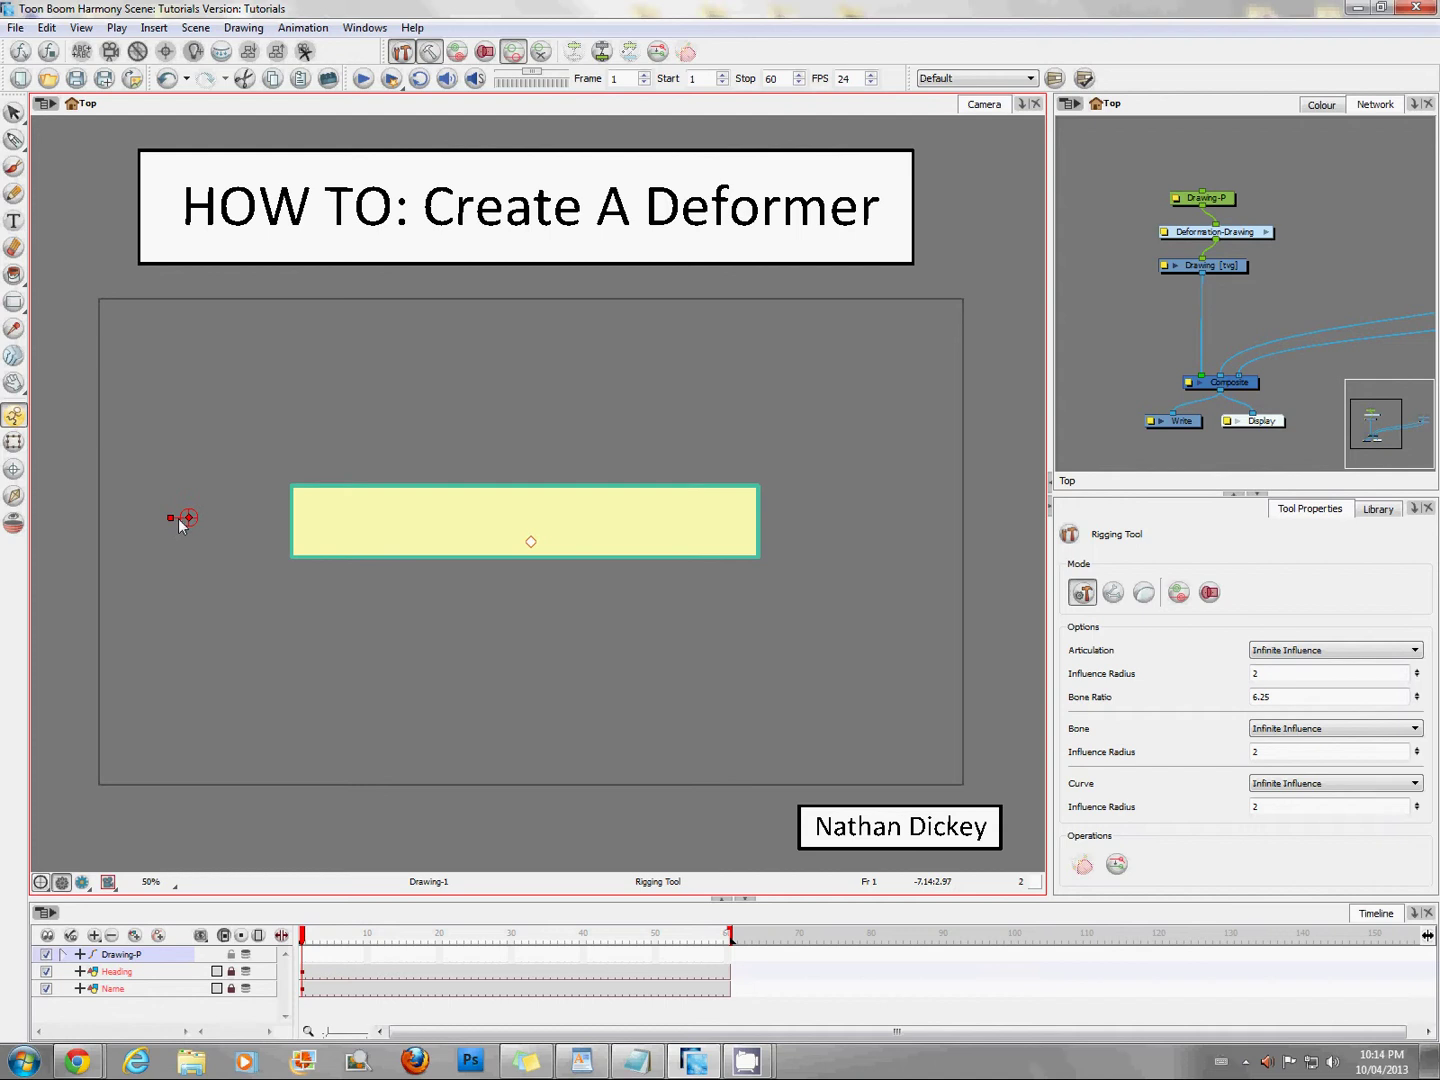
left_click(303, 517)
left_click(780, 513)
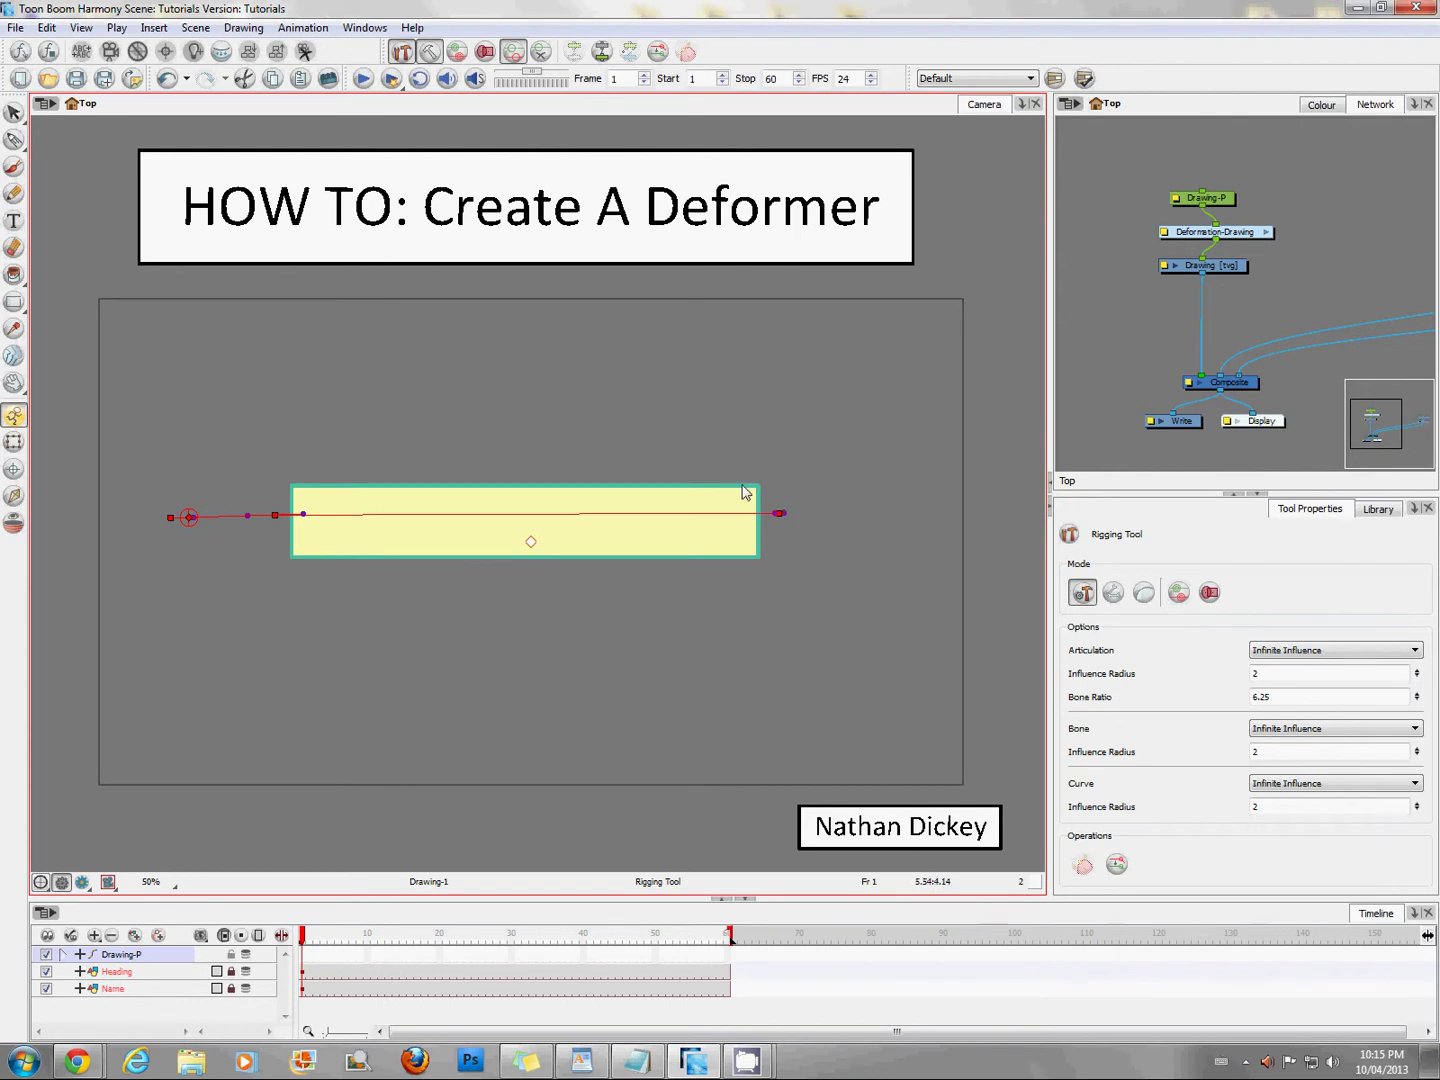
Try extending the deformation chain with five extra points above the rectangle toward the upper left, and undo them.
left_click(788, 420)
left_click(662, 400)
left_click(427, 387)
left_click(292, 368)
left_click(72, 288)
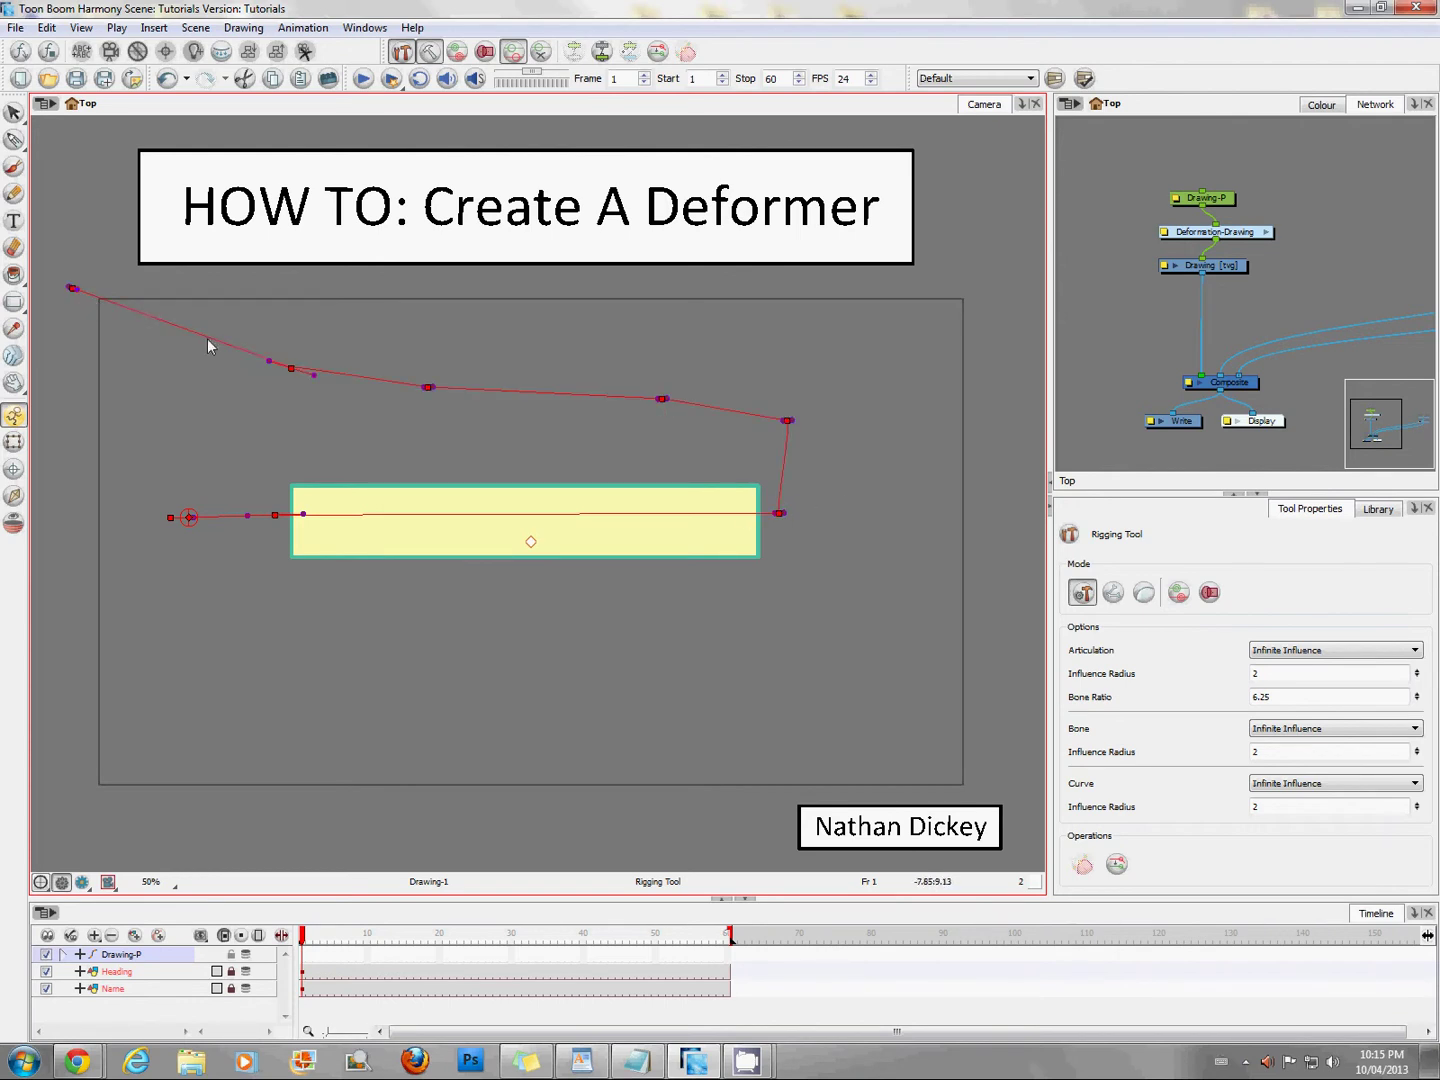
key("ctrl+z")
key("ctrl+z")
key("ctrl+z")
key("ctrl+z")
key("ctrl+z")
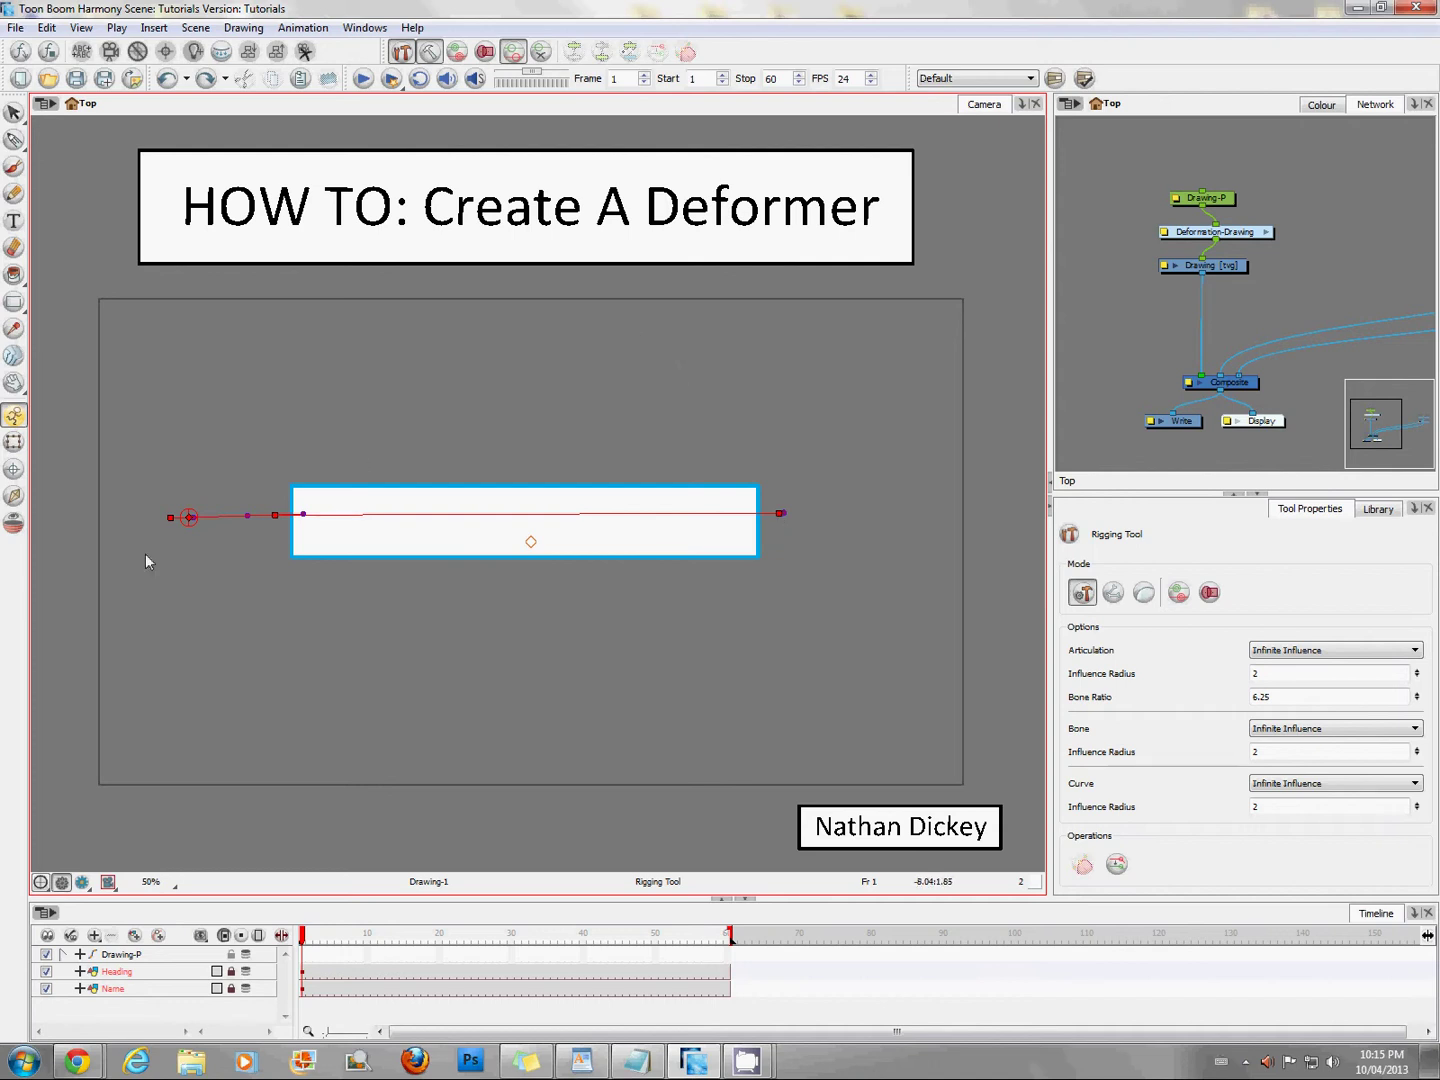
Using the Transform tool, spread the two curve handles to about one third and two thirds of the rectangle's length and level them with the chain.
left_click(15, 445)
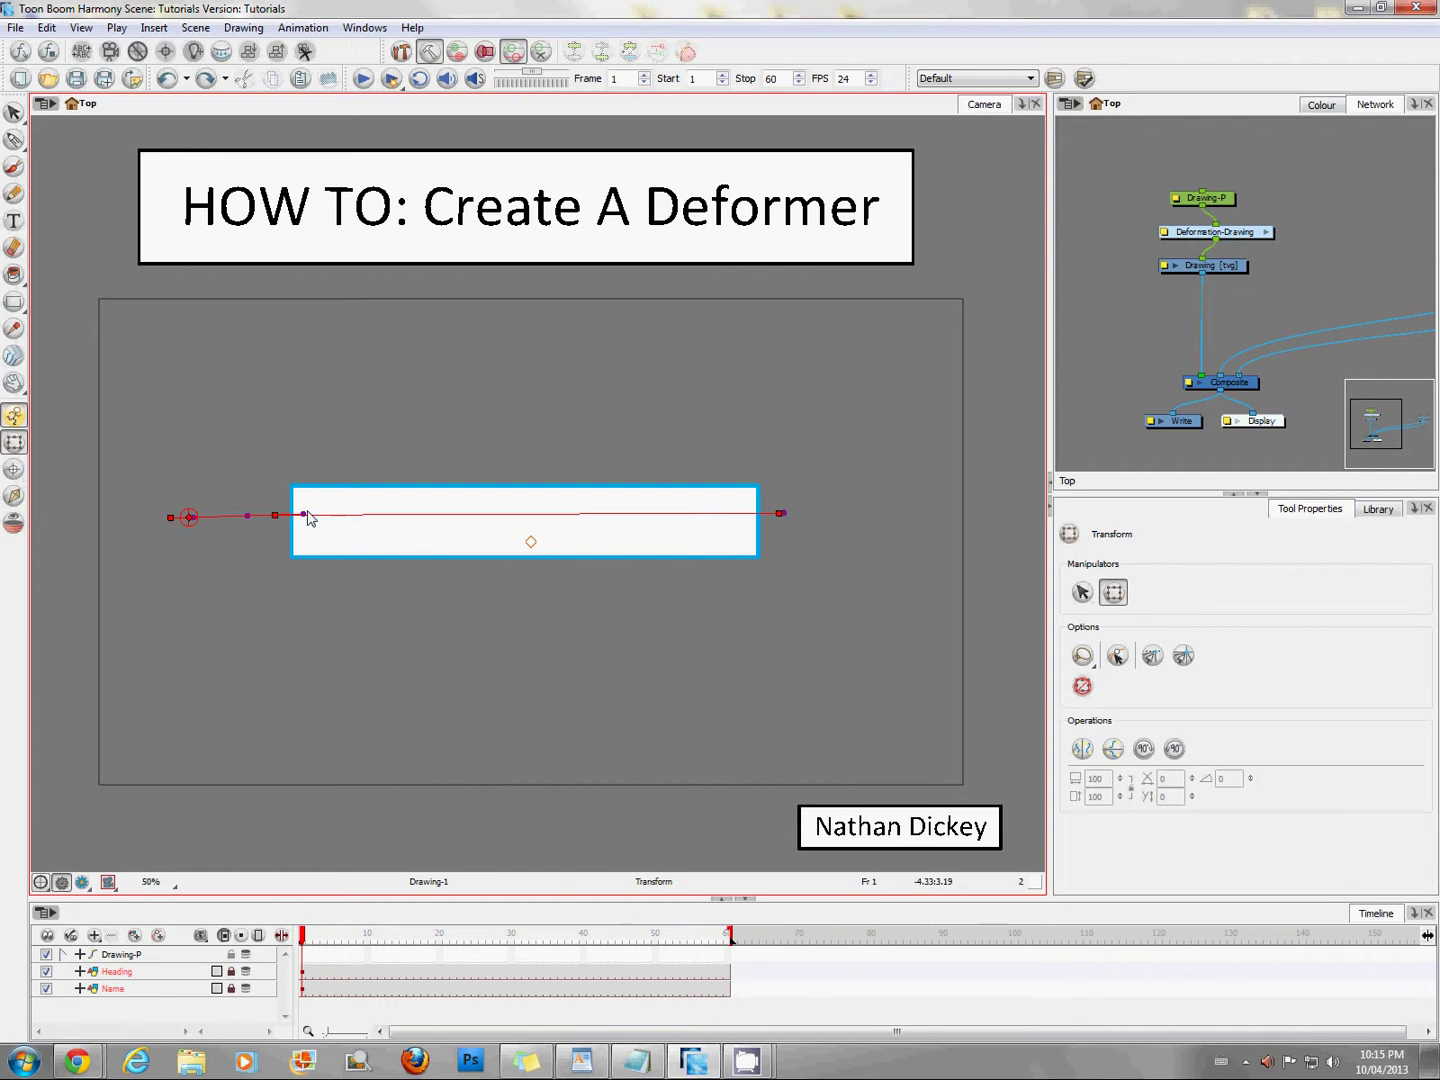
mouse_move(305, 521)
left_mouse_down()
mouse_move(305, 489)
mouse_move(264, 474)
mouse_move(205, 509)
mouse_move(479, 520)
left_mouse_up()
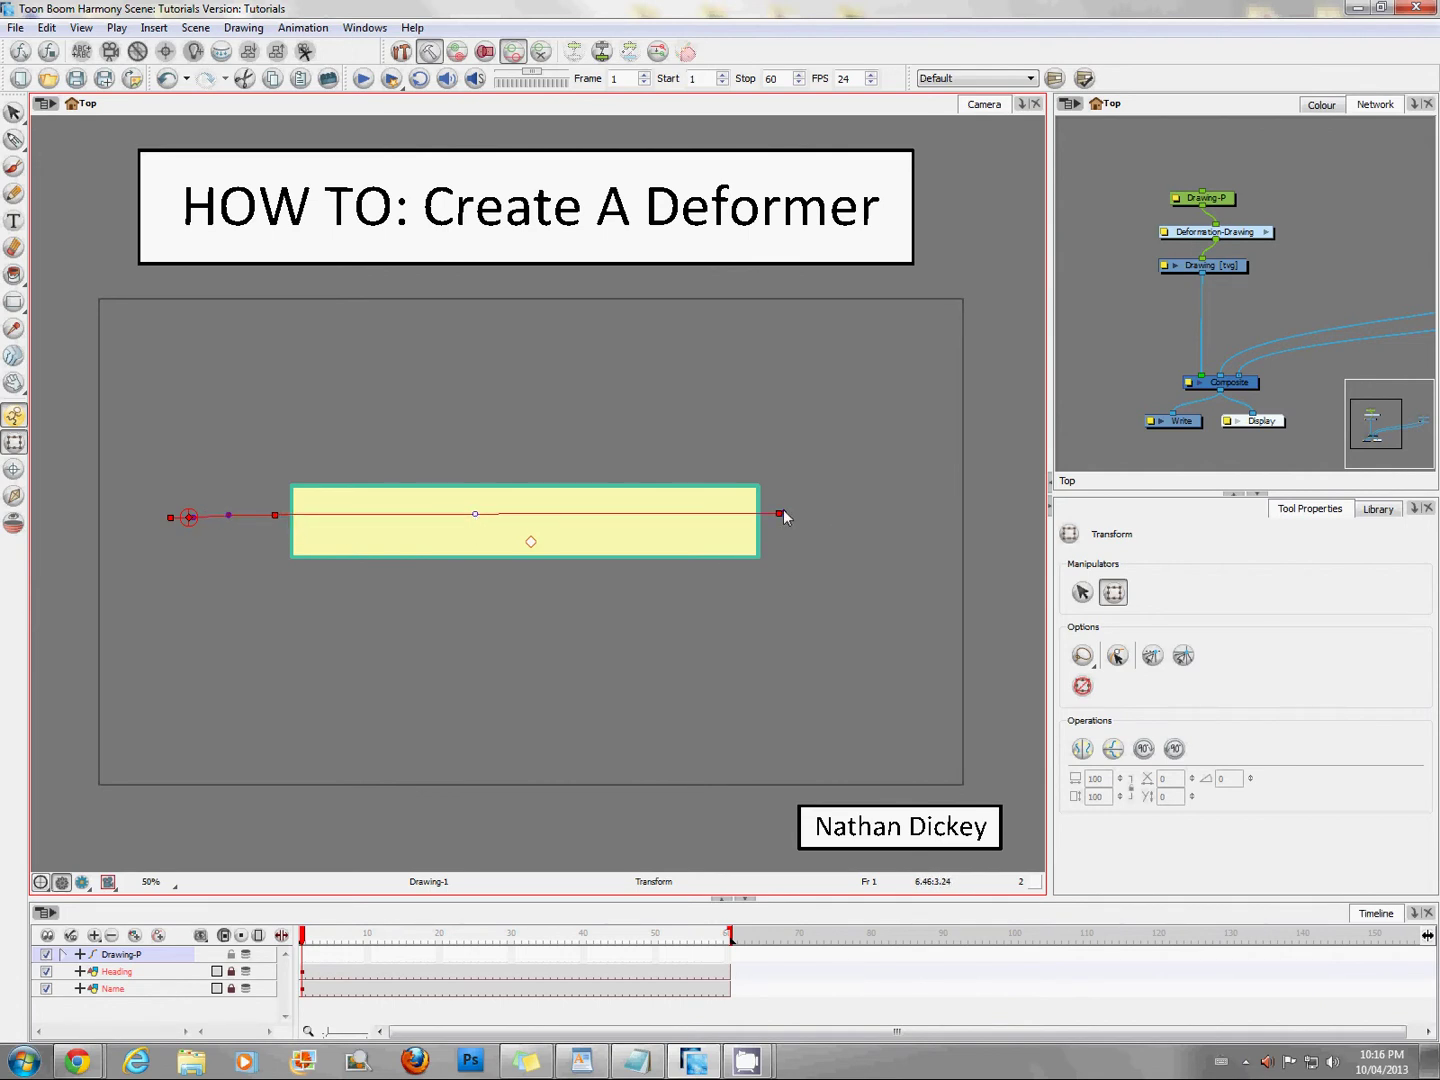
left_click_drag(781, 513, 582, 522)
left_click_drag(477, 521, 460, 523)
left_click(277, 519)
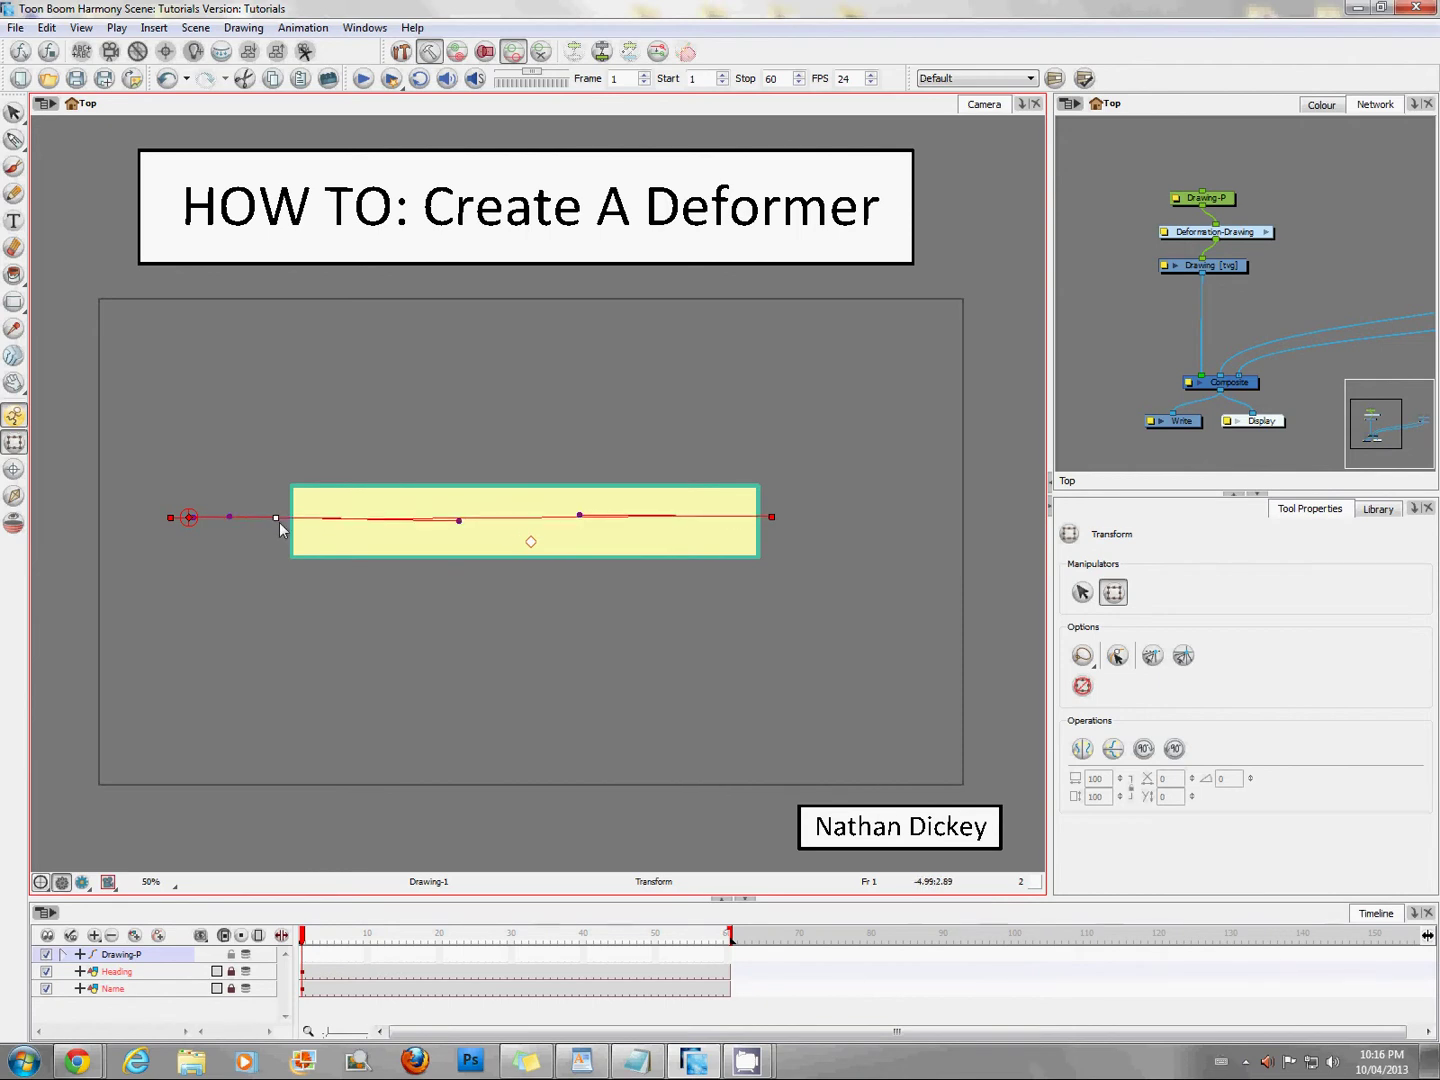
left_click_drag(457, 523, 453, 524)
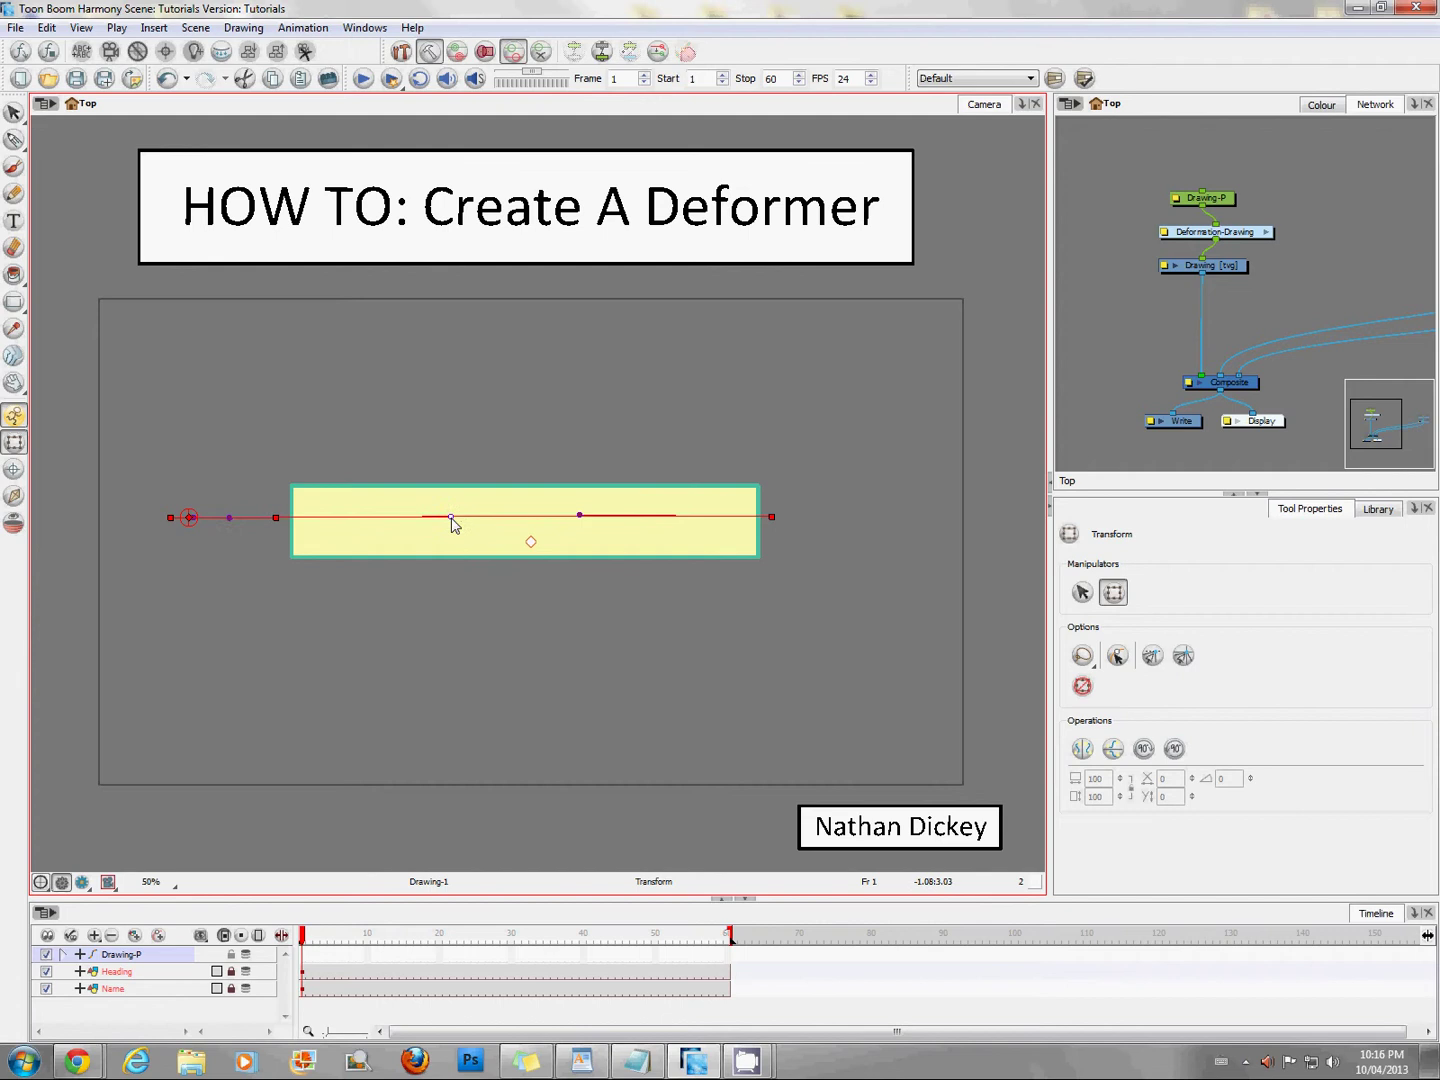
left_click_drag(582, 520, 582, 524)
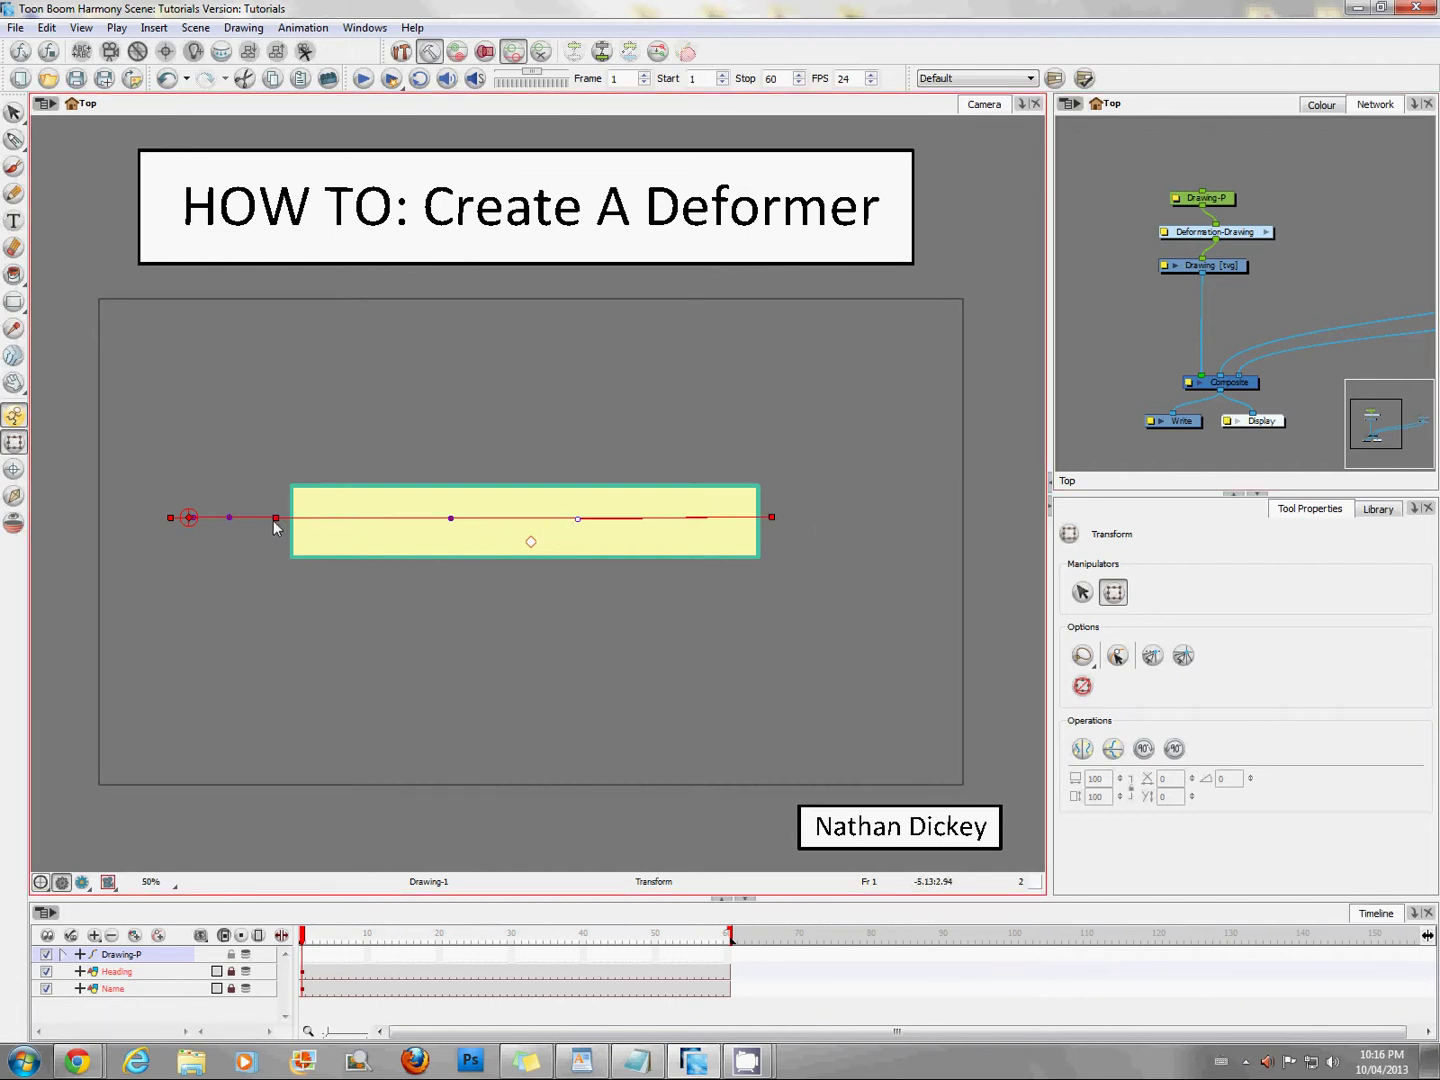
left_click_drag(275, 519, 315, 517)
key("ctrl+z")
Leave Setup Mode and copy the resting position to the current position for the Deformation-Drawing node.
left_click(1248, 235)
left_click(431, 56)
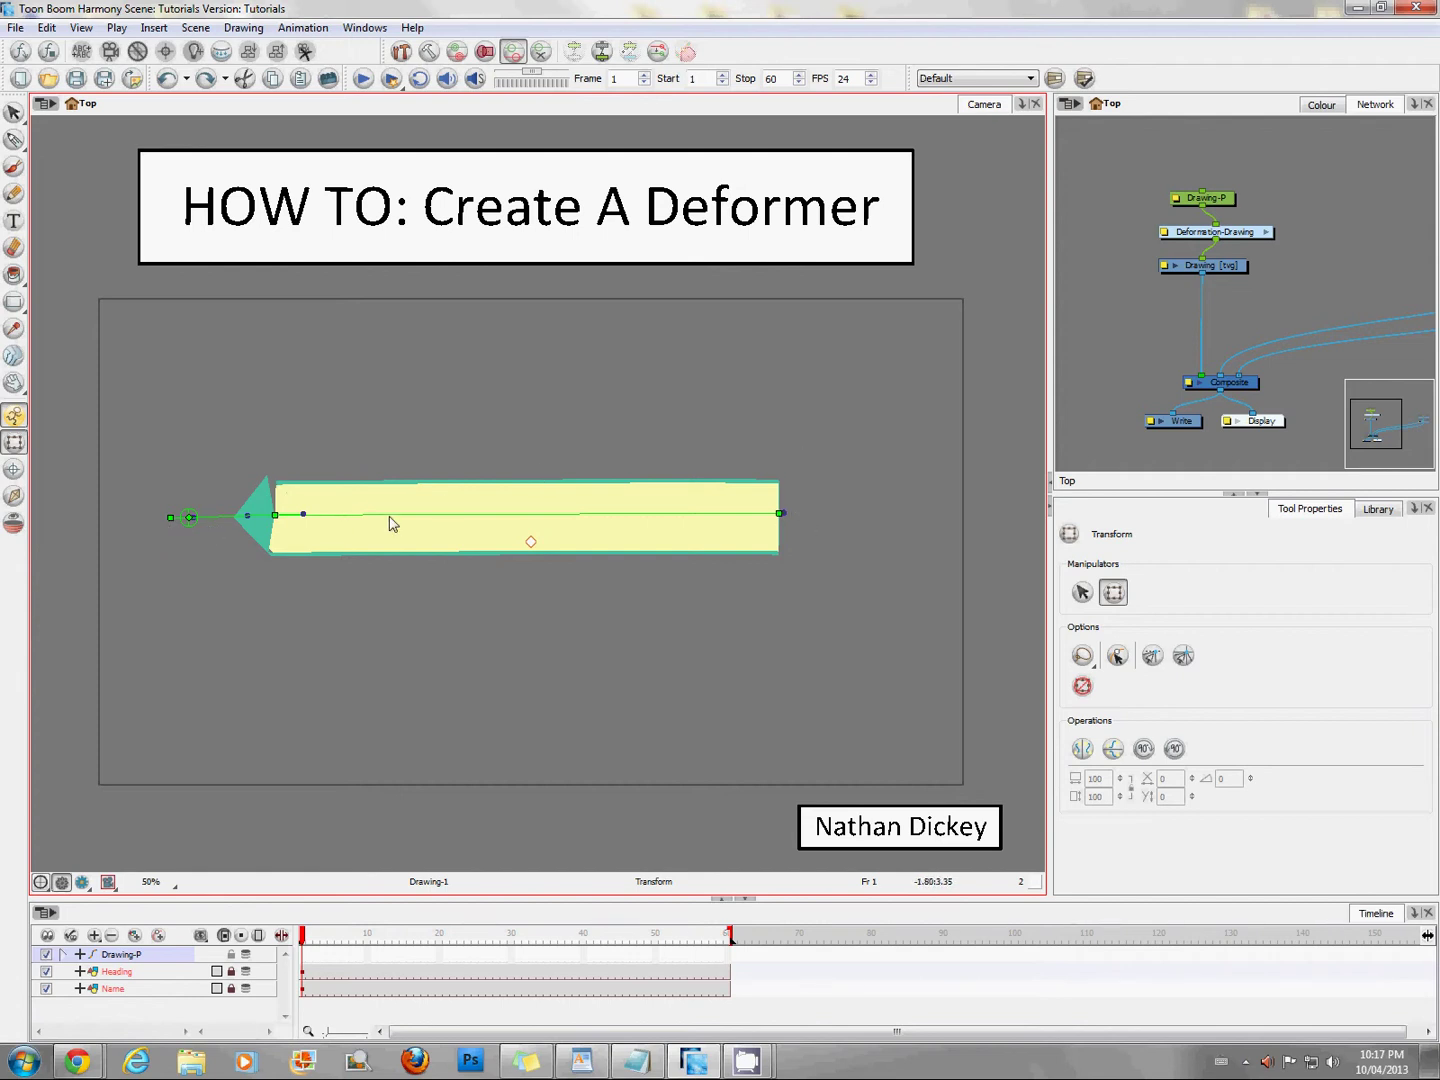
left_click_drag(1238, 238, 1228, 238)
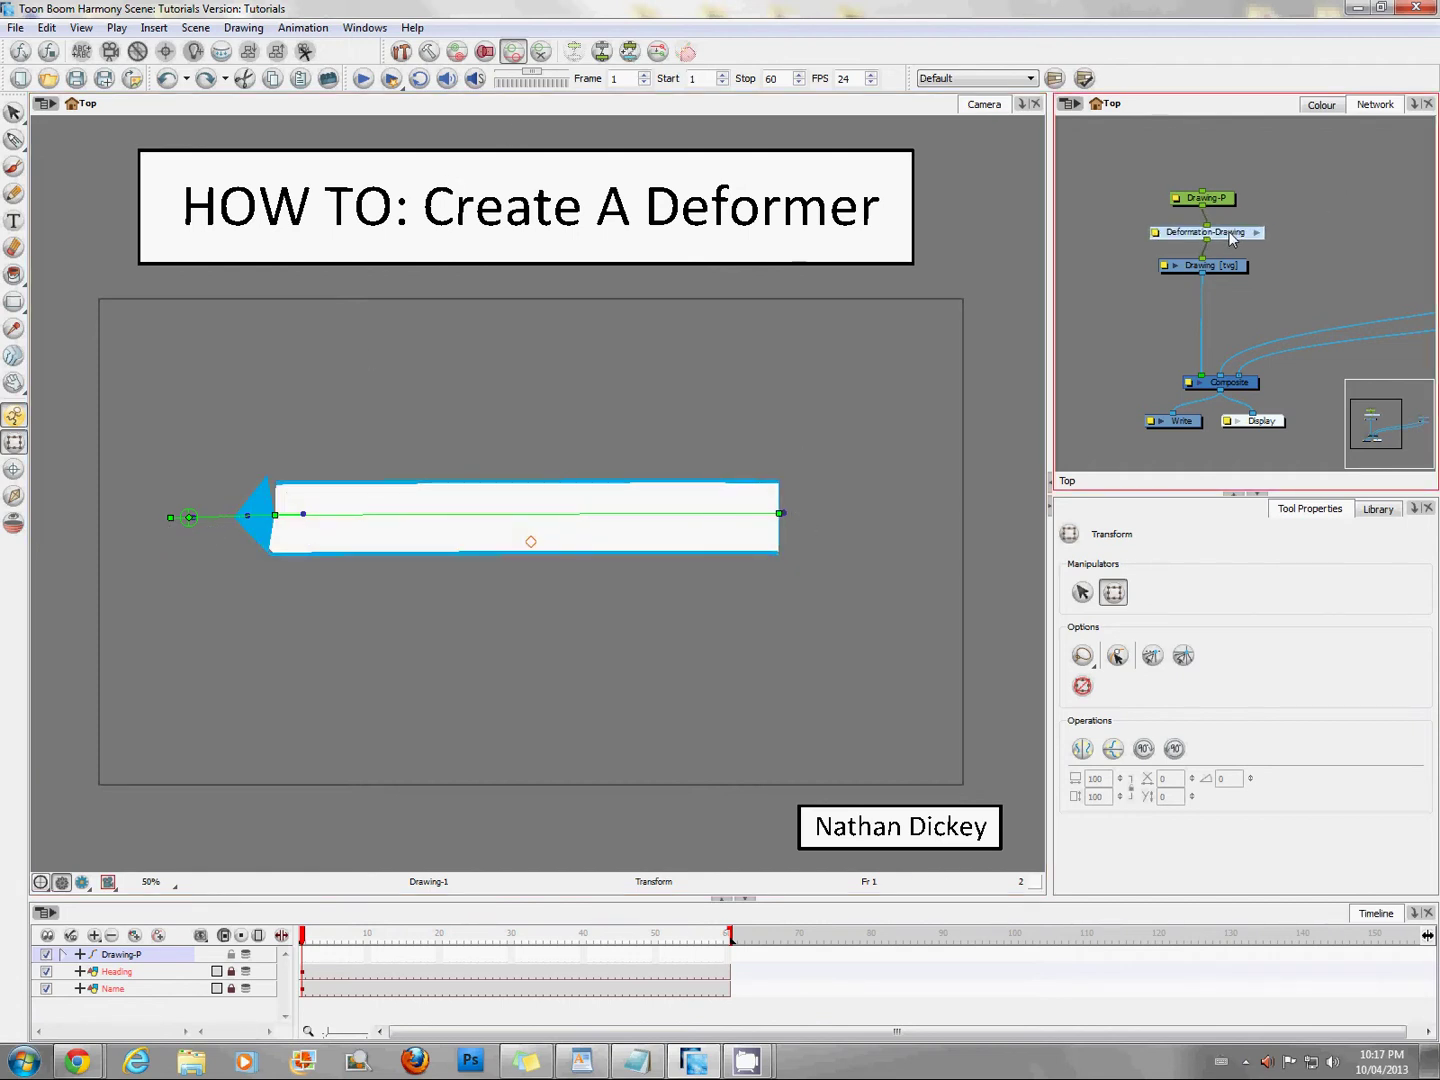
left_click(657, 53)
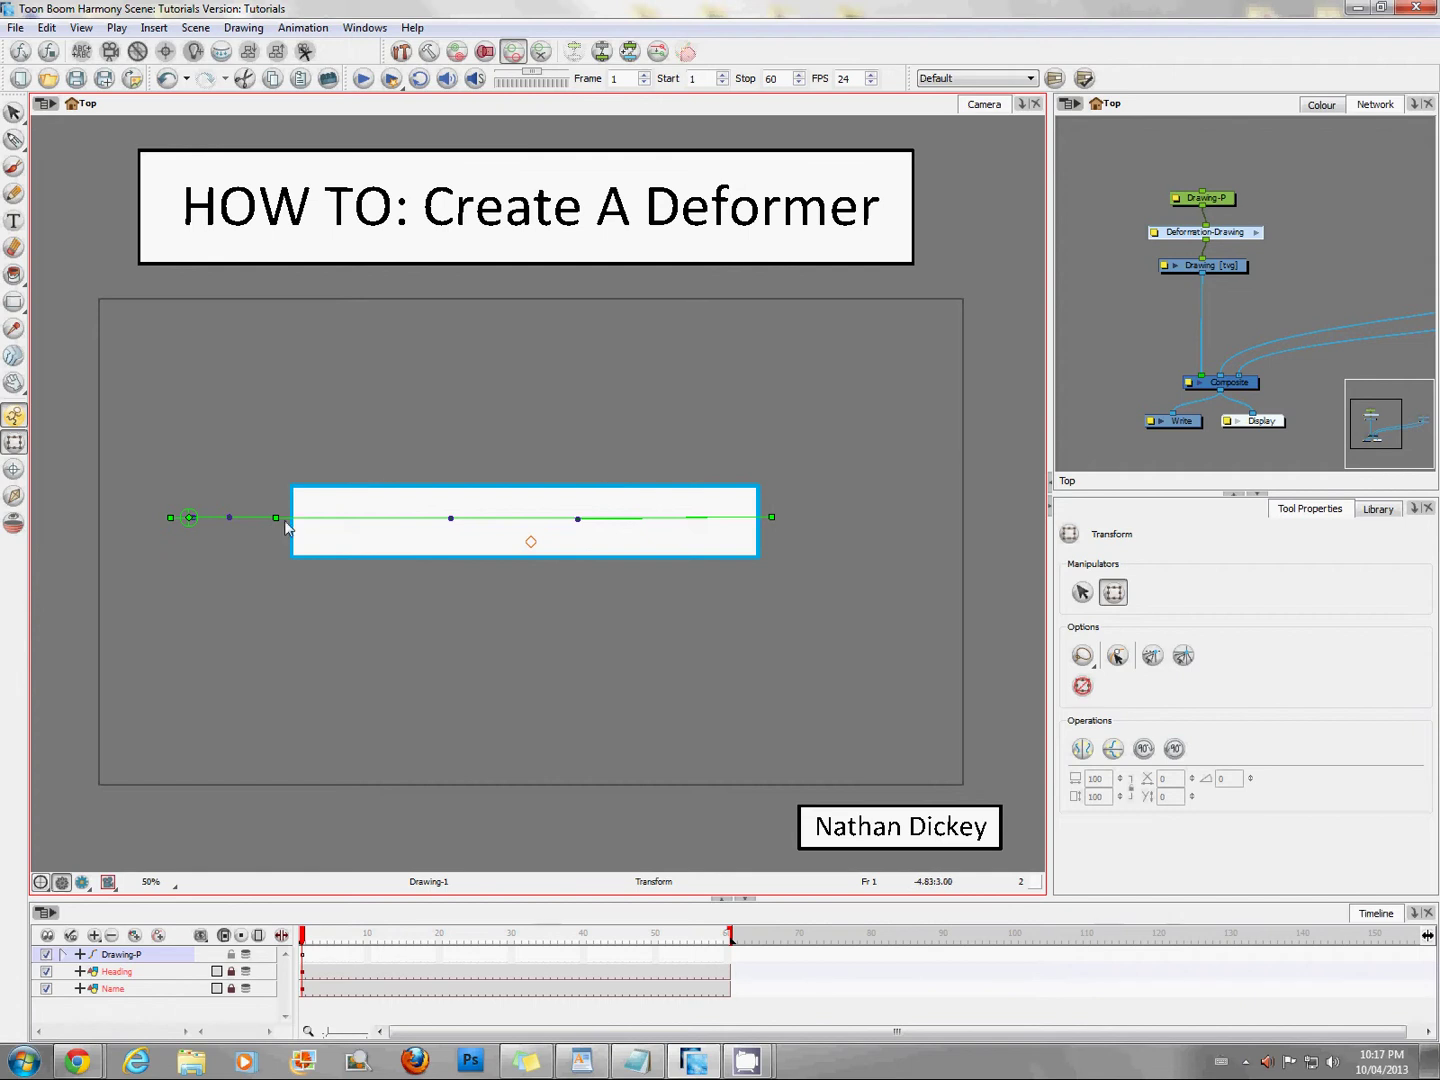
Test the deformer by bending the rectangle into an S-curve with its two curve handles, and undo the bends.
left_click_drag(452, 519, 437, 382)
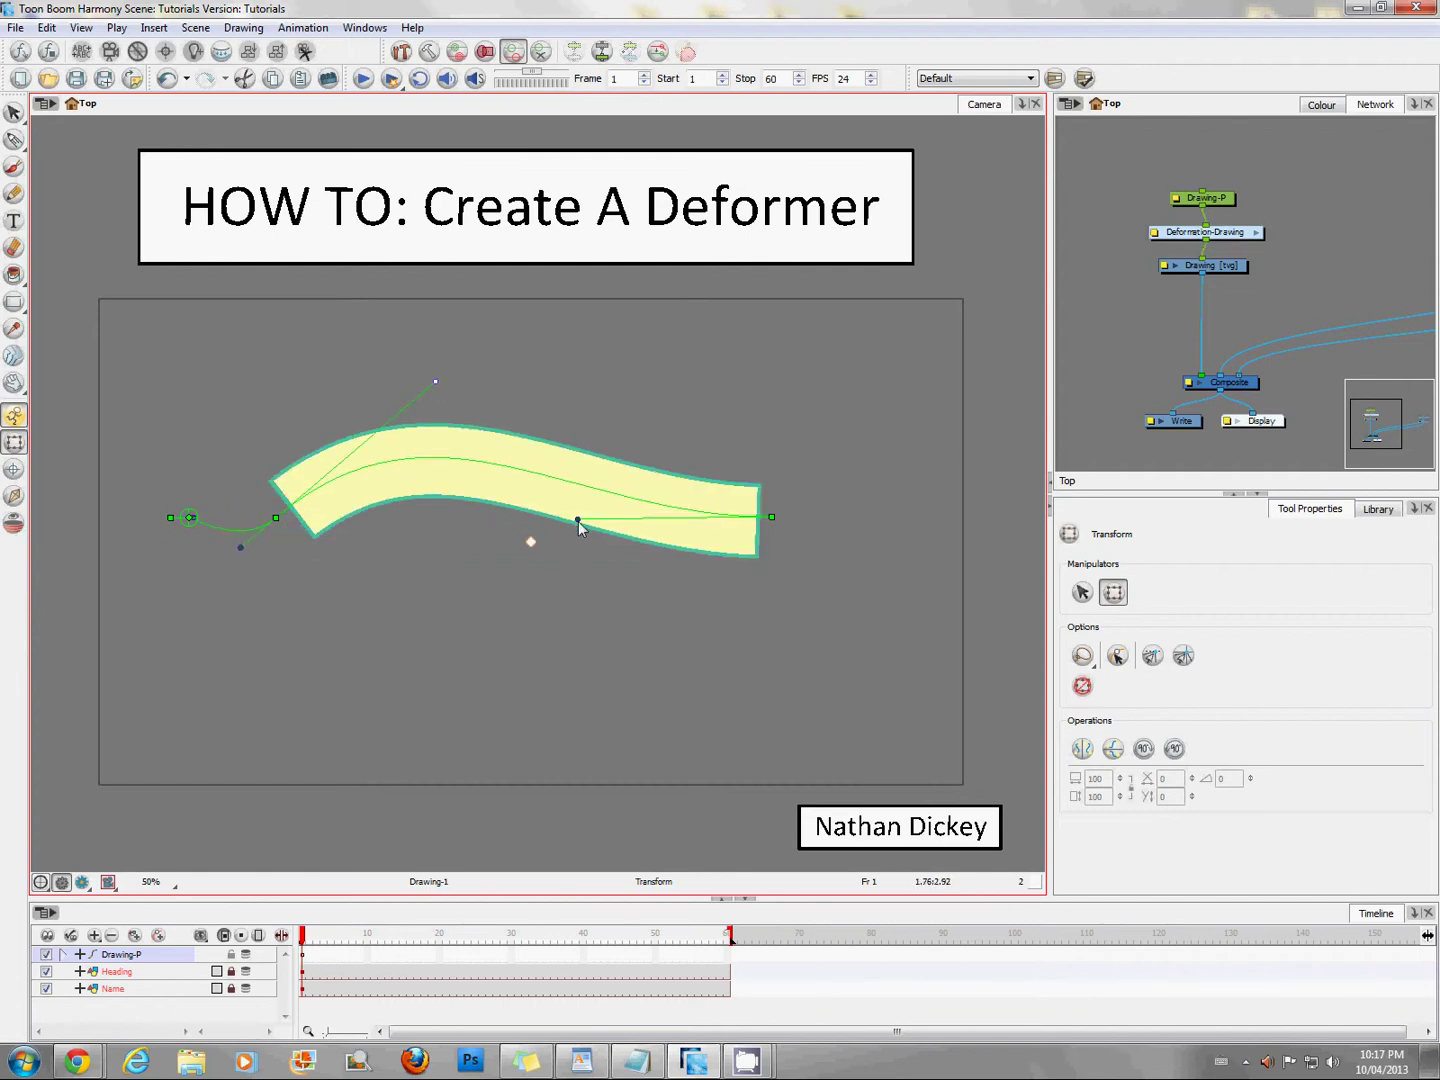
left_click_drag(578, 520, 465, 748)
left_click_drag(437, 383, 554, 287)
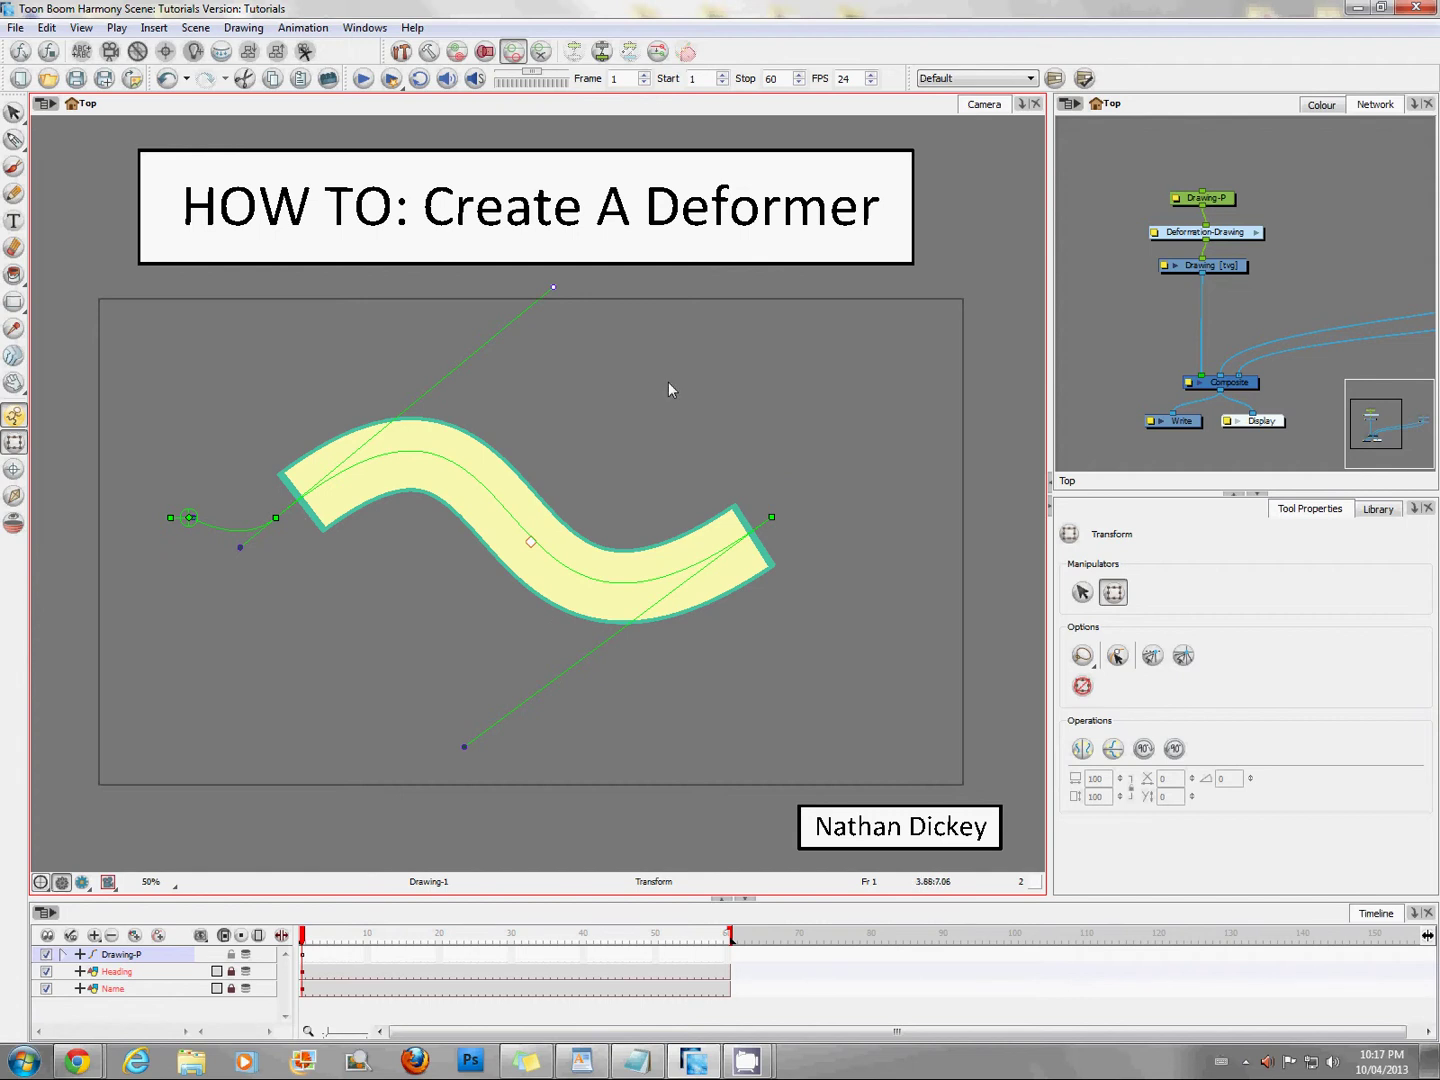
key("ctrl+z")
key("ctrl+z")
key("ctrl+z")
key("ctrl+z")
key("ctrl+z")
key("ctrl+z")
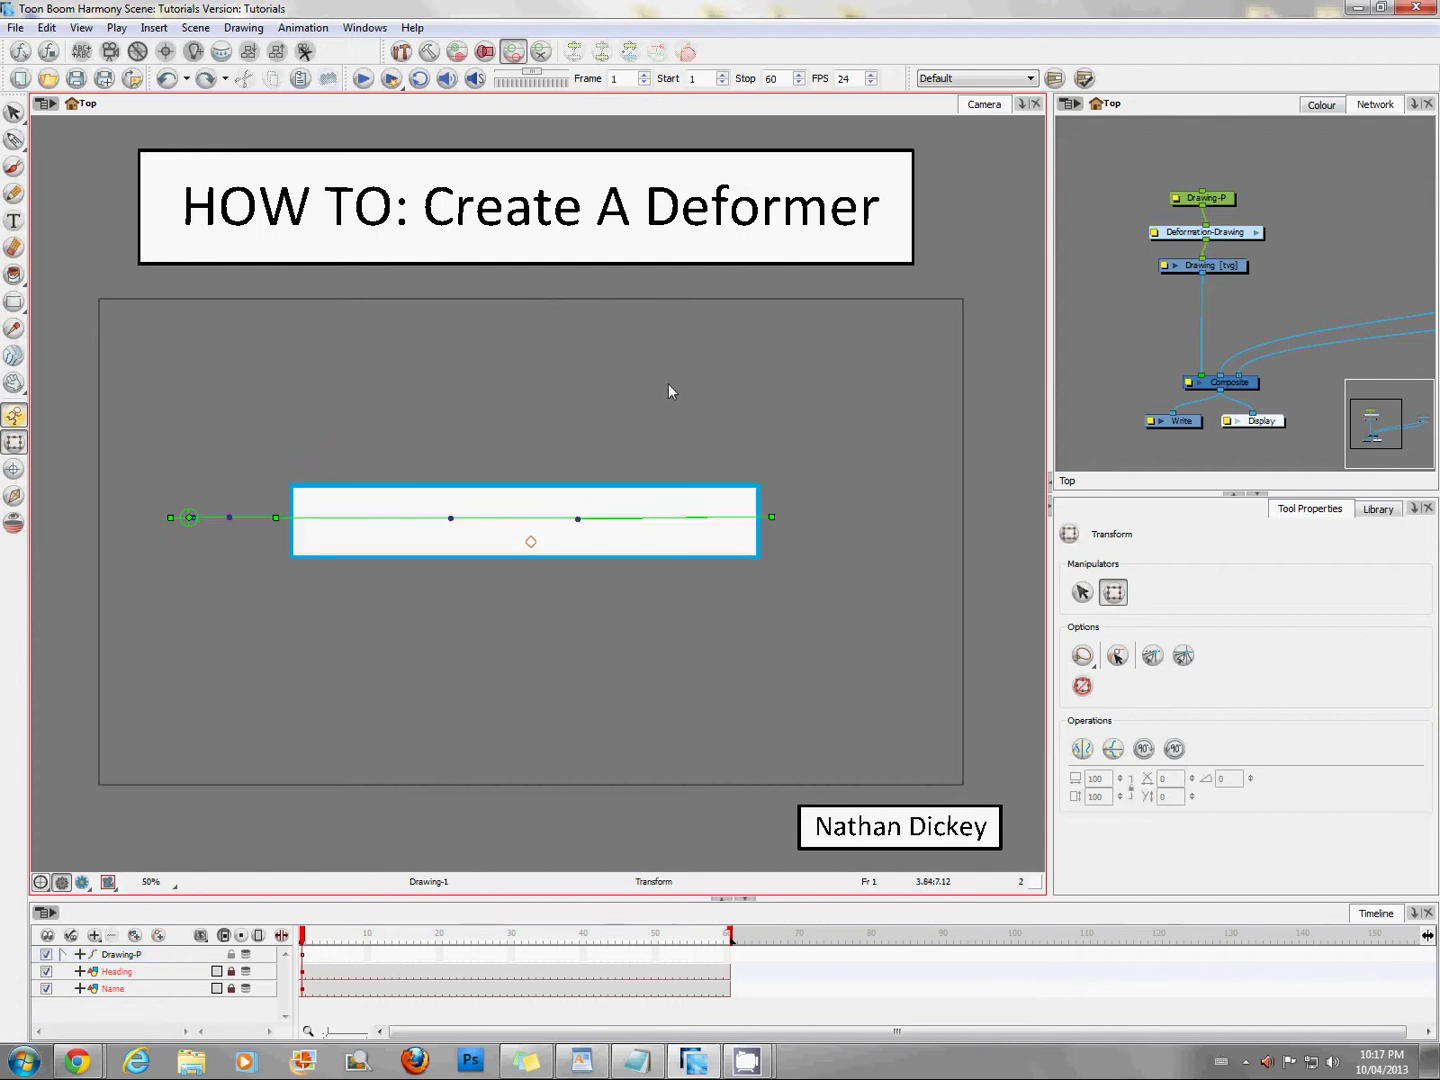
Try stretching the rectangle vertically from its top edge and moving a curve handle, and undo the transformations.
left_click(393, 497)
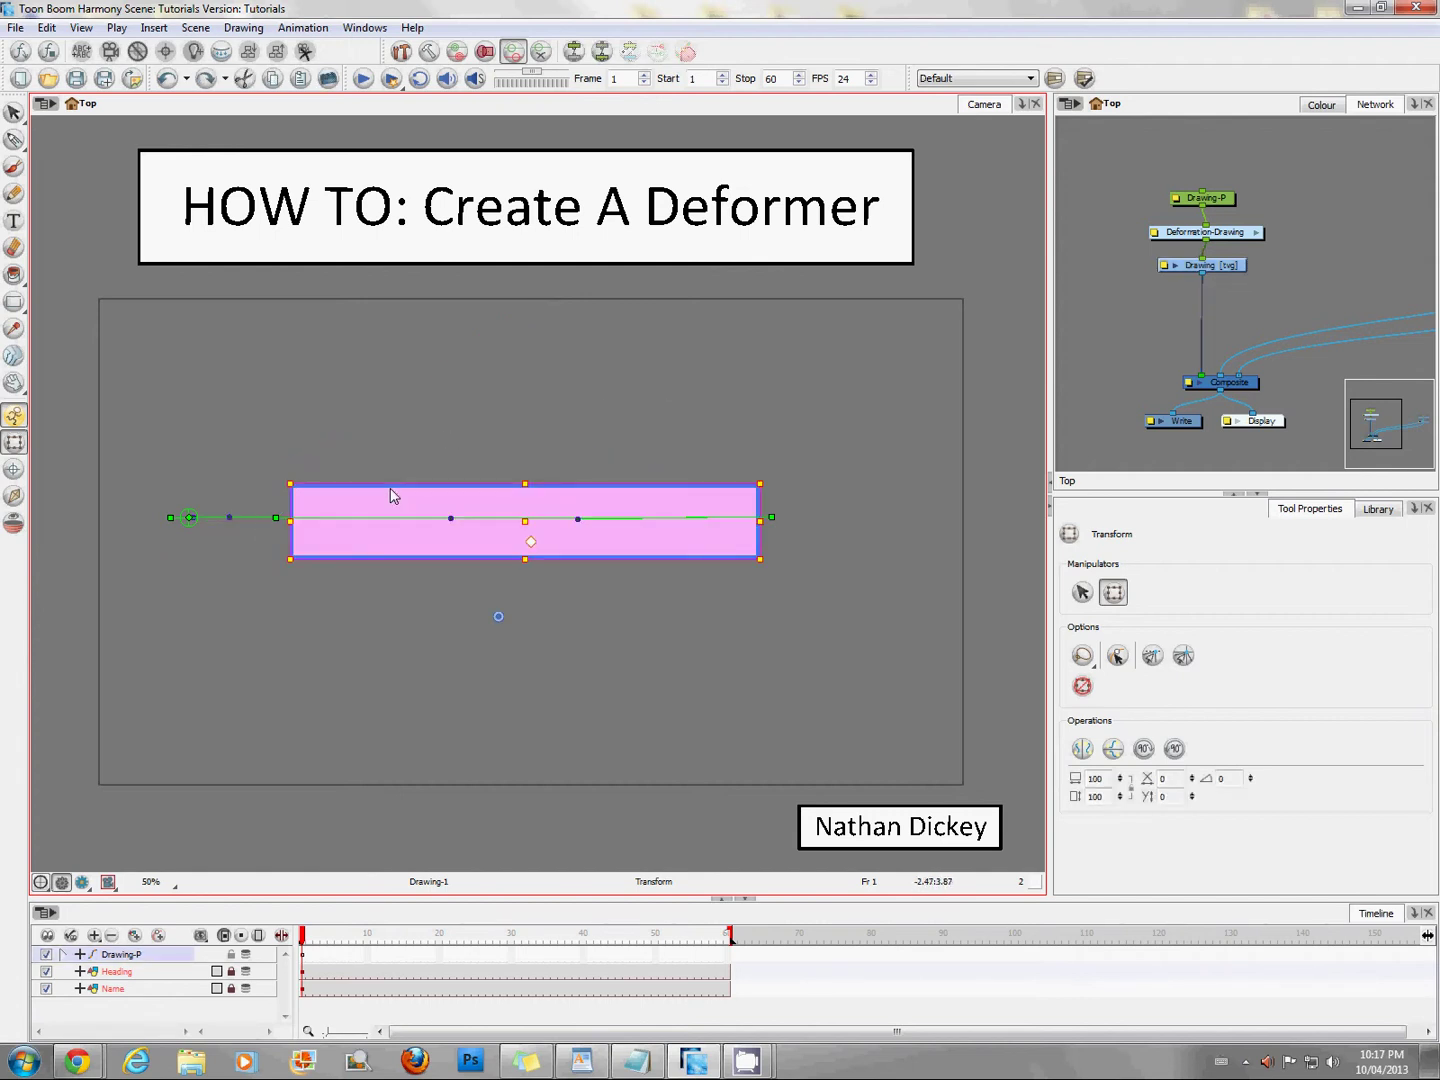
left_click(514, 481)
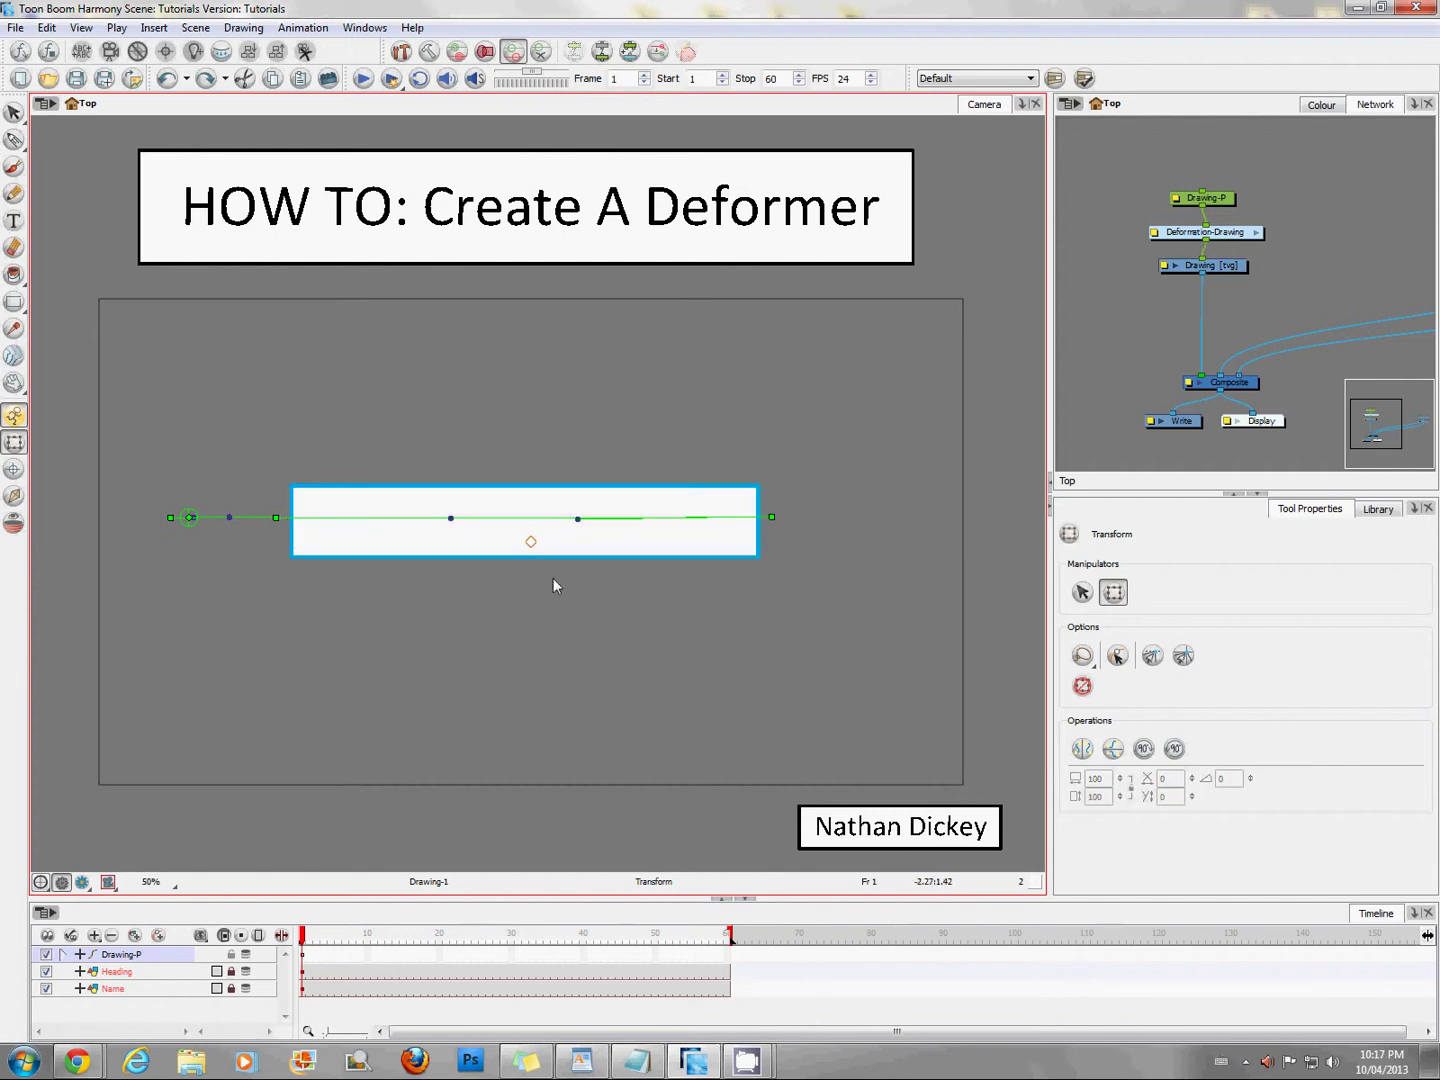
left_click(401, 499)
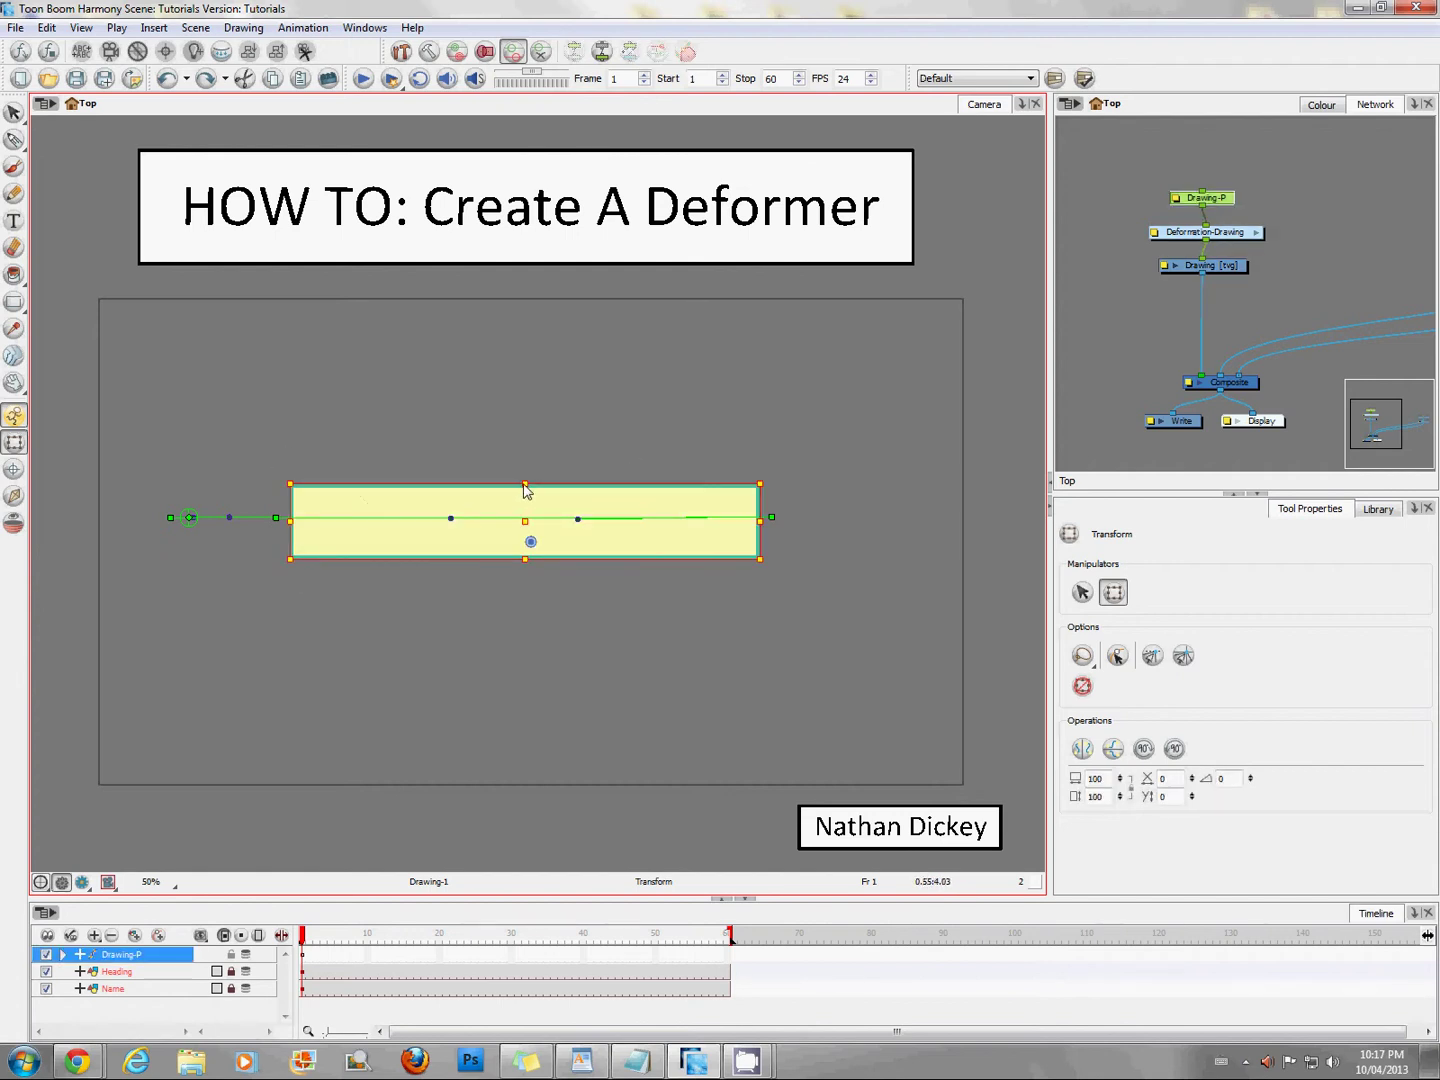
left_click_drag(526, 487, 537, 373)
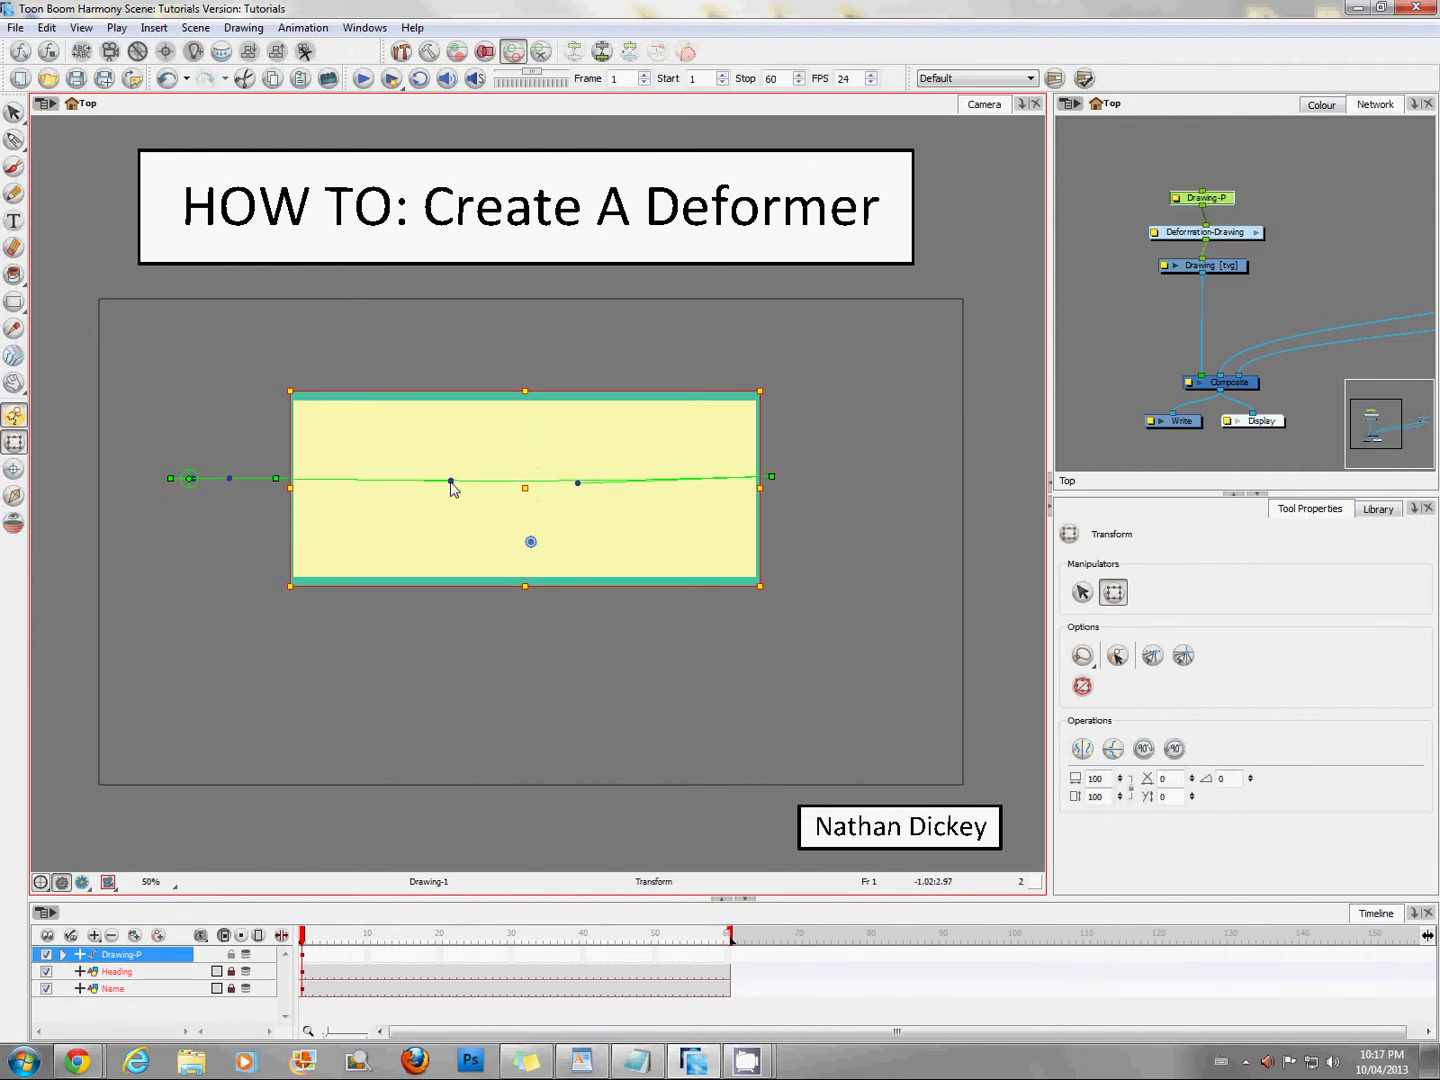
left_click_drag(451, 481, 437, 575)
key("ctrl+z")
key("ctrl+z")
left_click(811, 453)
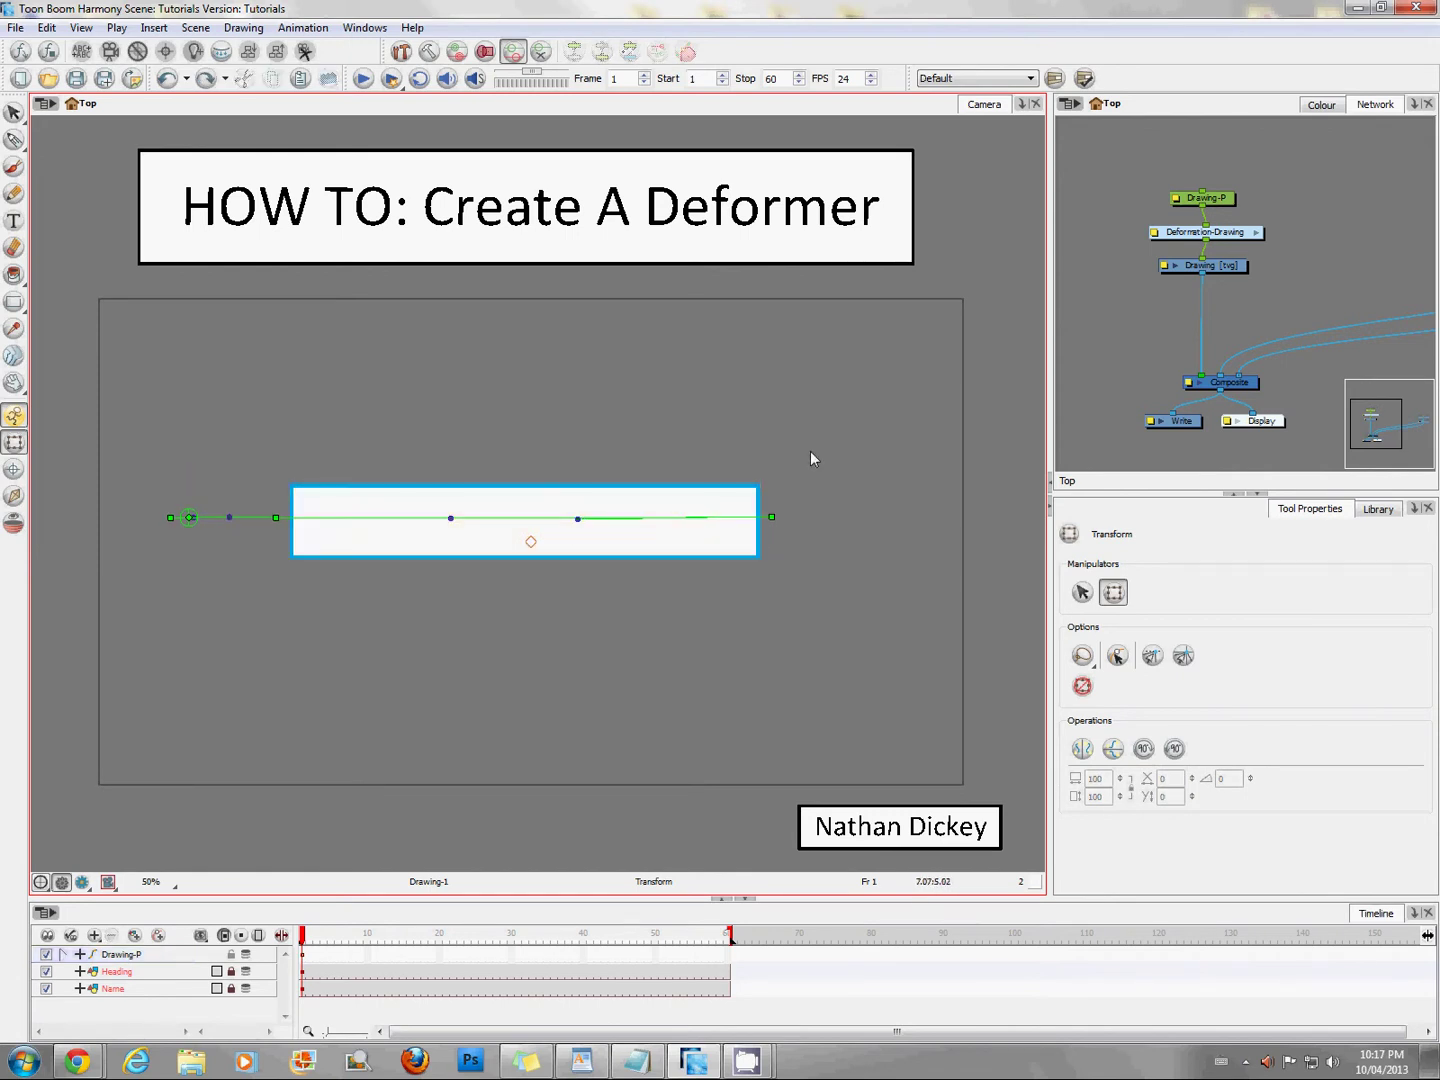
left_click(296, 494)
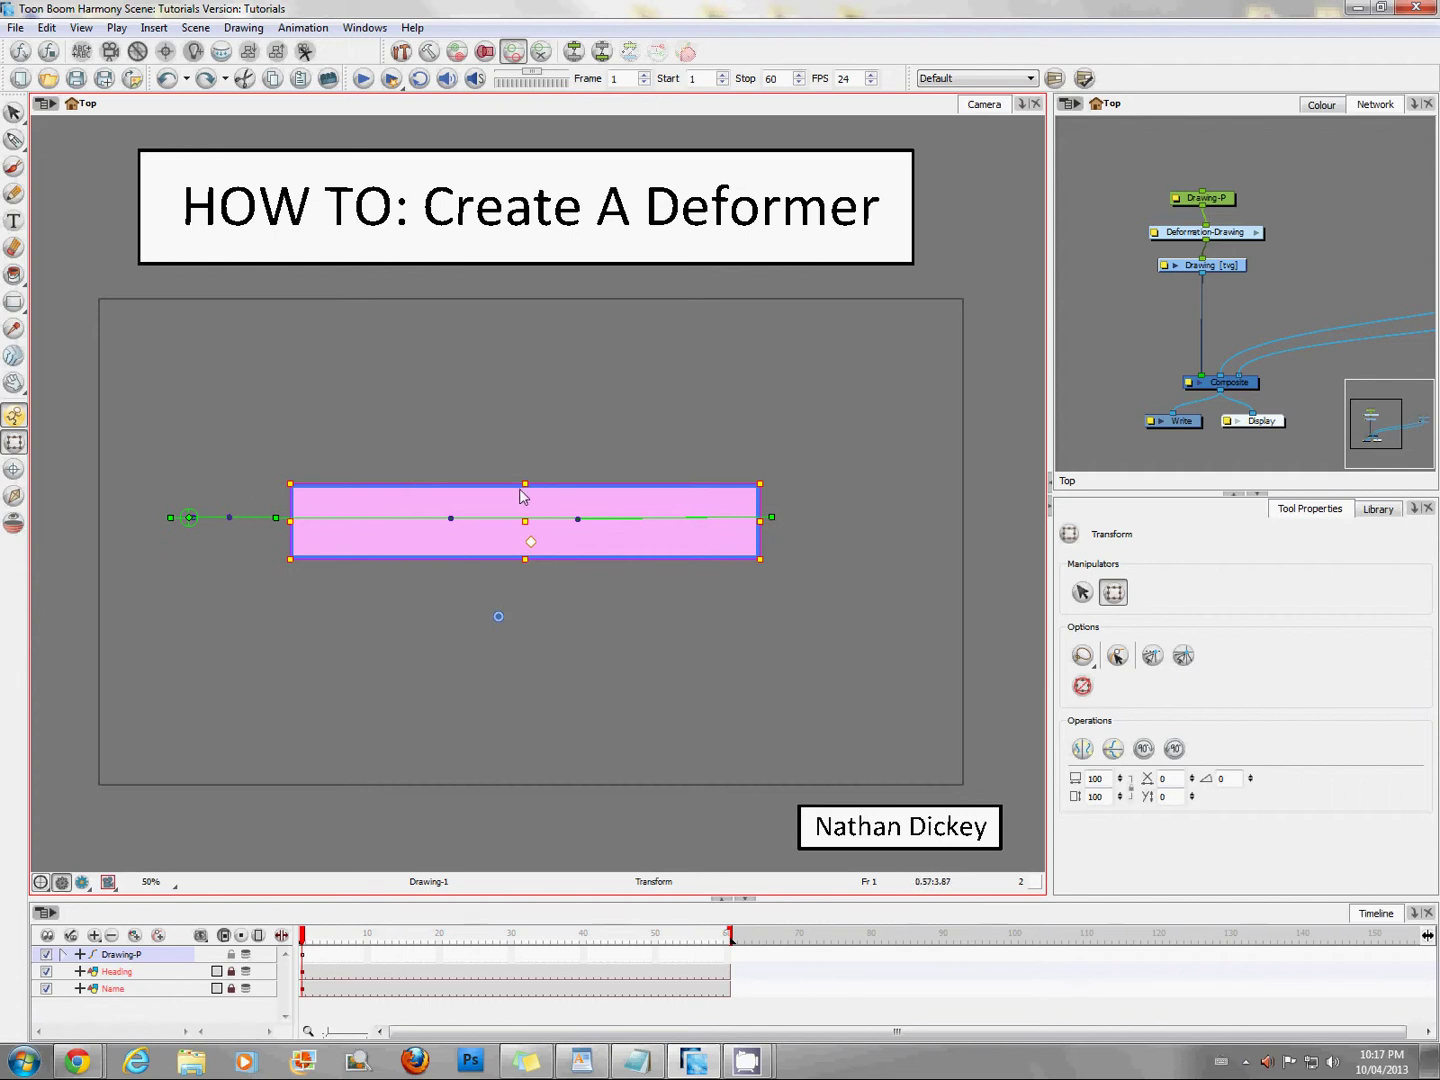
left_click_drag(525, 484, 520, 457)
key("ctrl+z")
left_click(765, 427)
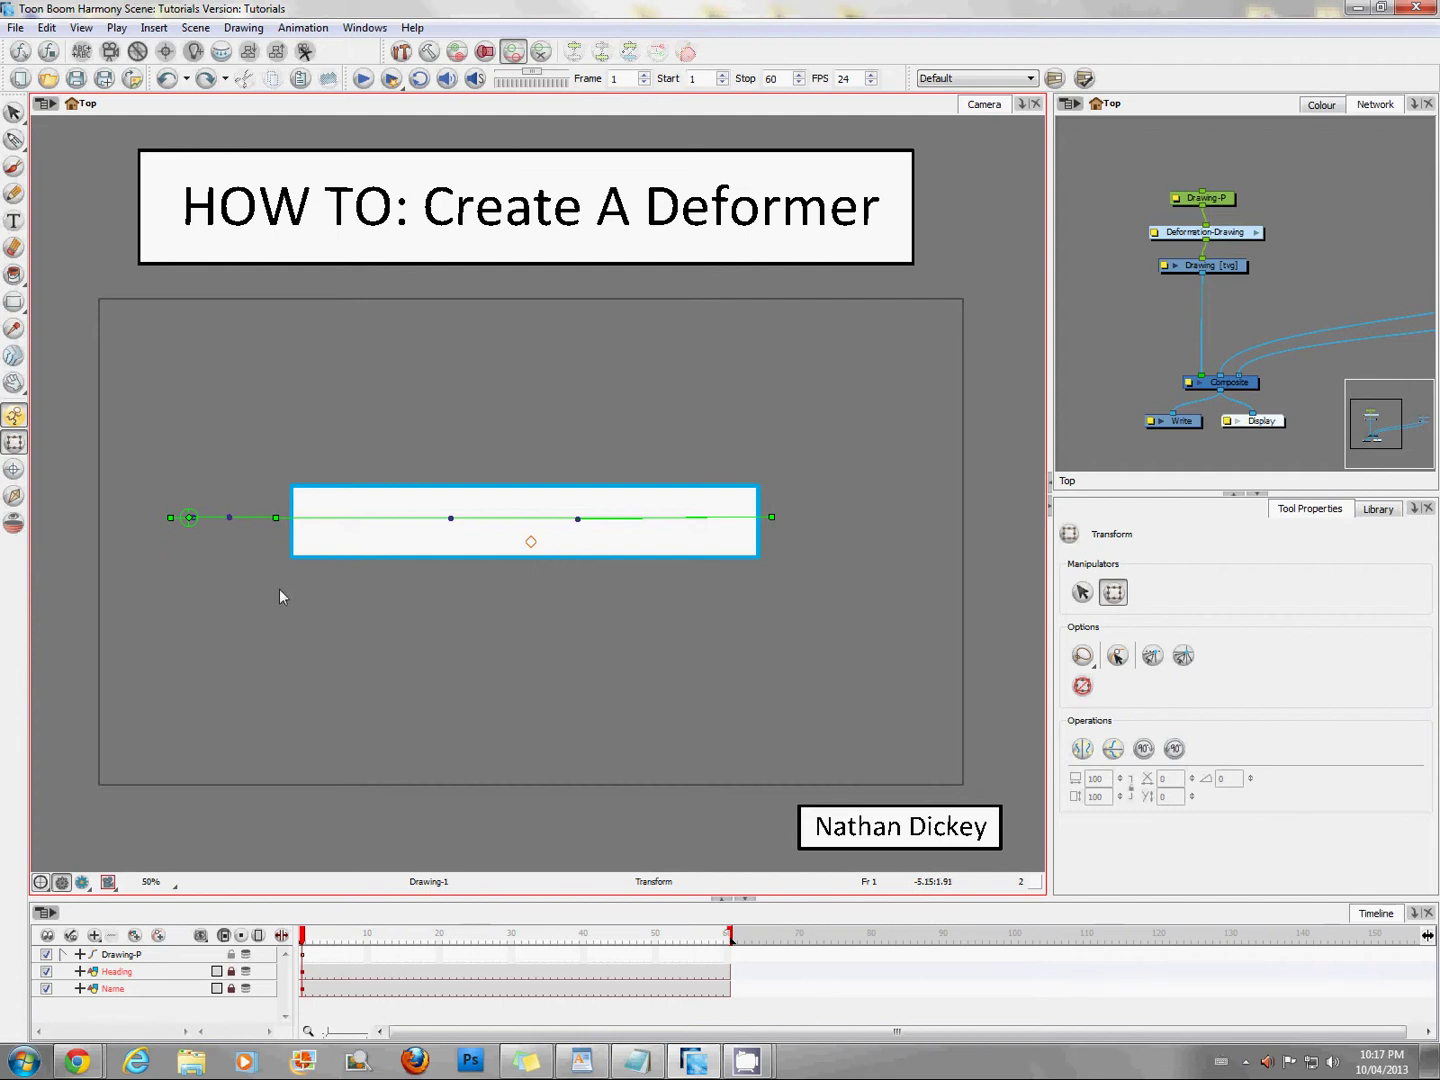
Delete the Deformation-Drawing node from the network.
left_click(1240, 232)
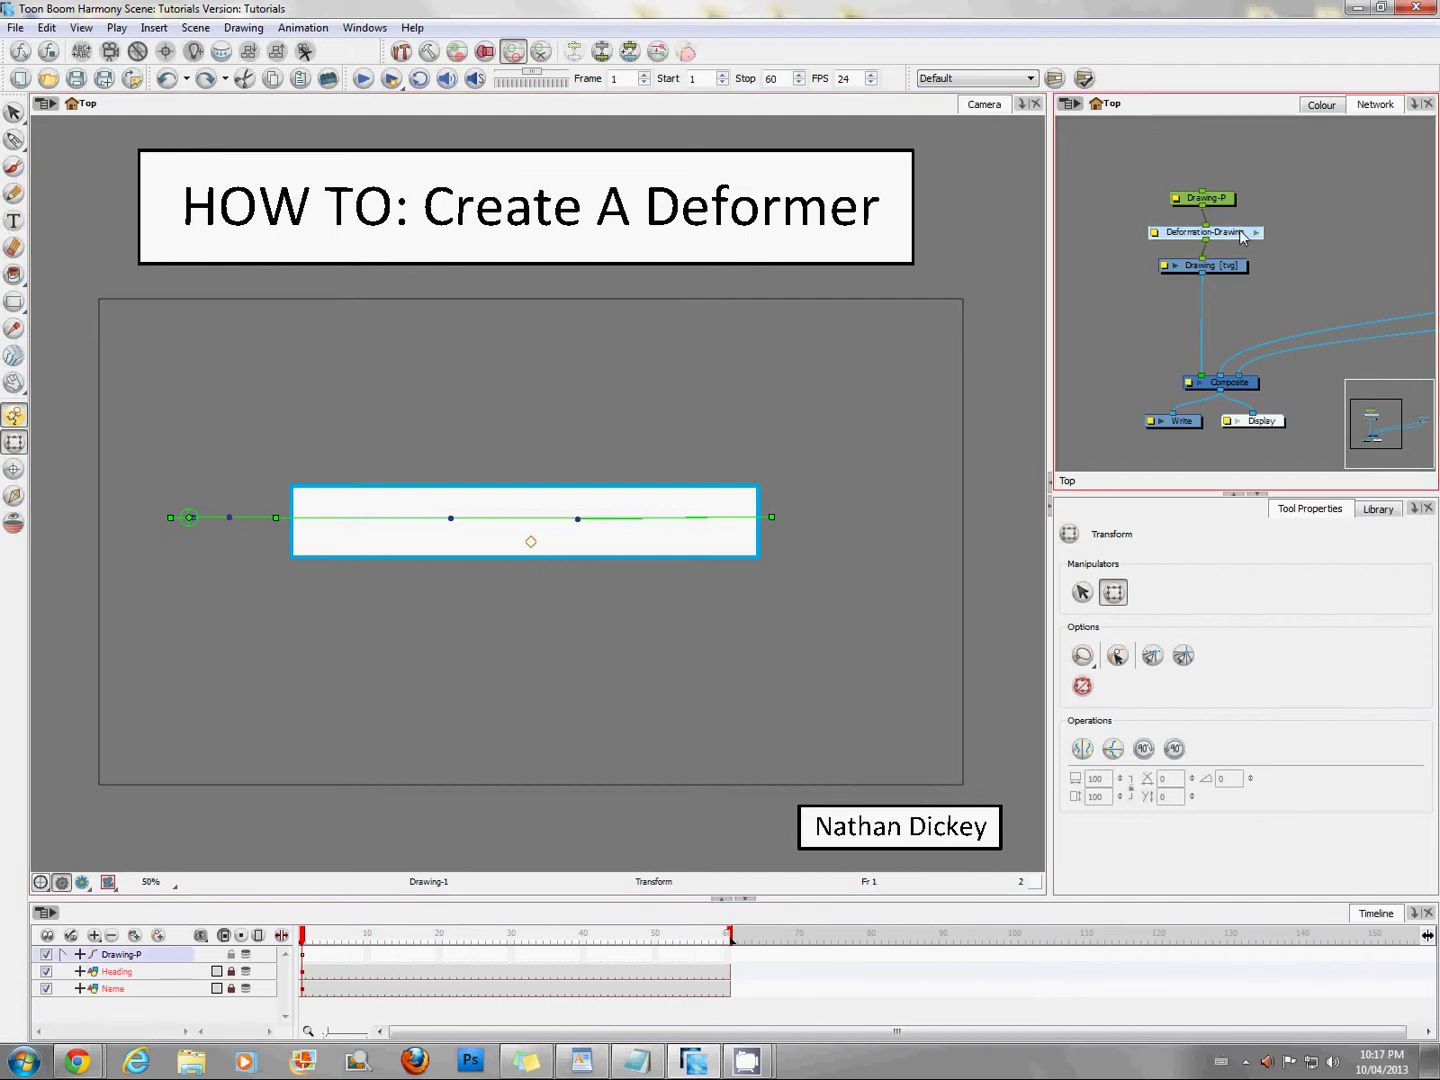
key("Delete")
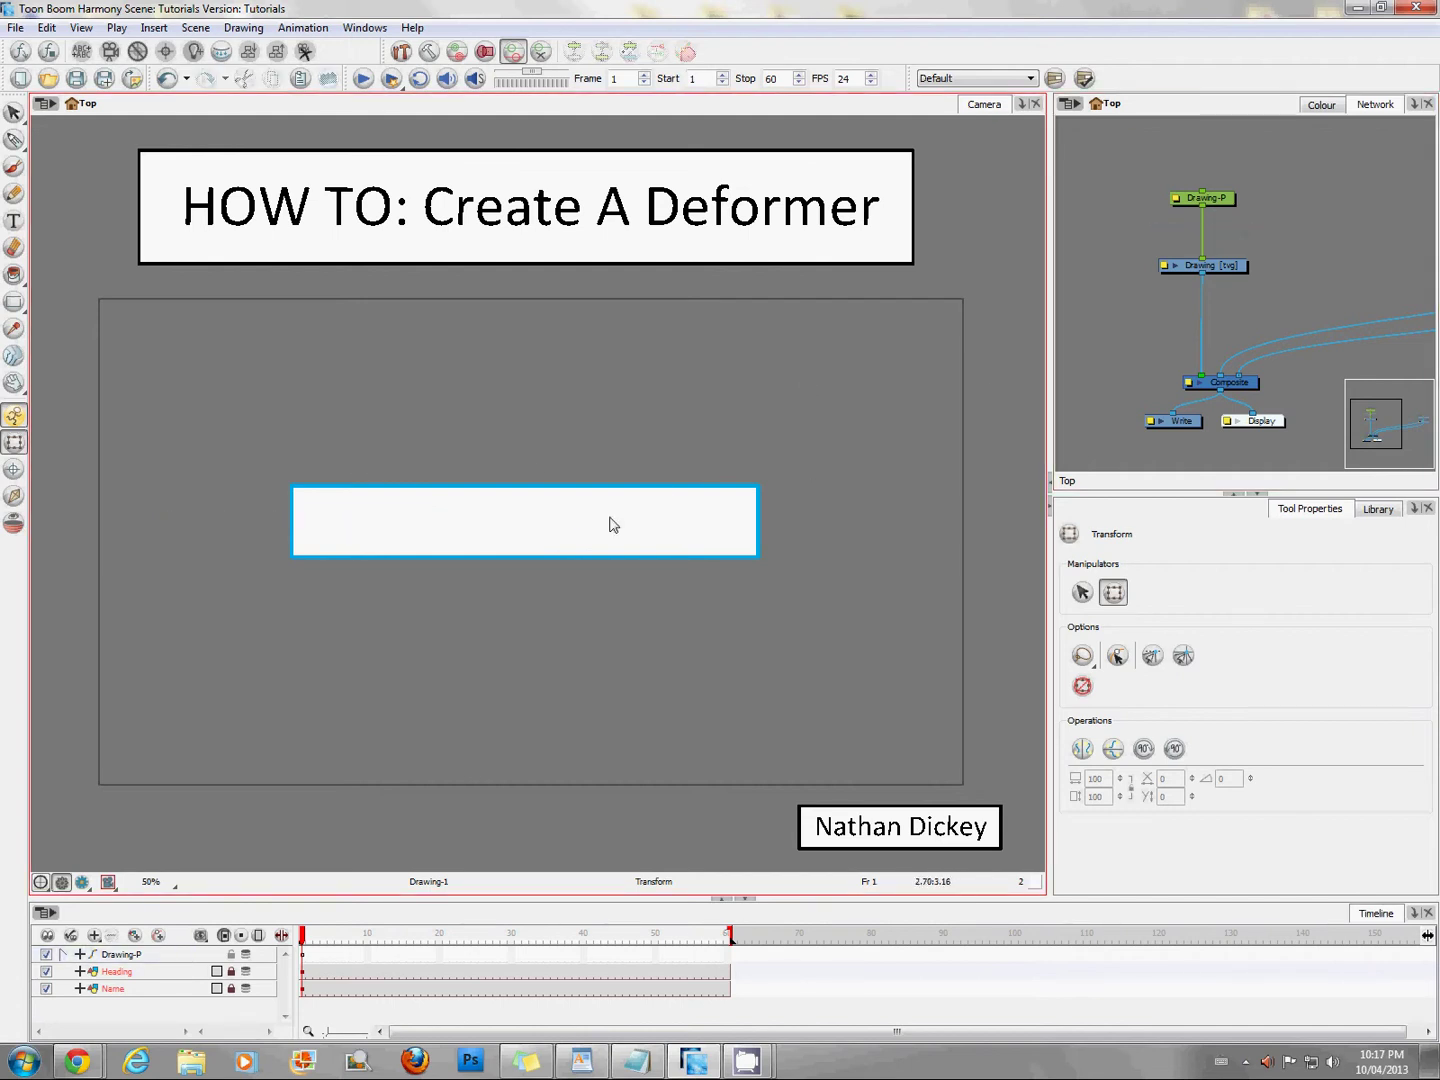
Rig the rectangle with the Rigging tool as an envelope, placing an offset left of it and points from its left edge around all four corners and back.
left_click(505, 530)
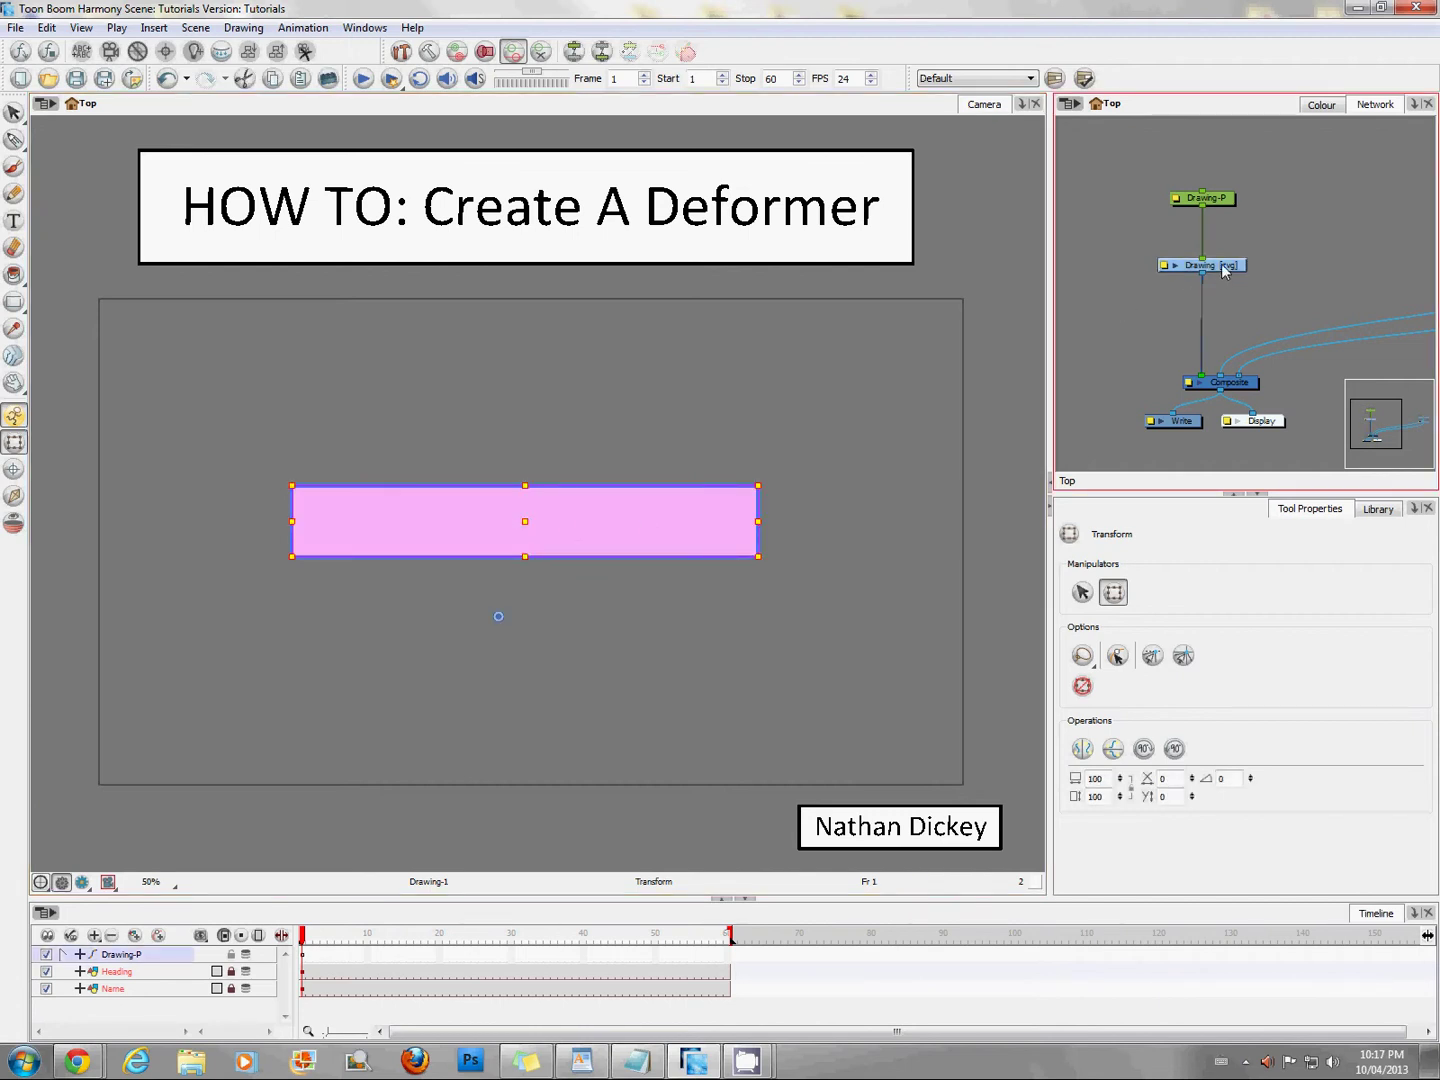
left_click(400, 52)
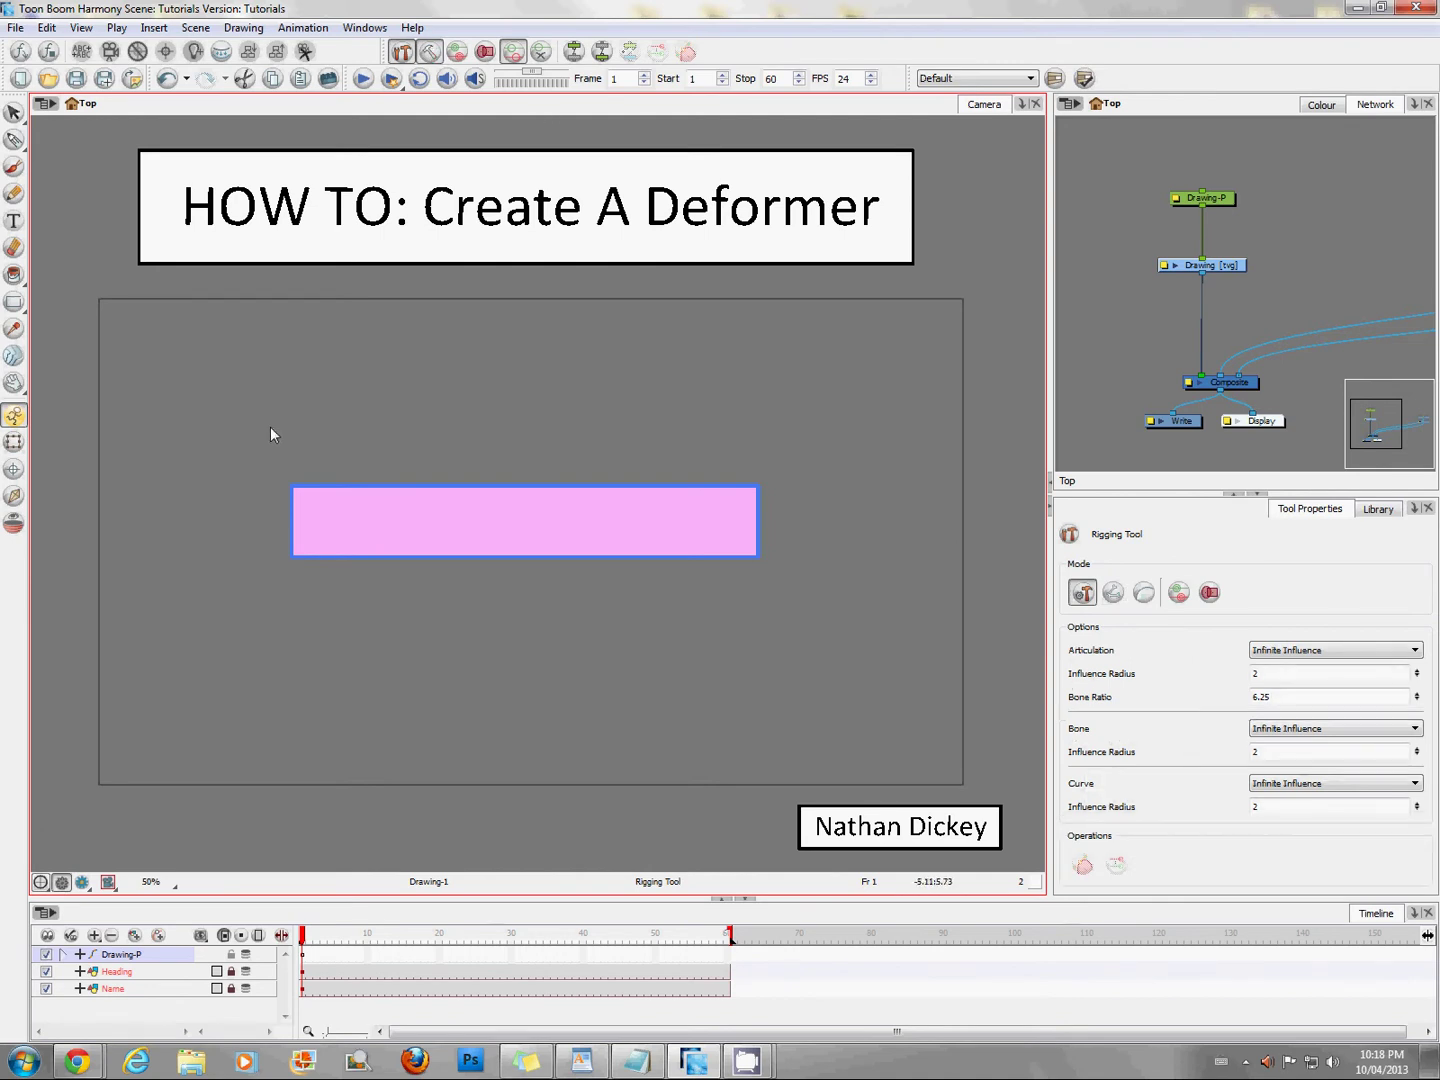
left_click(202, 514)
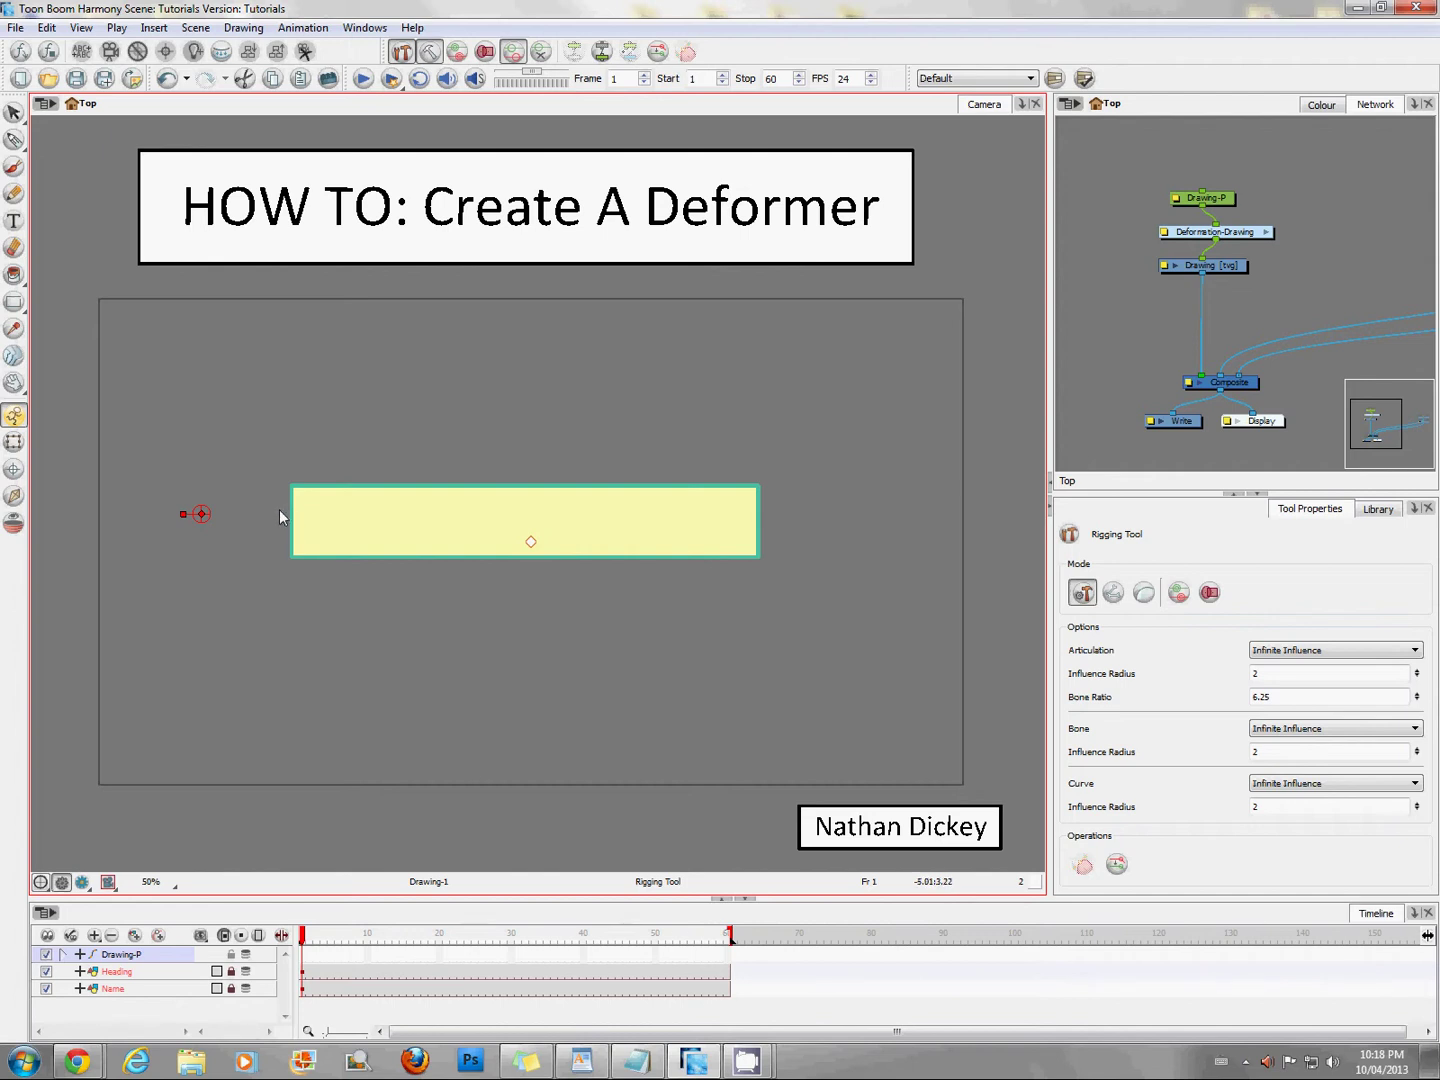
left_click_drag(279, 508, 304, 509)
left_click(289, 485)
left_click(760, 485)
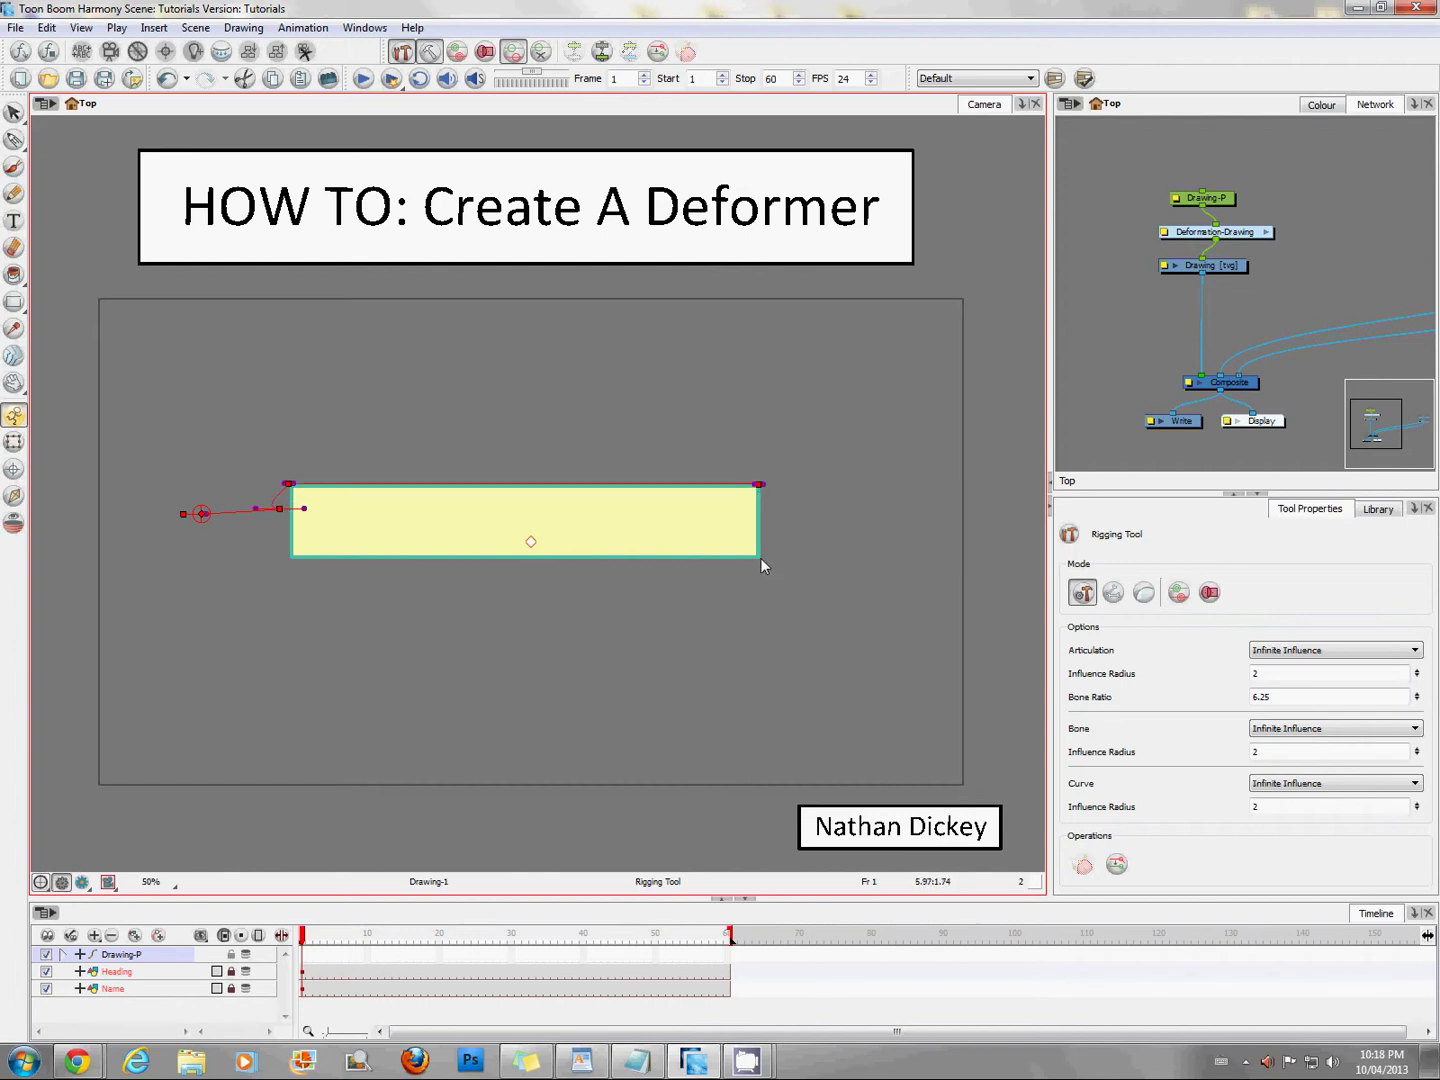
left_click(291, 557)
left_click(289, 519)
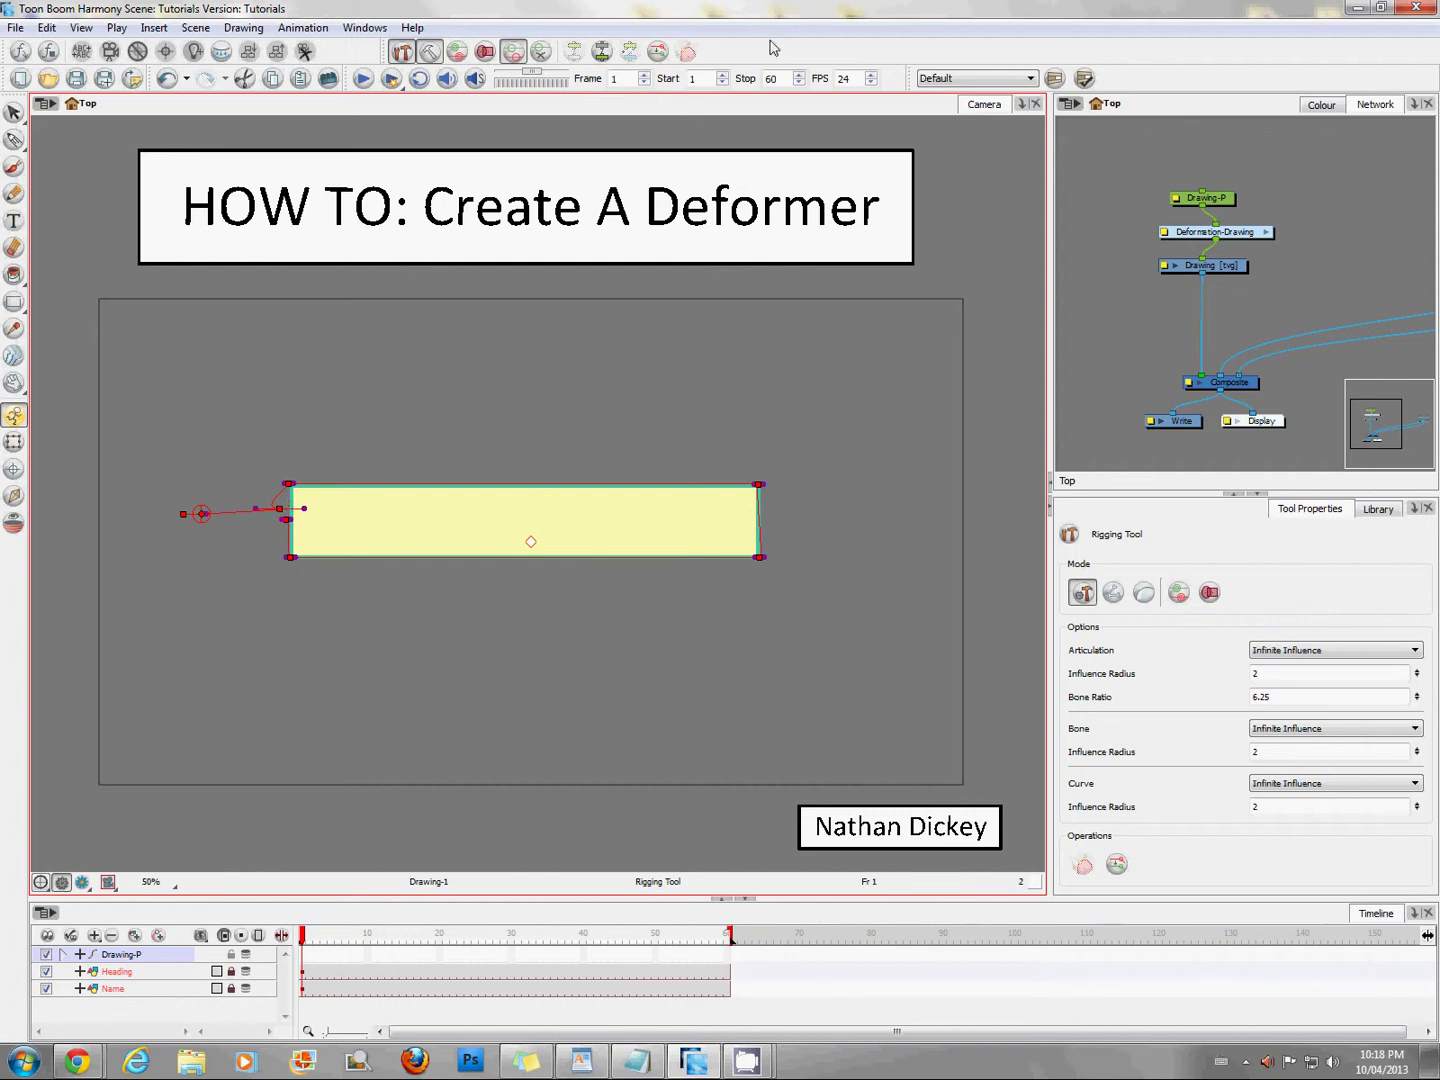
Reposition the envelope's starting point on the rectangle's left edge and adjust the offset and edge curve handles with the Transform tool.
left_click(14, 443)
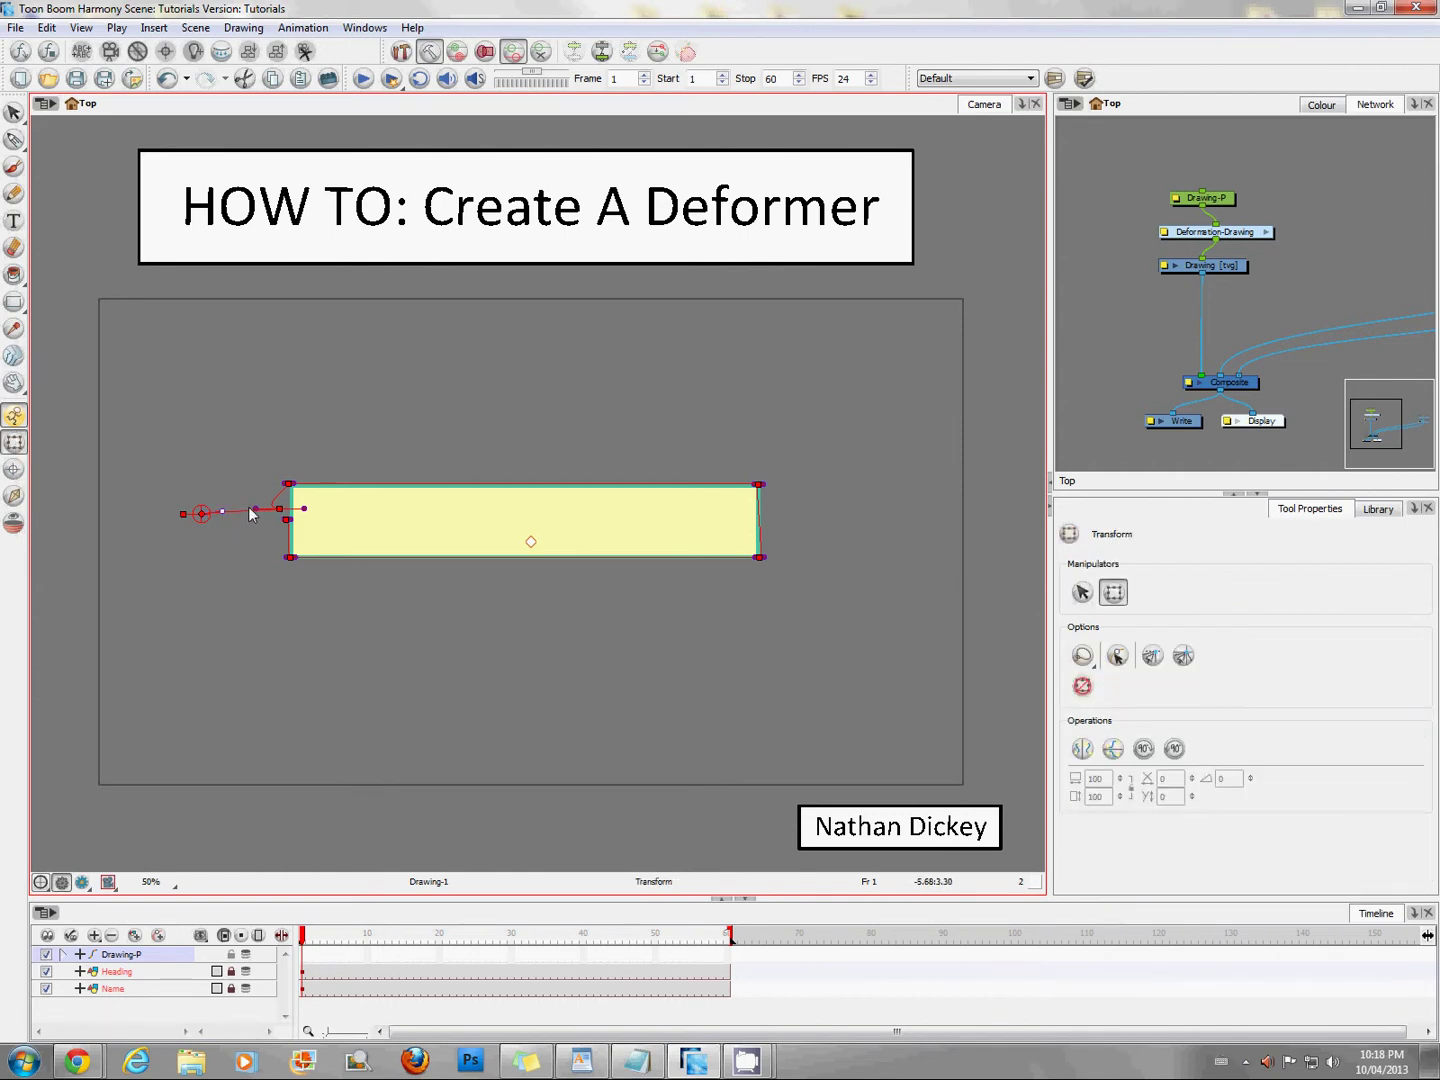
left_click_drag(257, 508, 298, 517)
key("2")
key("2")
left_click_drag(193, 442, 560, 406)
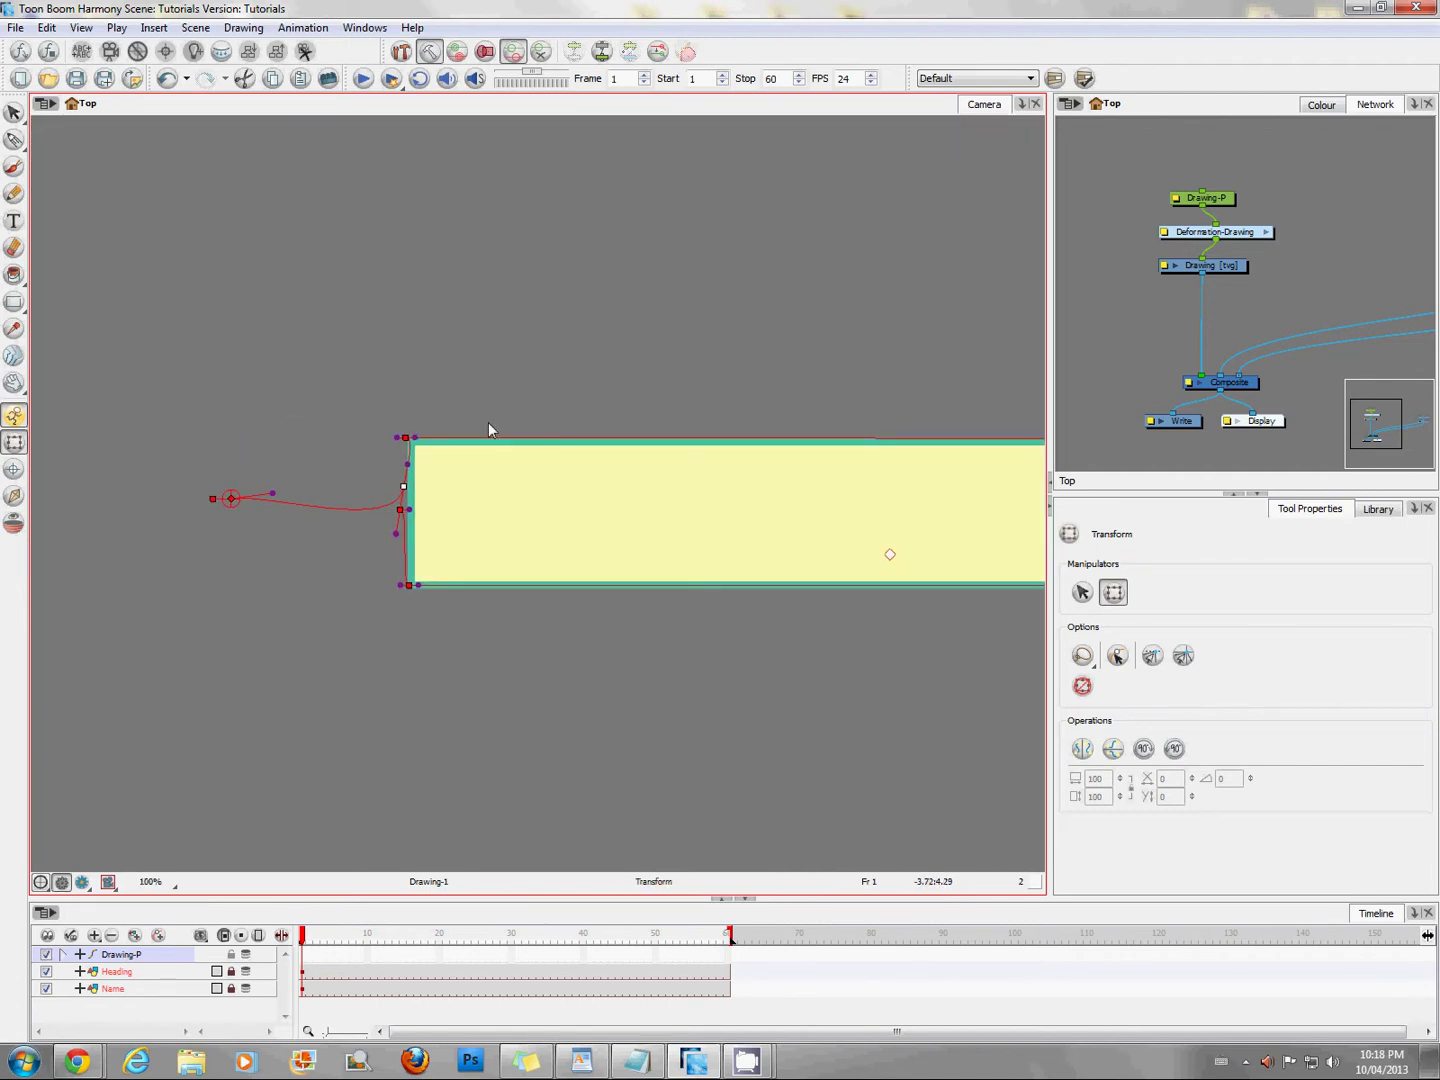
left_click_drag(407, 463, 491, 453)
Move the upper-left envelope corner just outside the rectangle's outline, pull its handle along the top edge, and undo the last nudge.
key("2")
key("space")
left_click(479, 423)
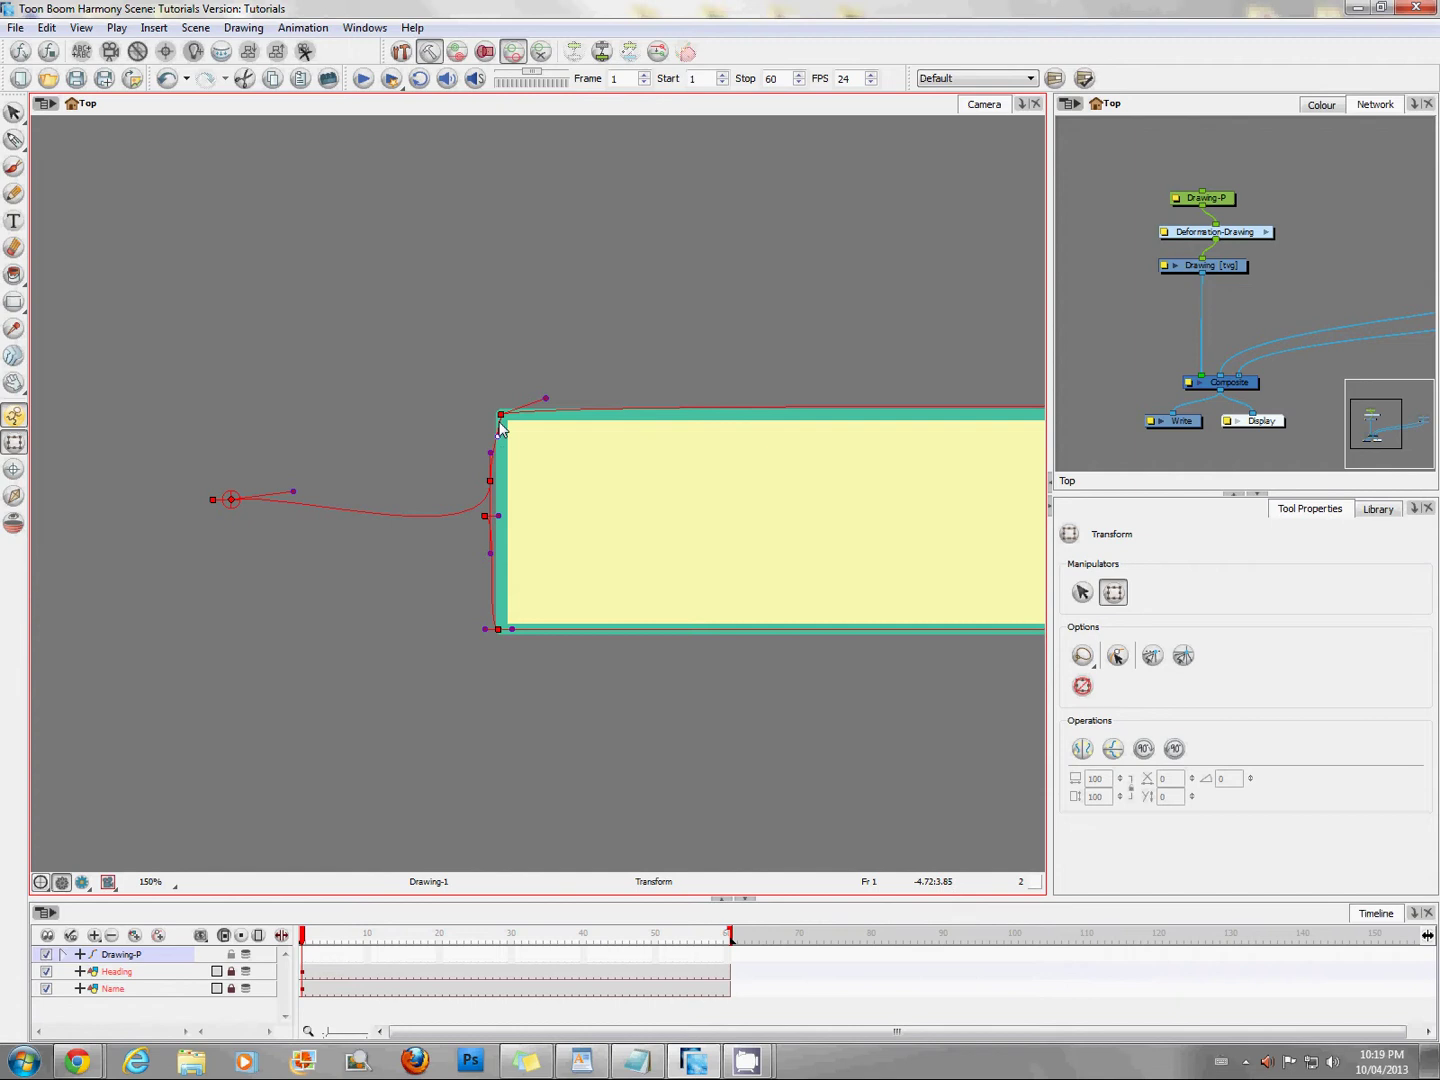
left_click_drag(499, 415, 594, 396)
mouse_move(488, 428)
left_mouse_down()
mouse_move(490, 440)
mouse_move(492, 402)
left_mouse_up()
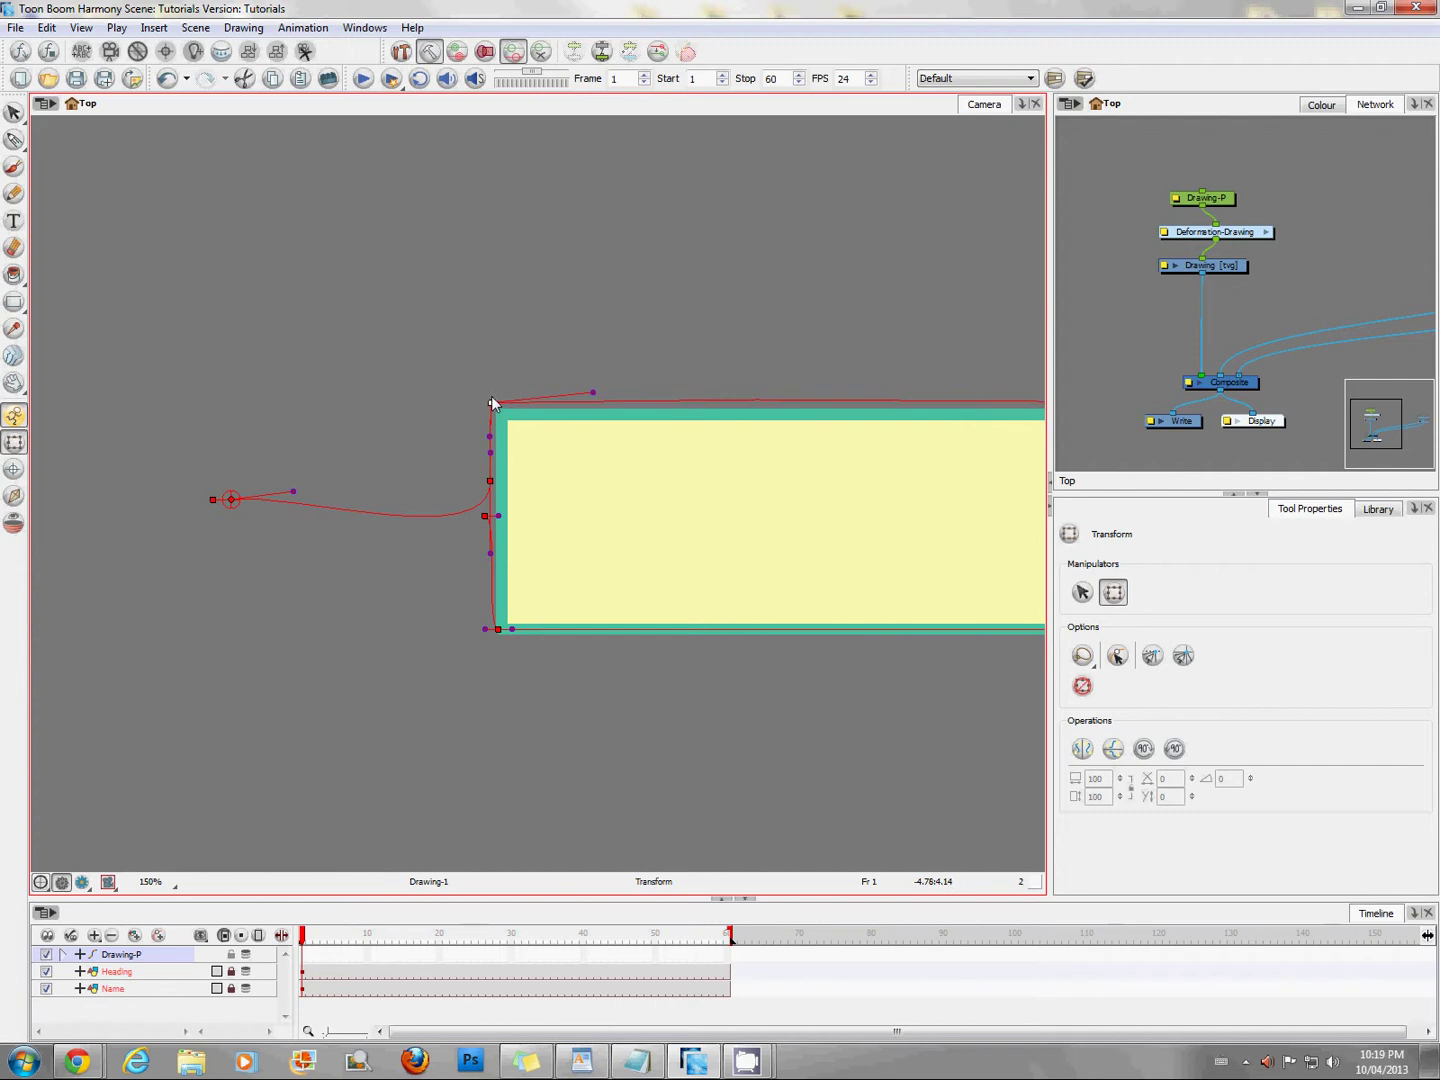
left_click_drag(587, 431, 465, 430)
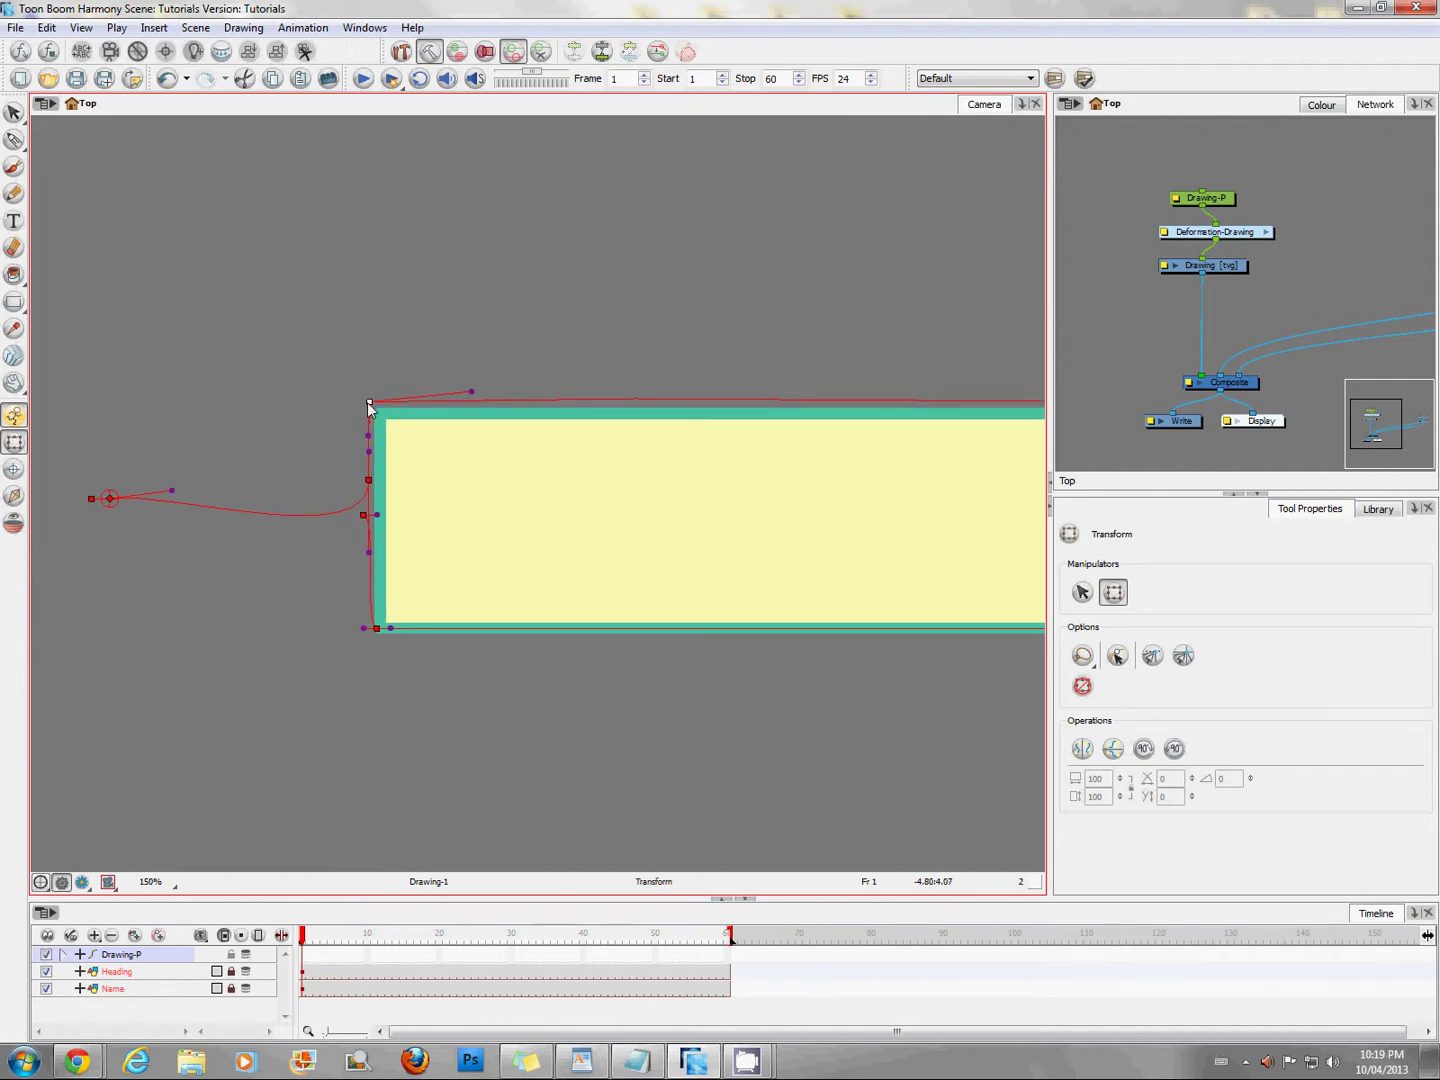
mouse_move(369, 404)
left_mouse_down()
mouse_move(370, 341)
mouse_move(321, 344)
mouse_move(376, 381)
mouse_move(367, 397)
left_mouse_up()
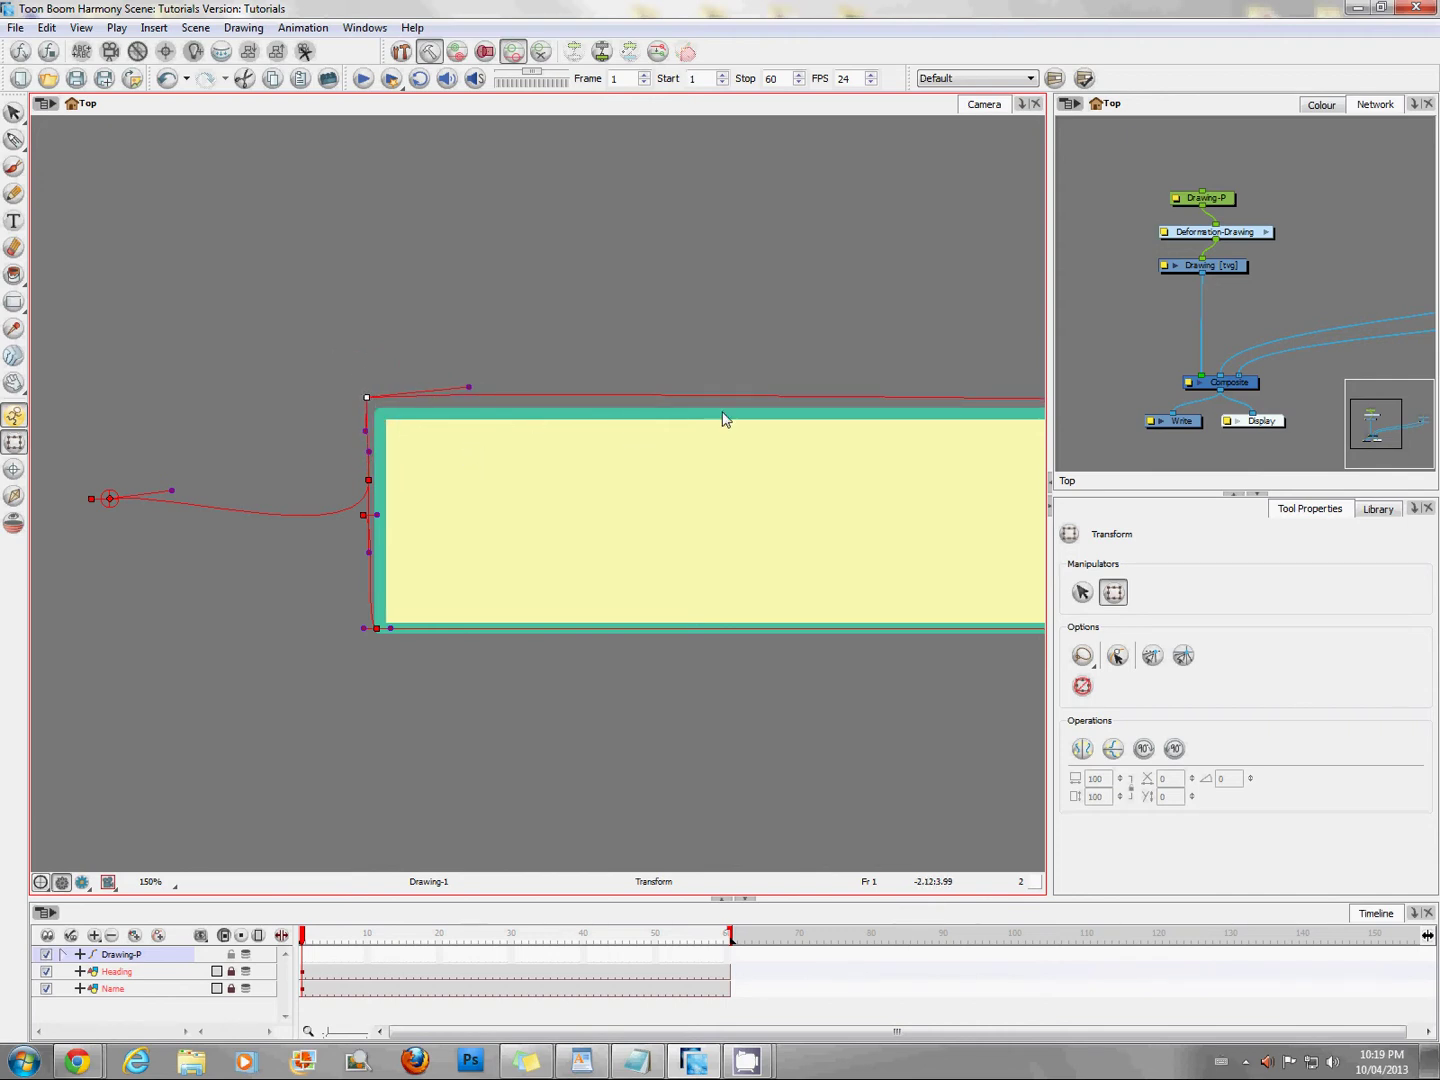
key("ctrl+z")
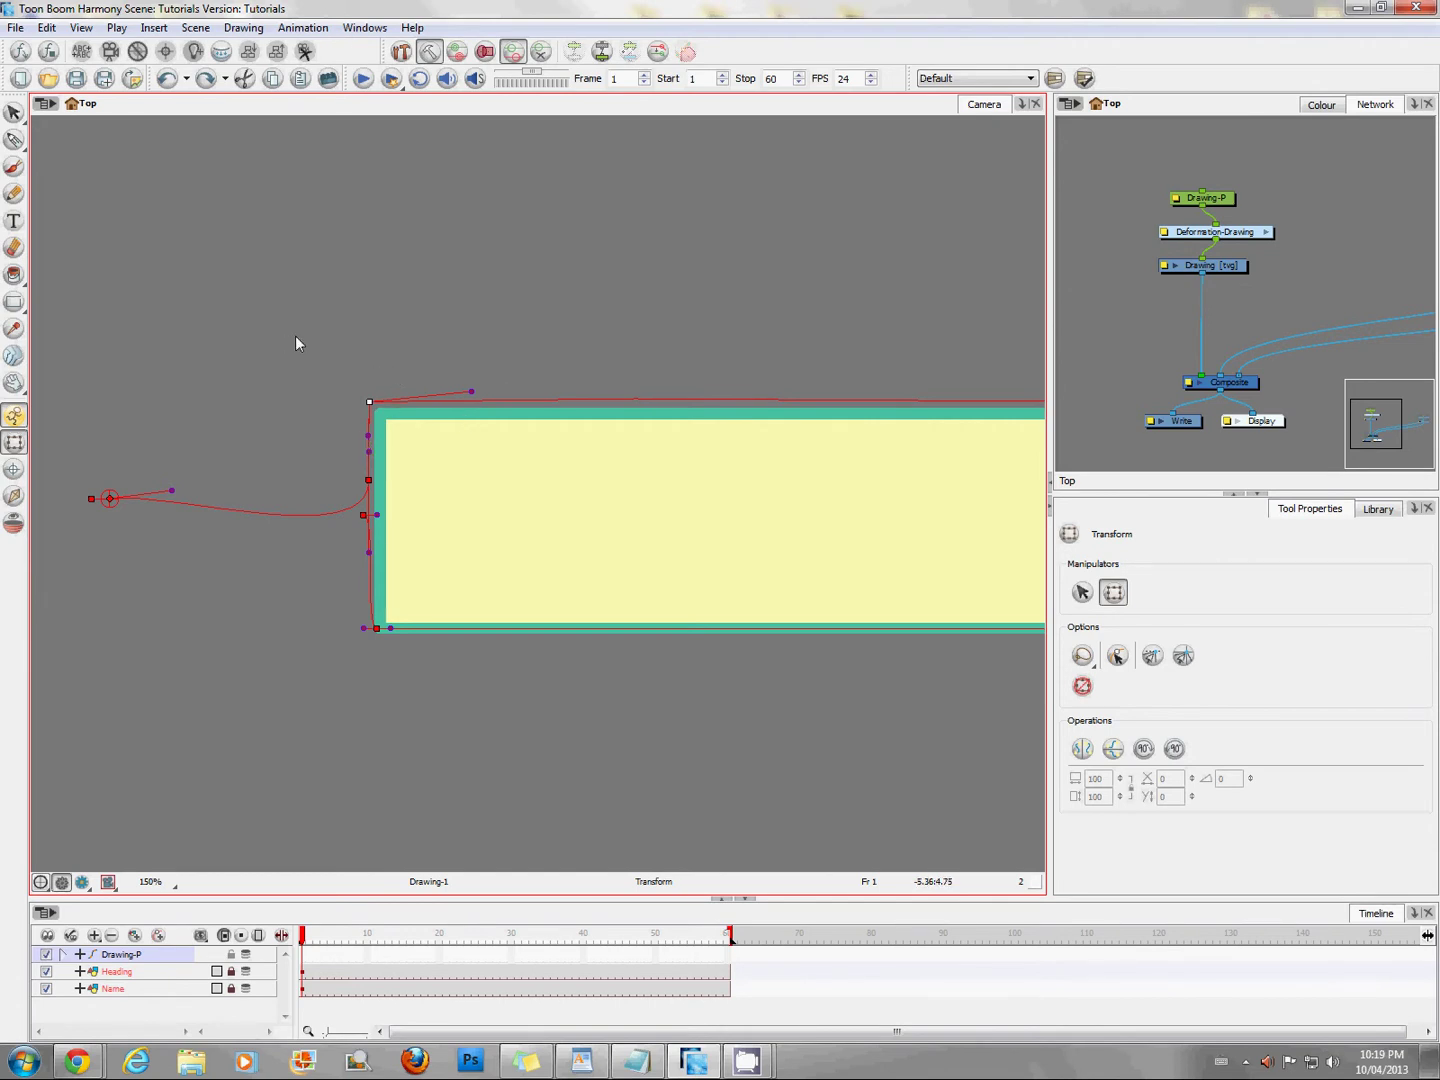
Sketch brush strokes above the rectangle and across its top outline as an illustration, and undo them.
key("alt+b")
mouse_move(391, 320)
left_mouse_down()
mouse_move(492, 323)
mouse_move(538, 301)
mouse_move(381, 300)
mouse_move(560, 210)
mouse_move(589, 319)
left_mouse_up()
mouse_move(376, 310)
left_mouse_down()
mouse_move(492, 304)
mouse_move(636, 312)
left_mouse_up()
mouse_move(373, 308)
left_mouse_down()
mouse_move(554, 292)
mouse_move(558, 323)
left_mouse_up()
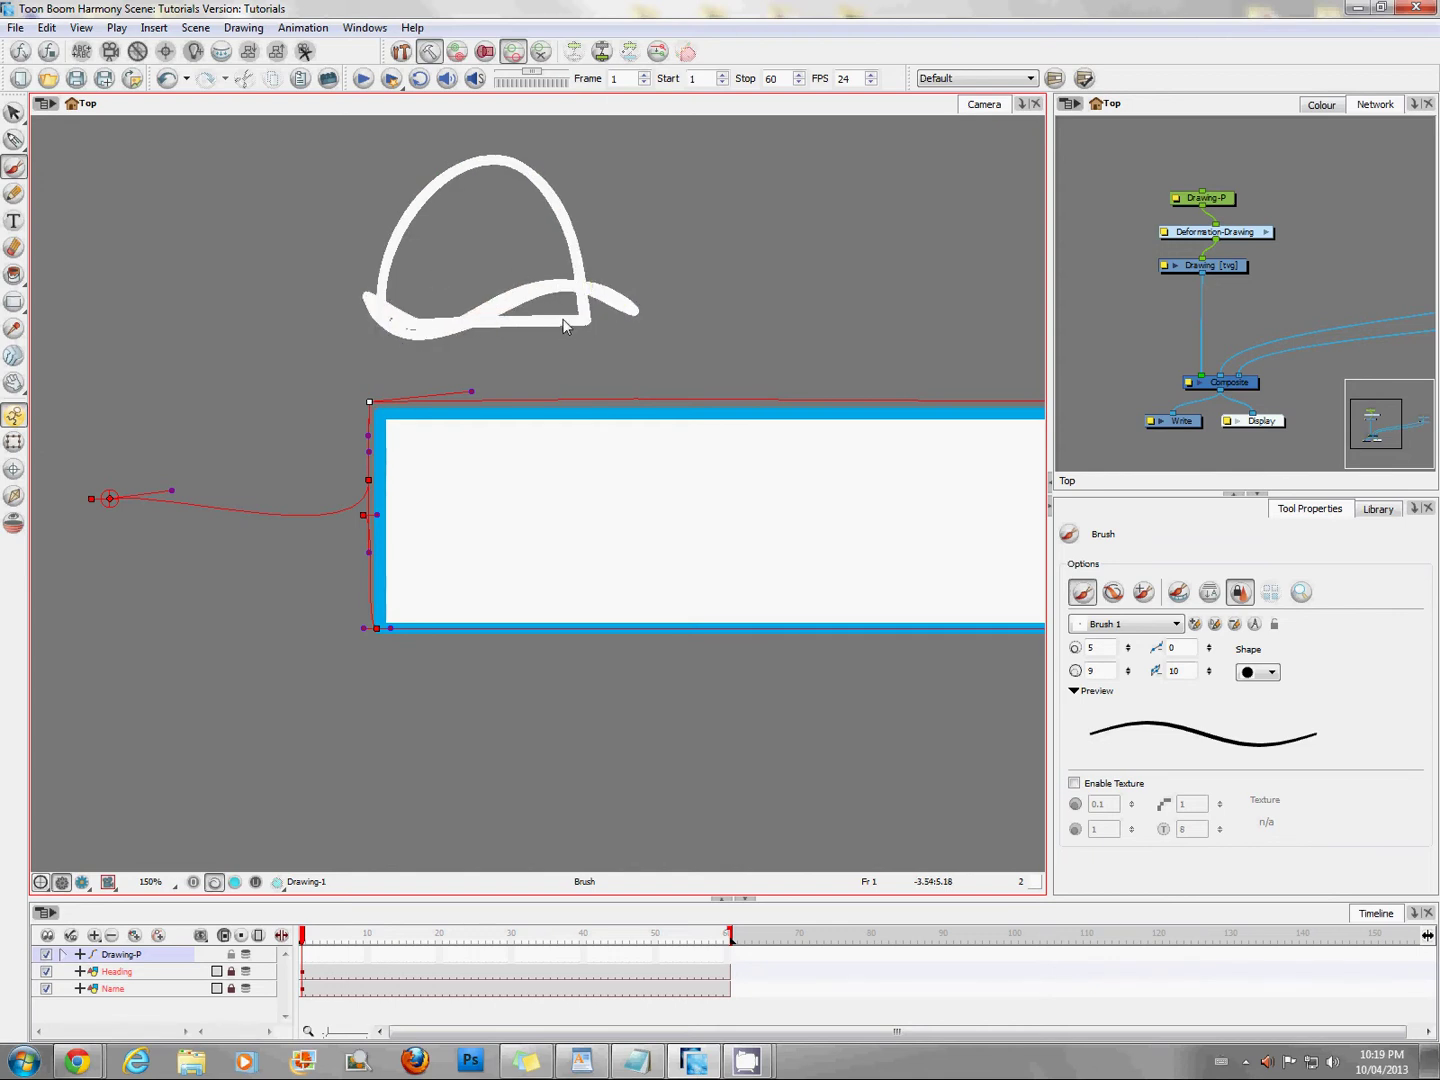
key("ctrl+z")
key("ctrl+z")
key("ctrl+z")
key("ctrl+z")
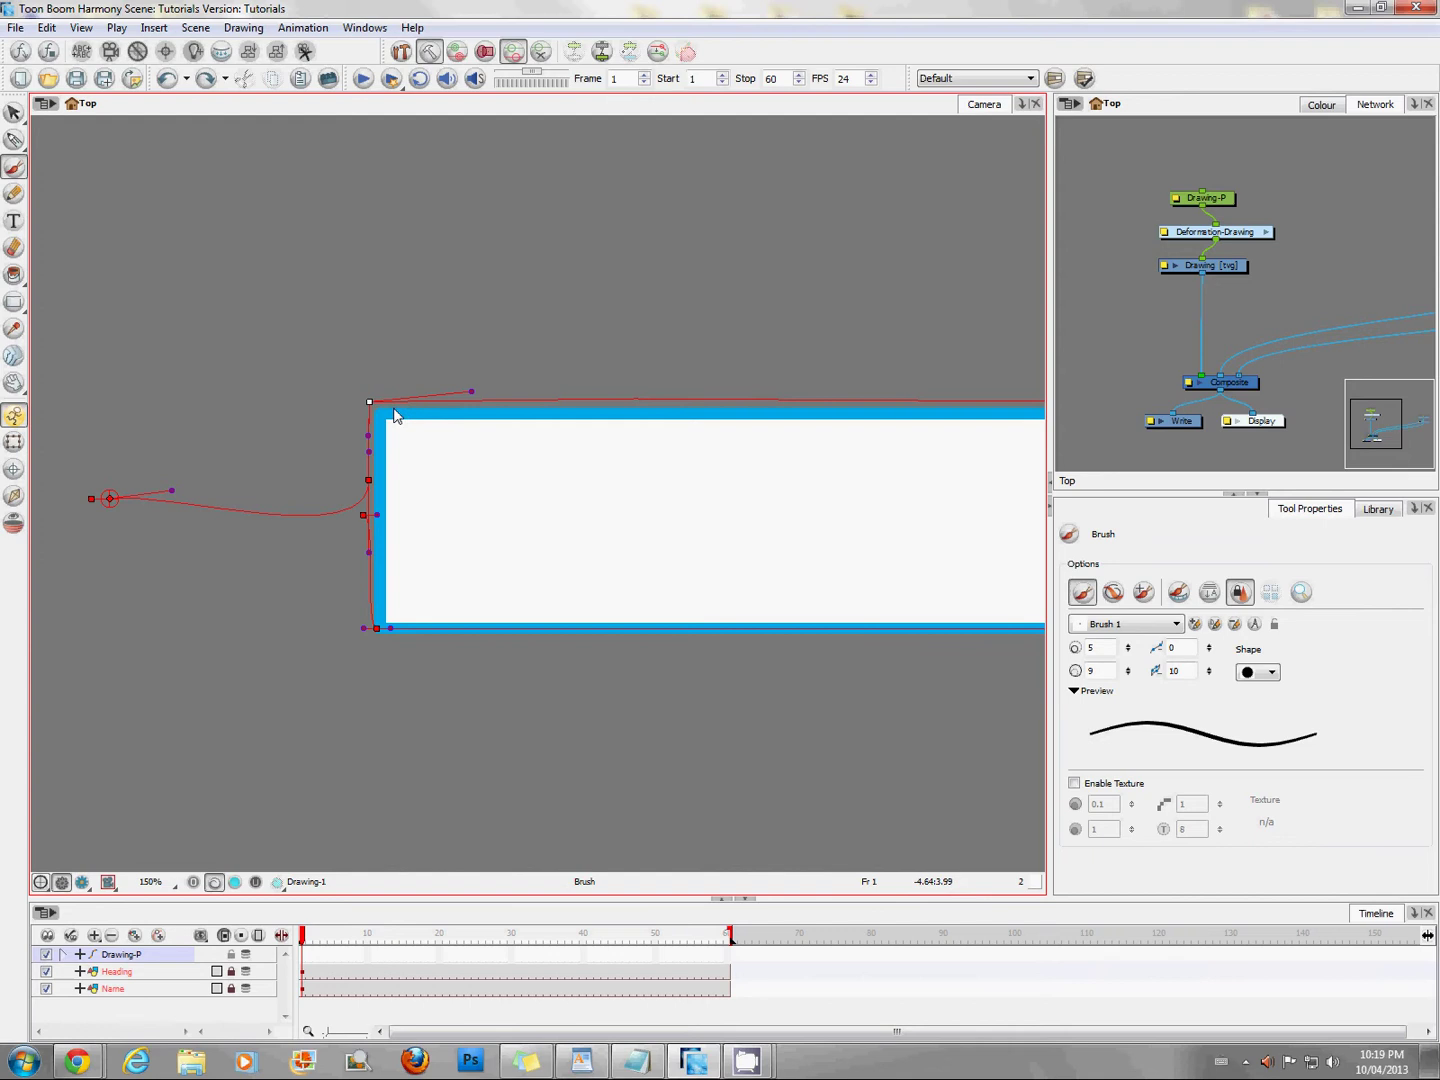
mouse_move(399, 421)
left_mouse_down()
mouse_move(375, 411)
mouse_move(437, 411)
left_mouse_up()
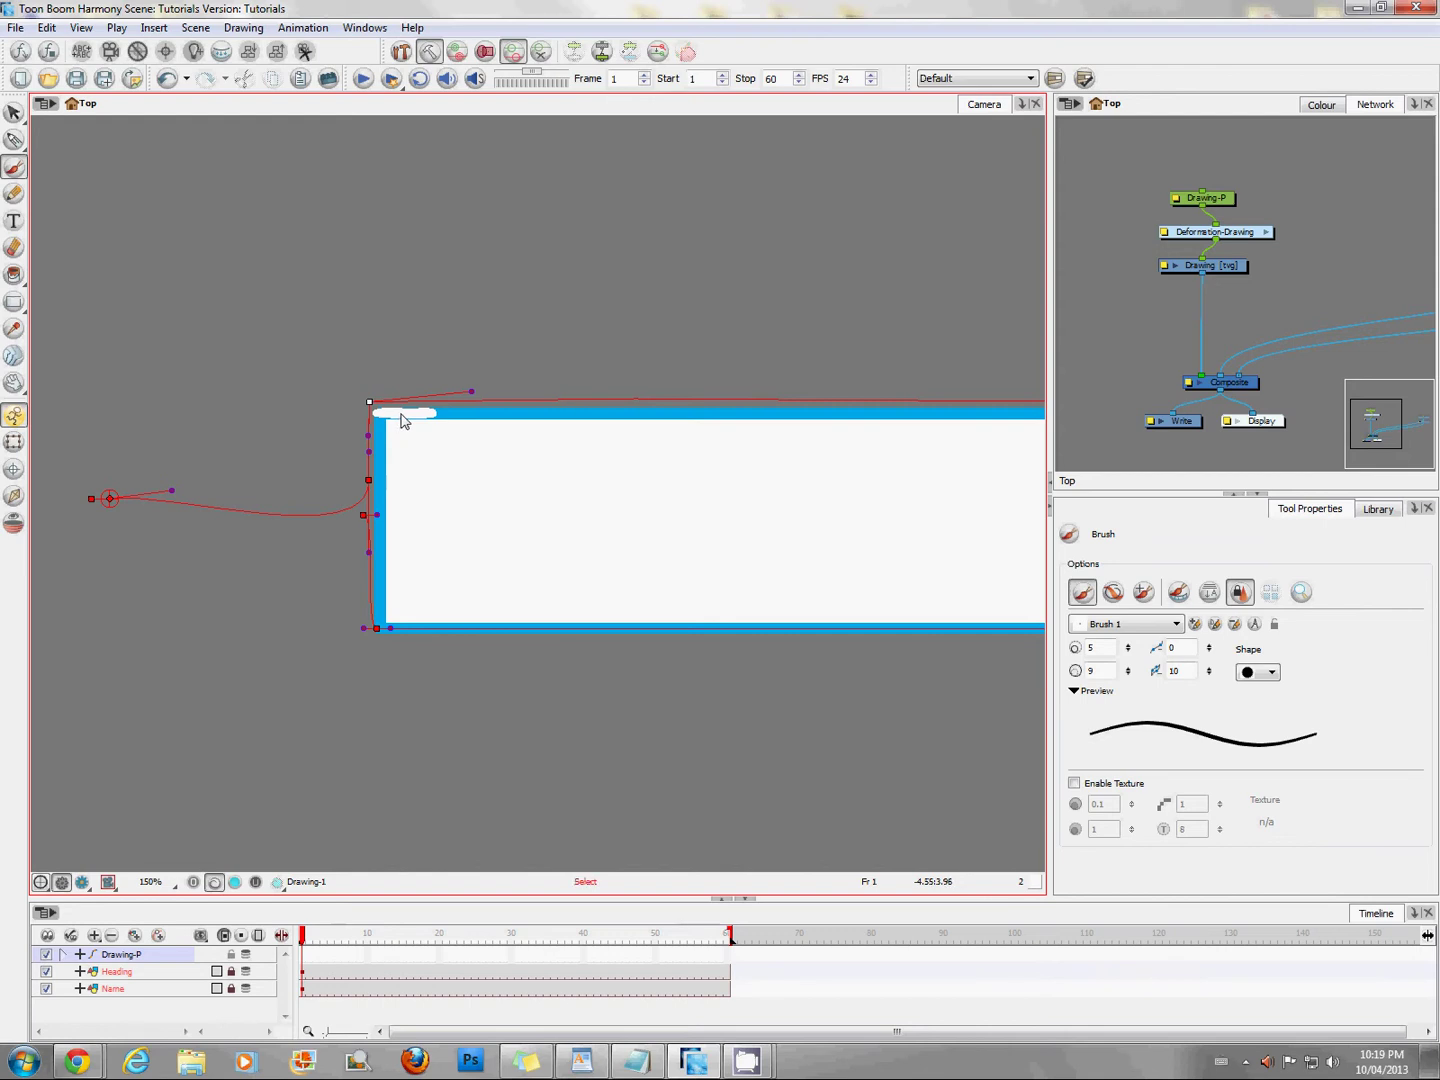
key("ctrl+z")
Lengthen the upper-left envelope corner's curve handle along the rectangle's top edge with the Transform tool.
left_click(14, 443)
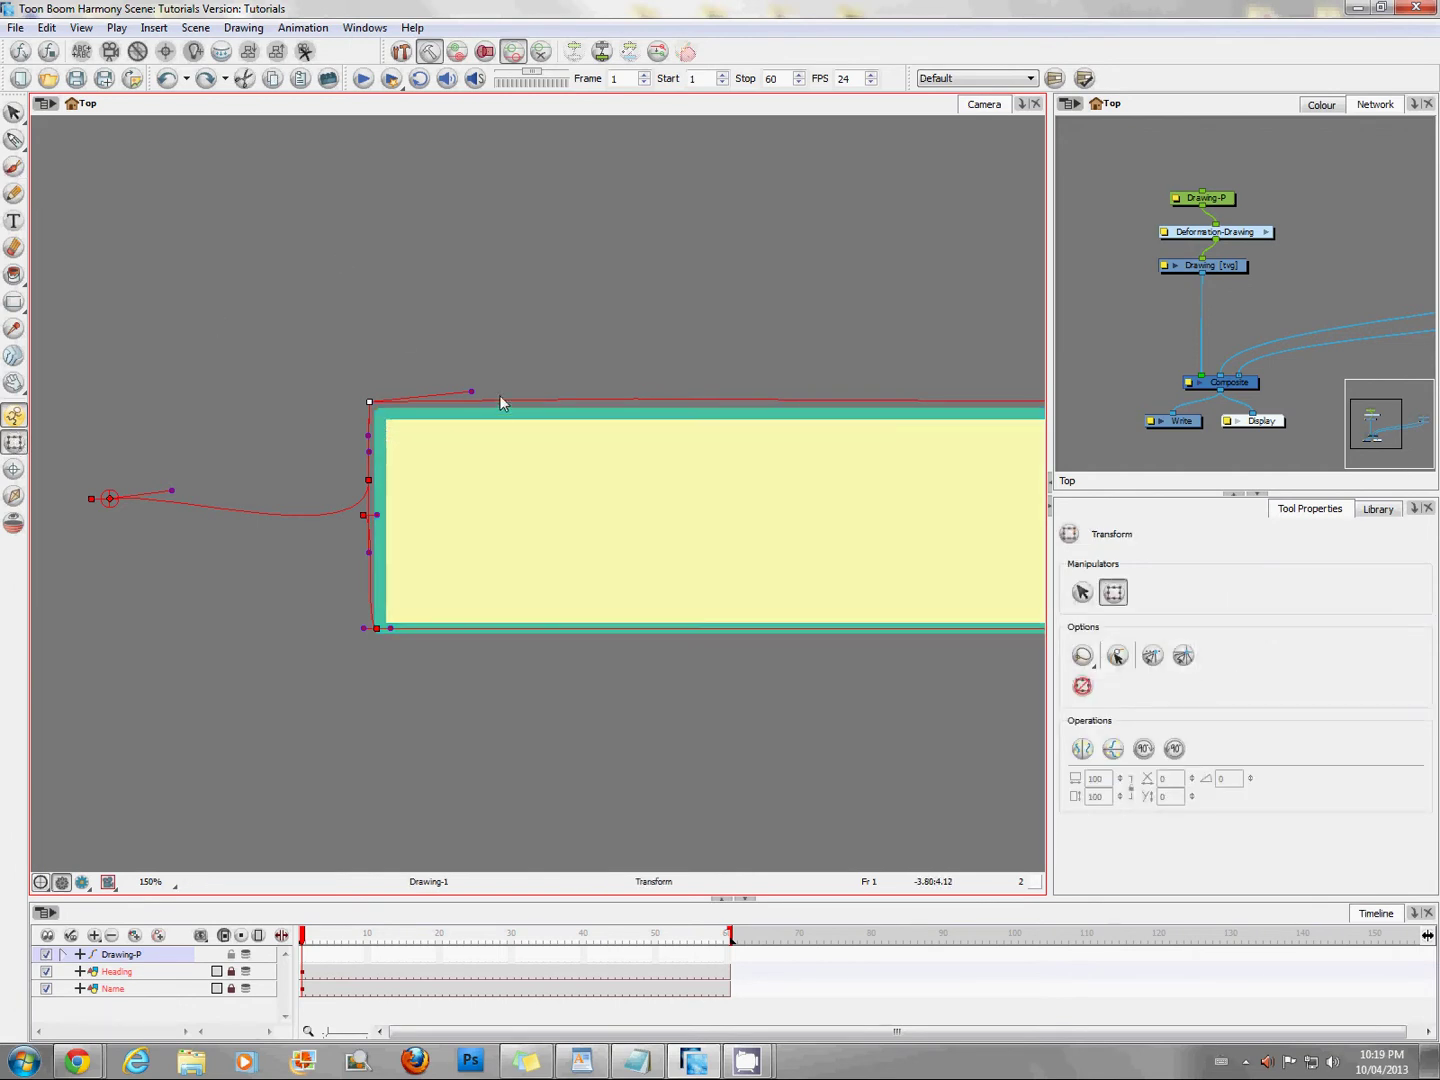
left_click(371, 402)
key("2")
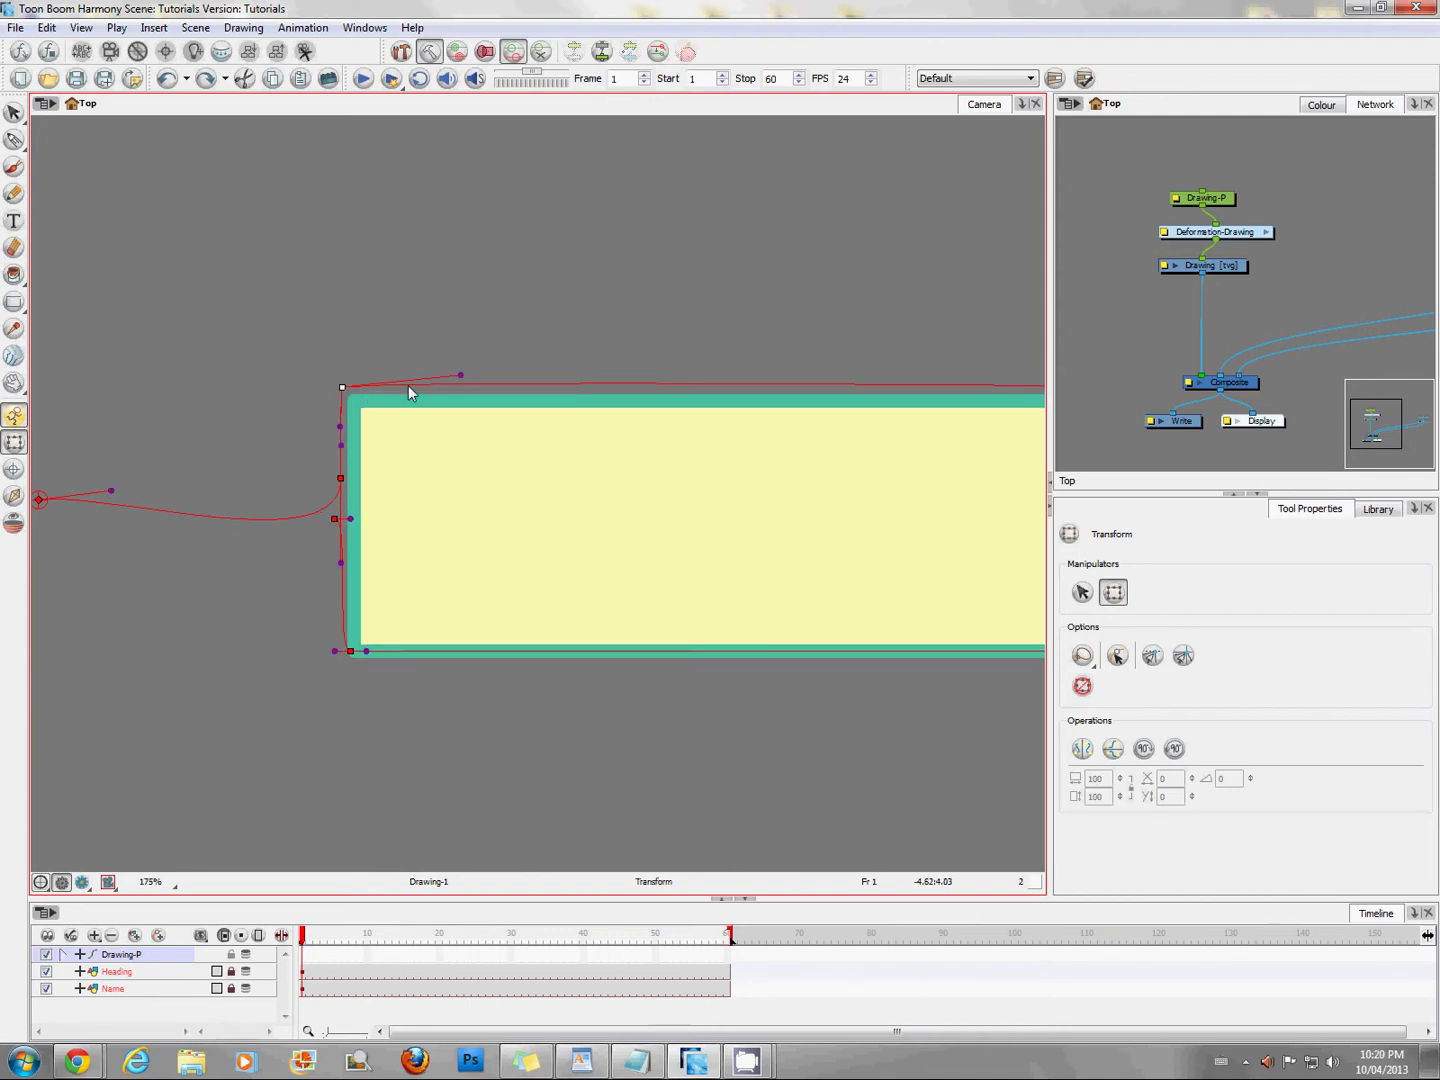
left_click_drag(457, 374, 465, 446)
Extend the upper-right envelope corner's curve handle back along the rectangle's top edge.
key("1")
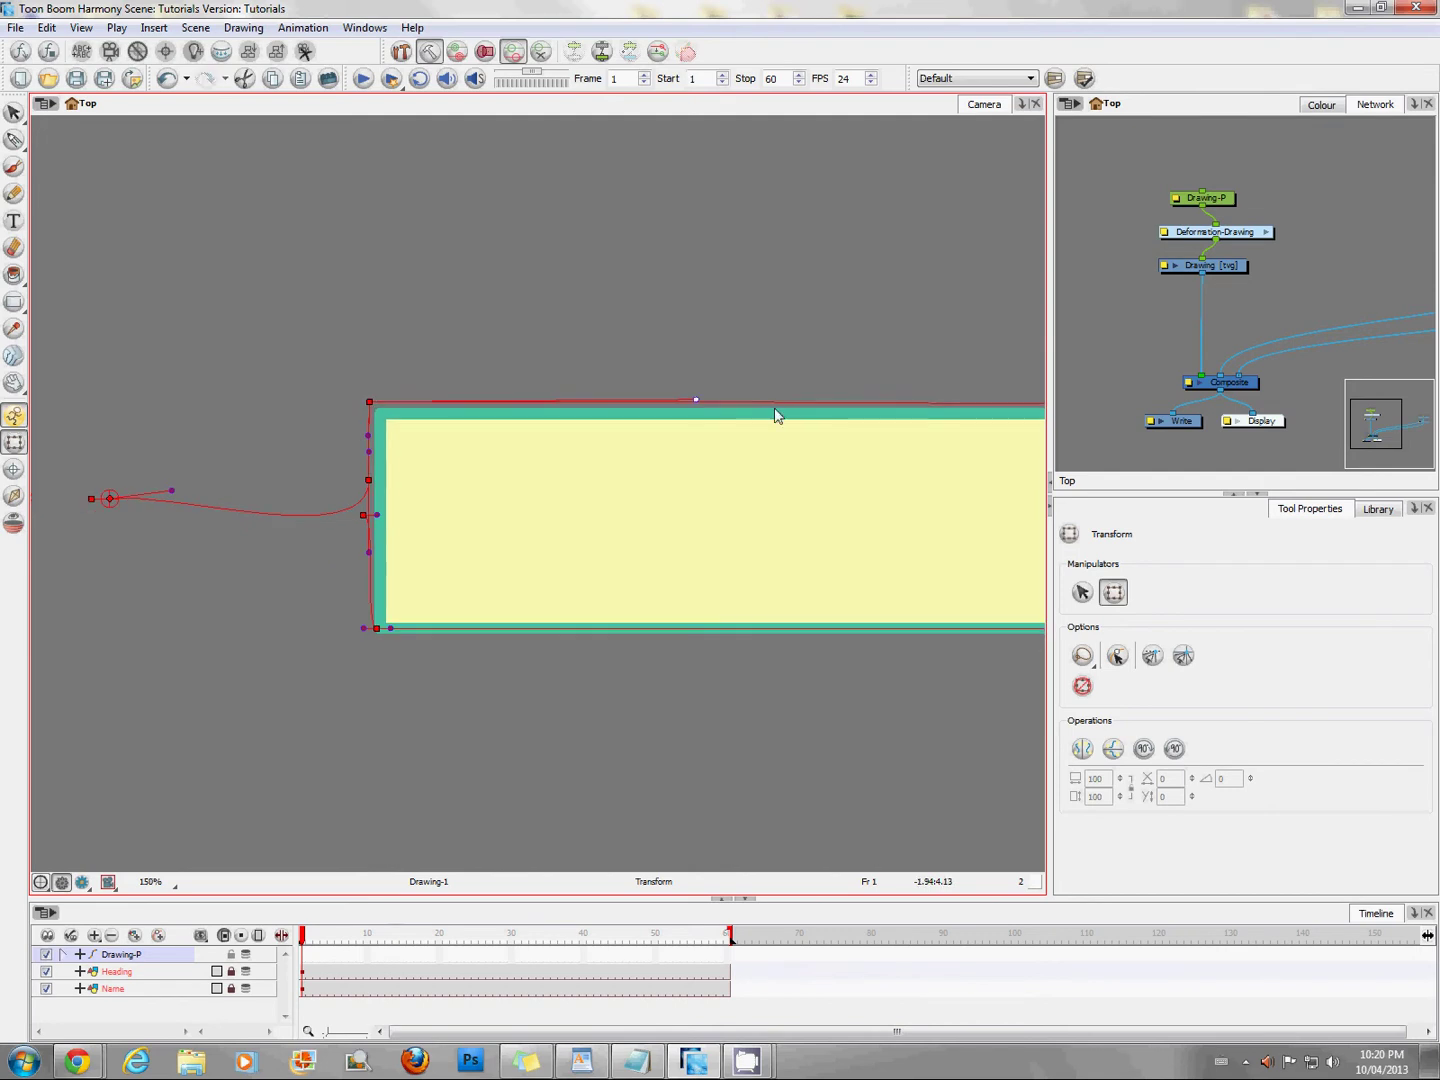
key("space")
key("1")
key("space")
left_click_drag(734, 423, 473, 419)
key("1")
key("1")
key("1")
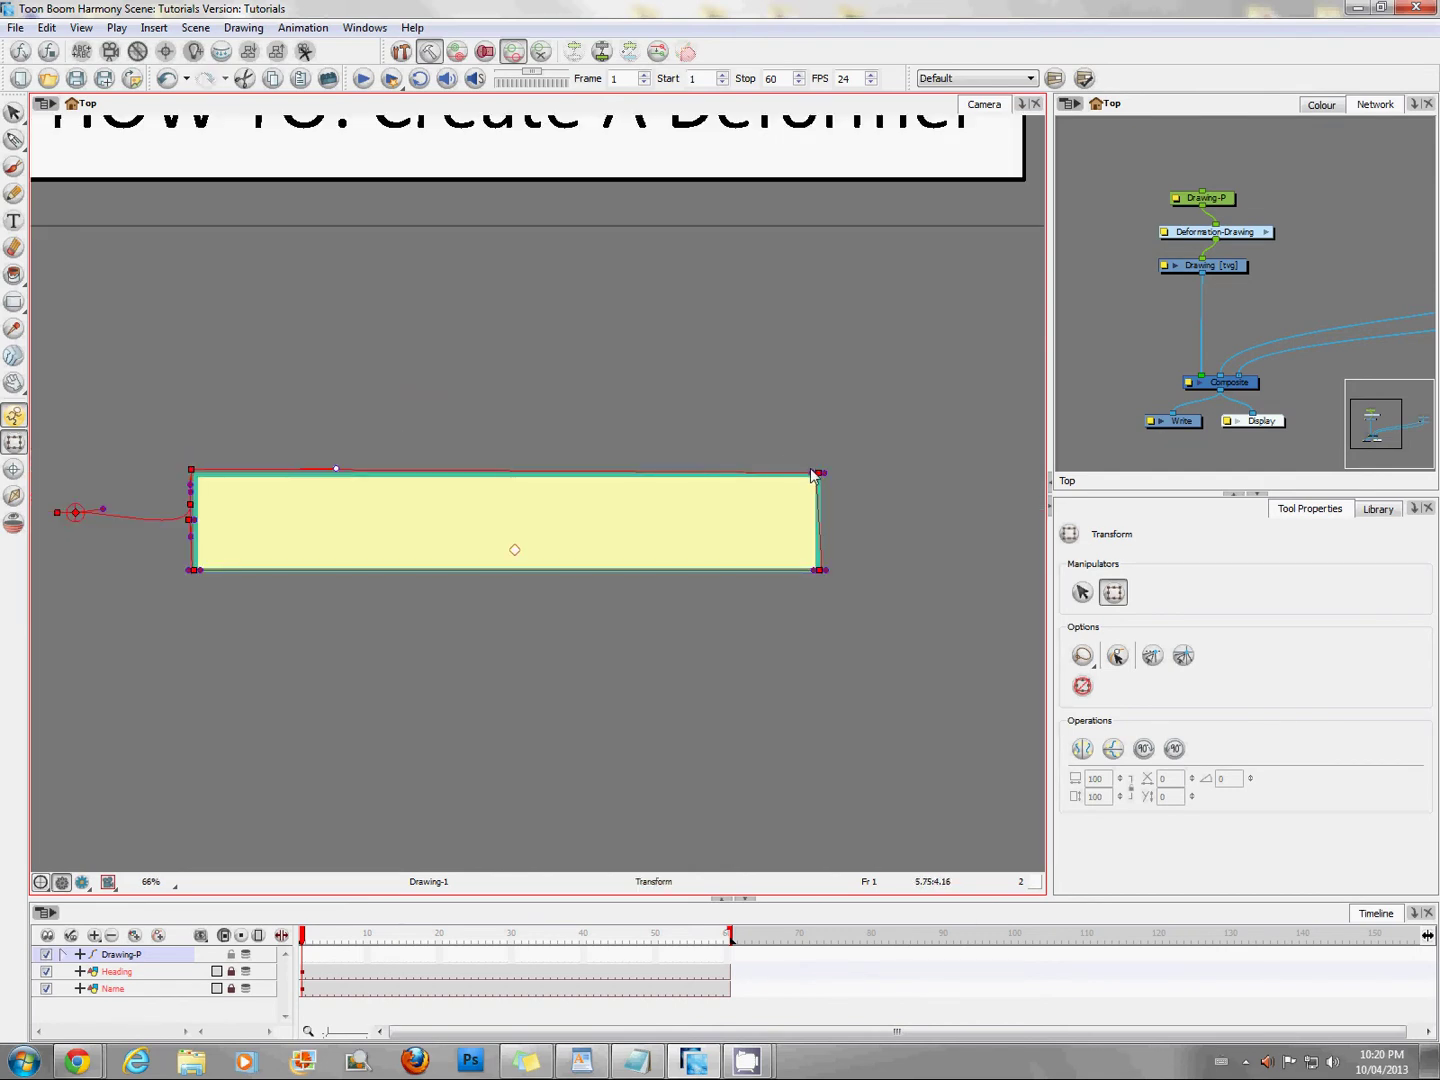
left_click_drag(812, 471, 587, 473)
Extend the upper-right corner's other handle down the right edge and place the corner point just outside the outline.
key("2")
key("space")
left_click_drag(247, 473, 481, 474)
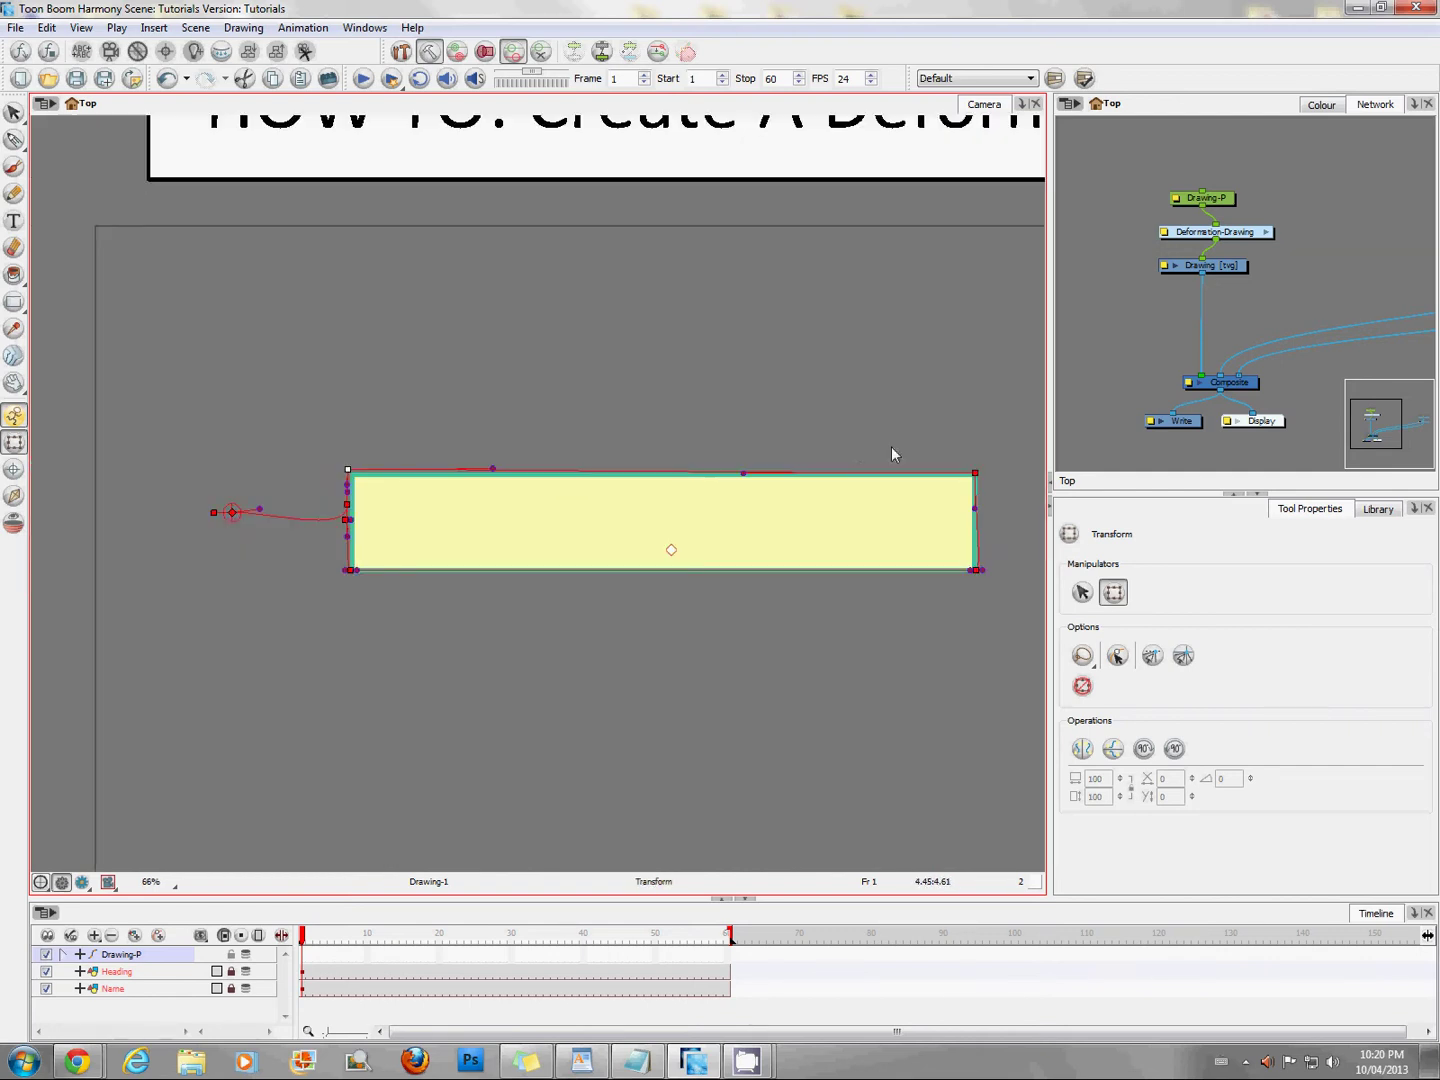
key("2")
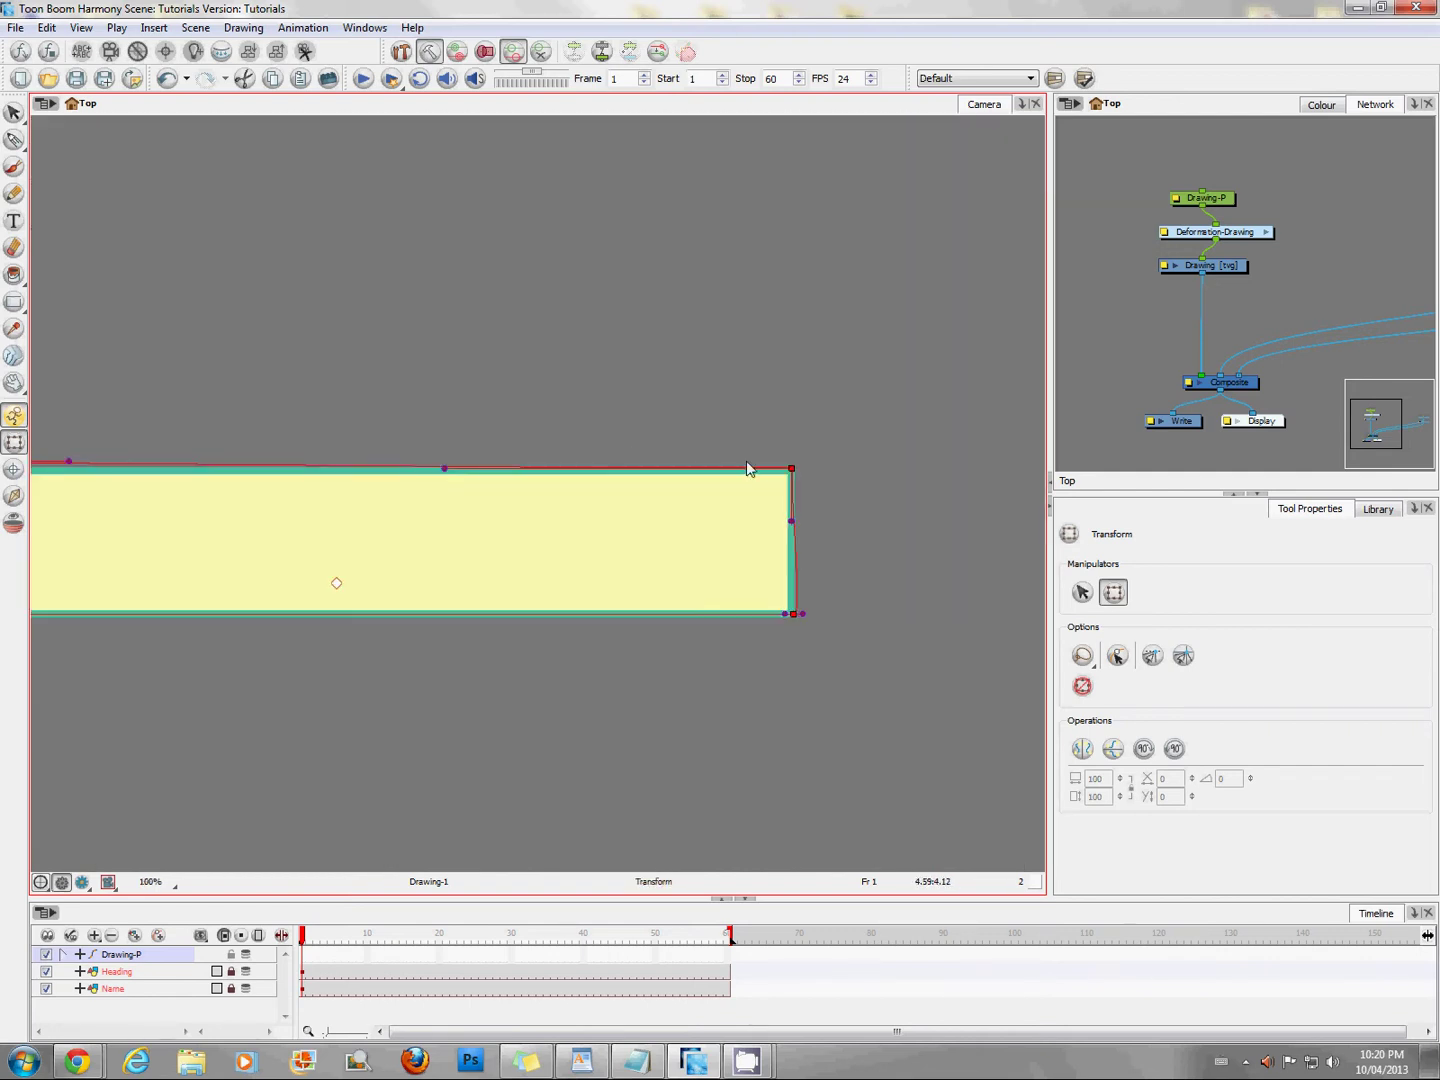
key("2")
left_click_drag(858, 462, 864, 452)
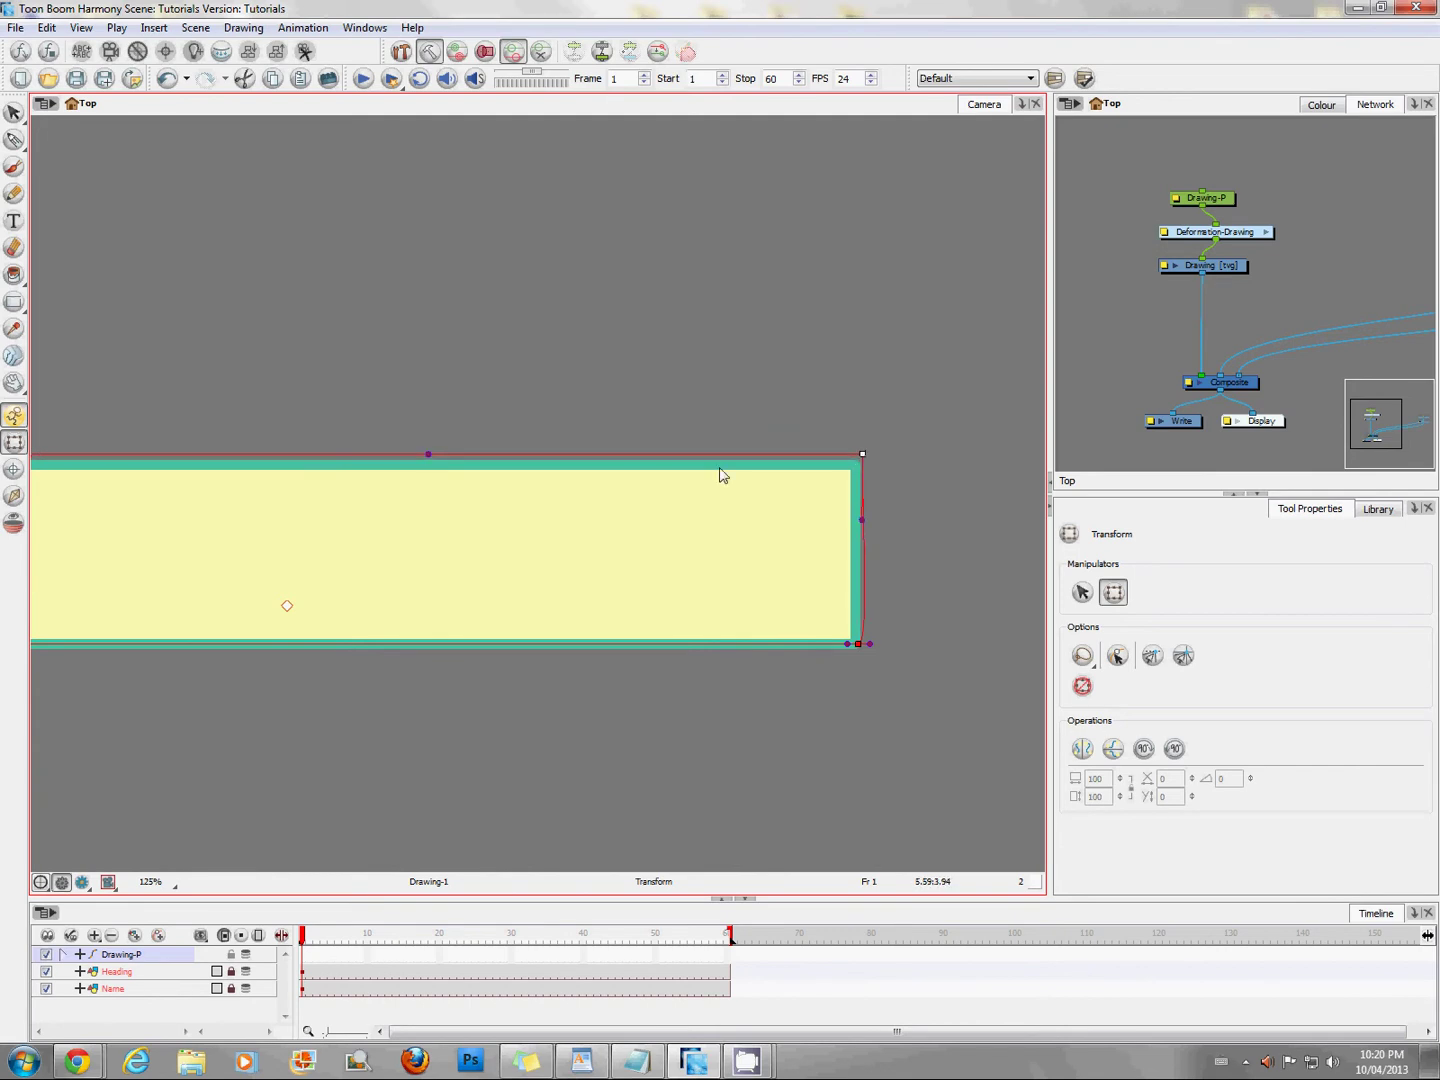
Adjust the upper-left corner's long handle so the envelope's top curve runs parallel to the rectangle's top edge.
key("1")
key("space")
left_click_drag(275, 463, 355, 460)
key("space")
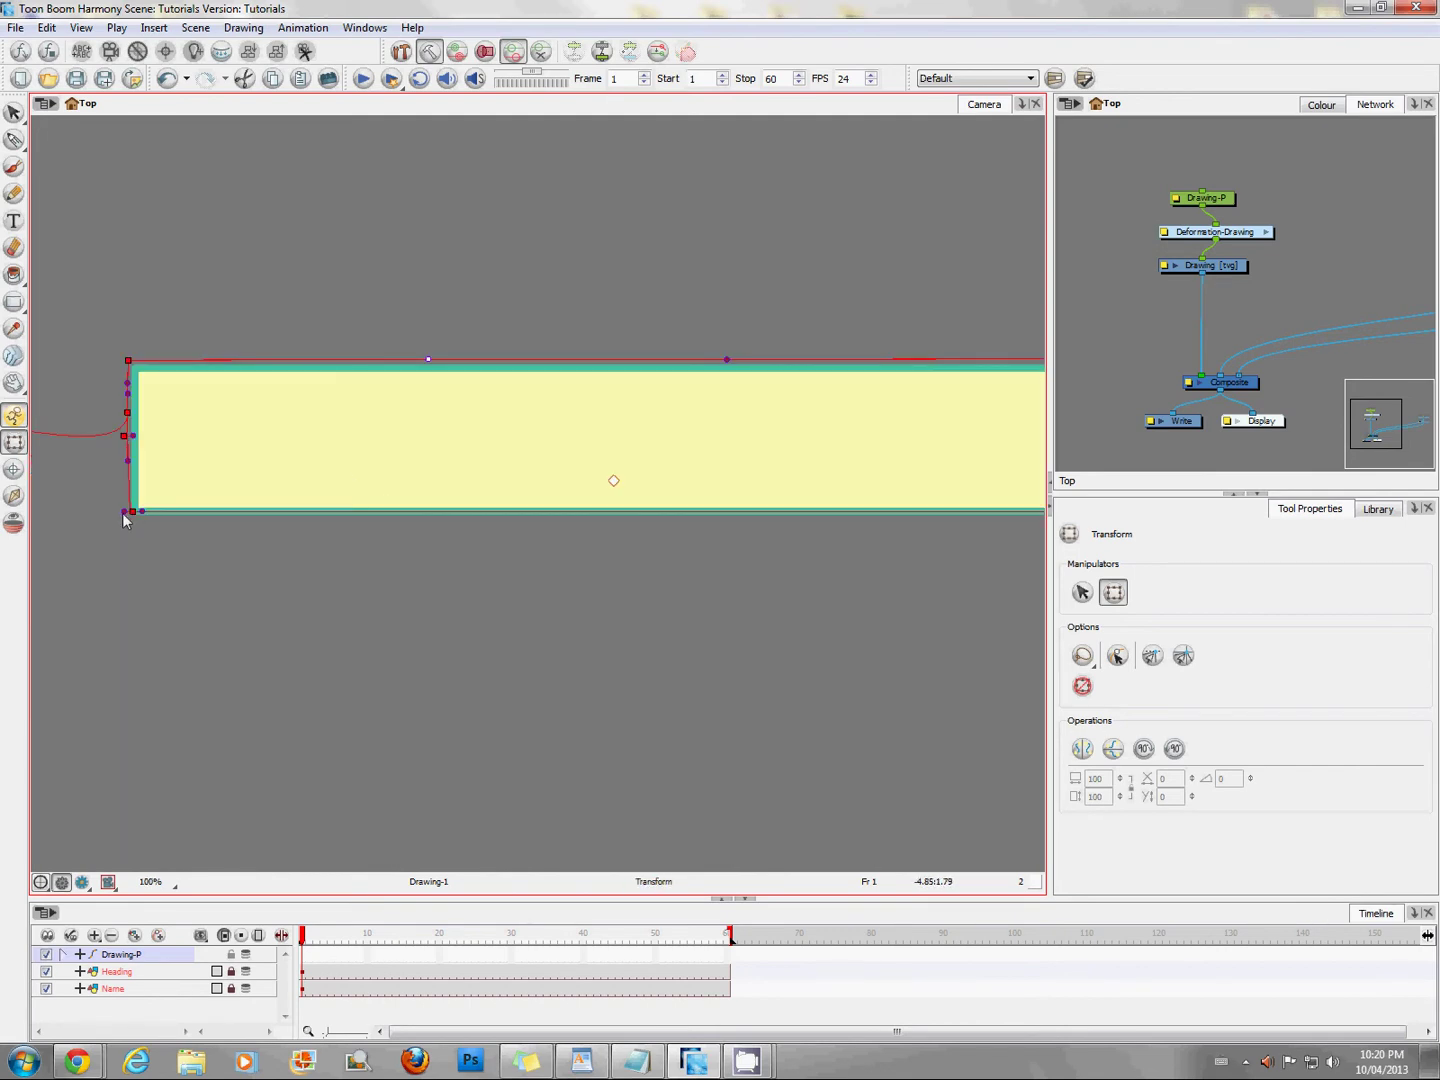
Place the lower-left envelope corner just outside the rectangle's outline.
key("2")
key("space")
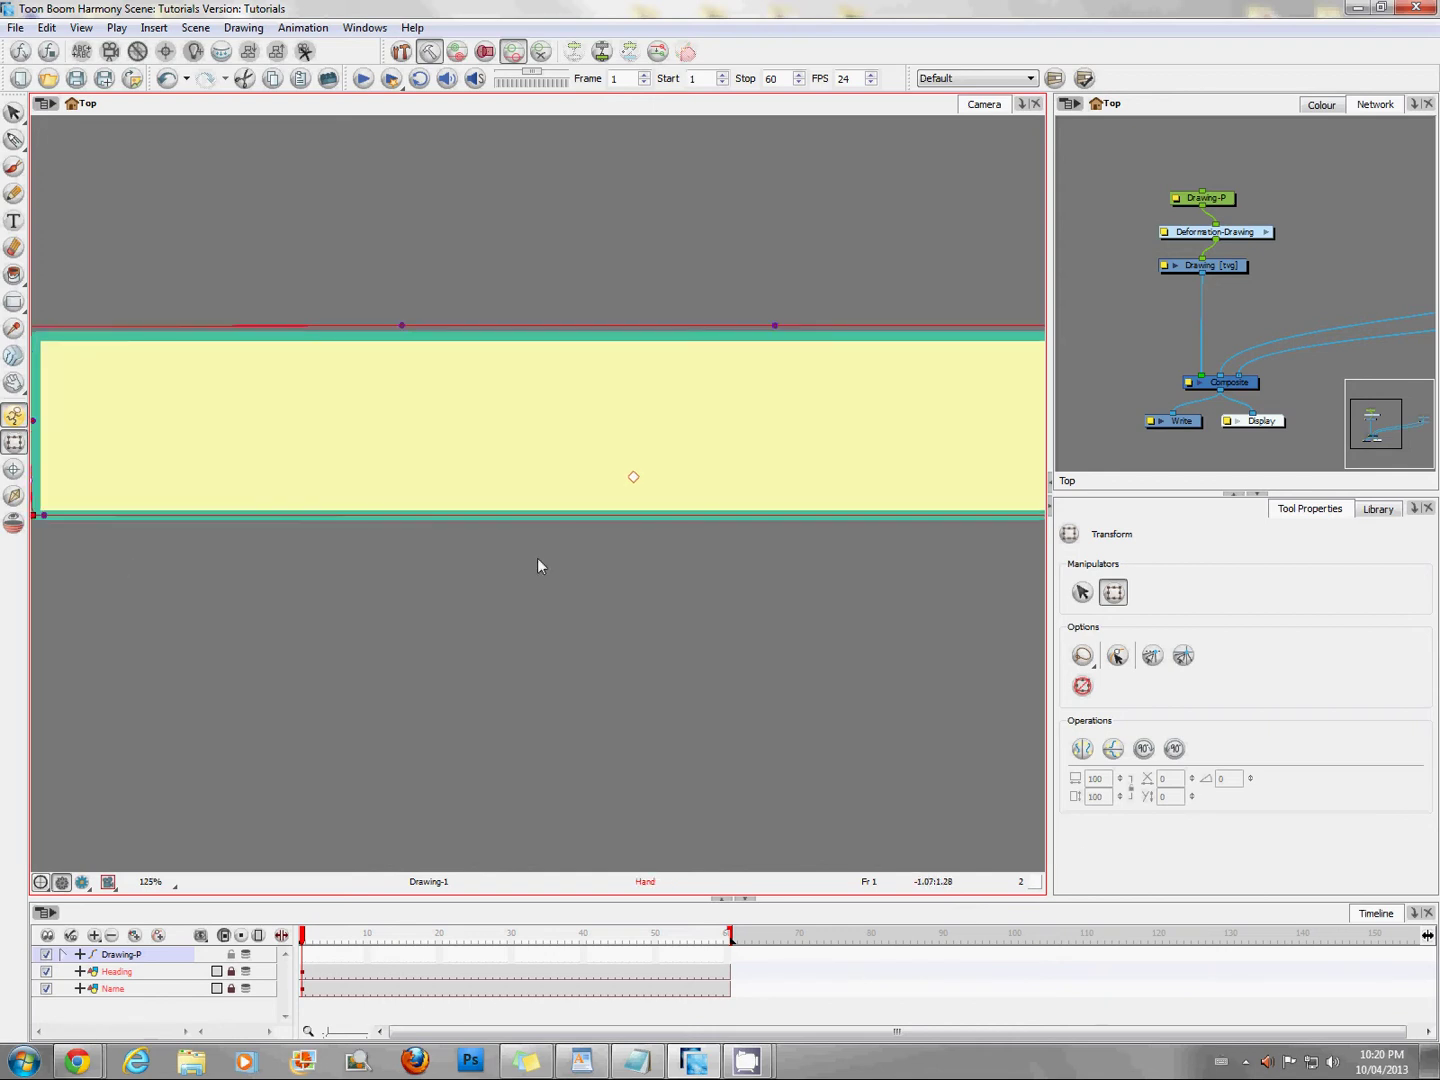
key("2")
key("2")
left_click_drag(536, 558, 629, 539)
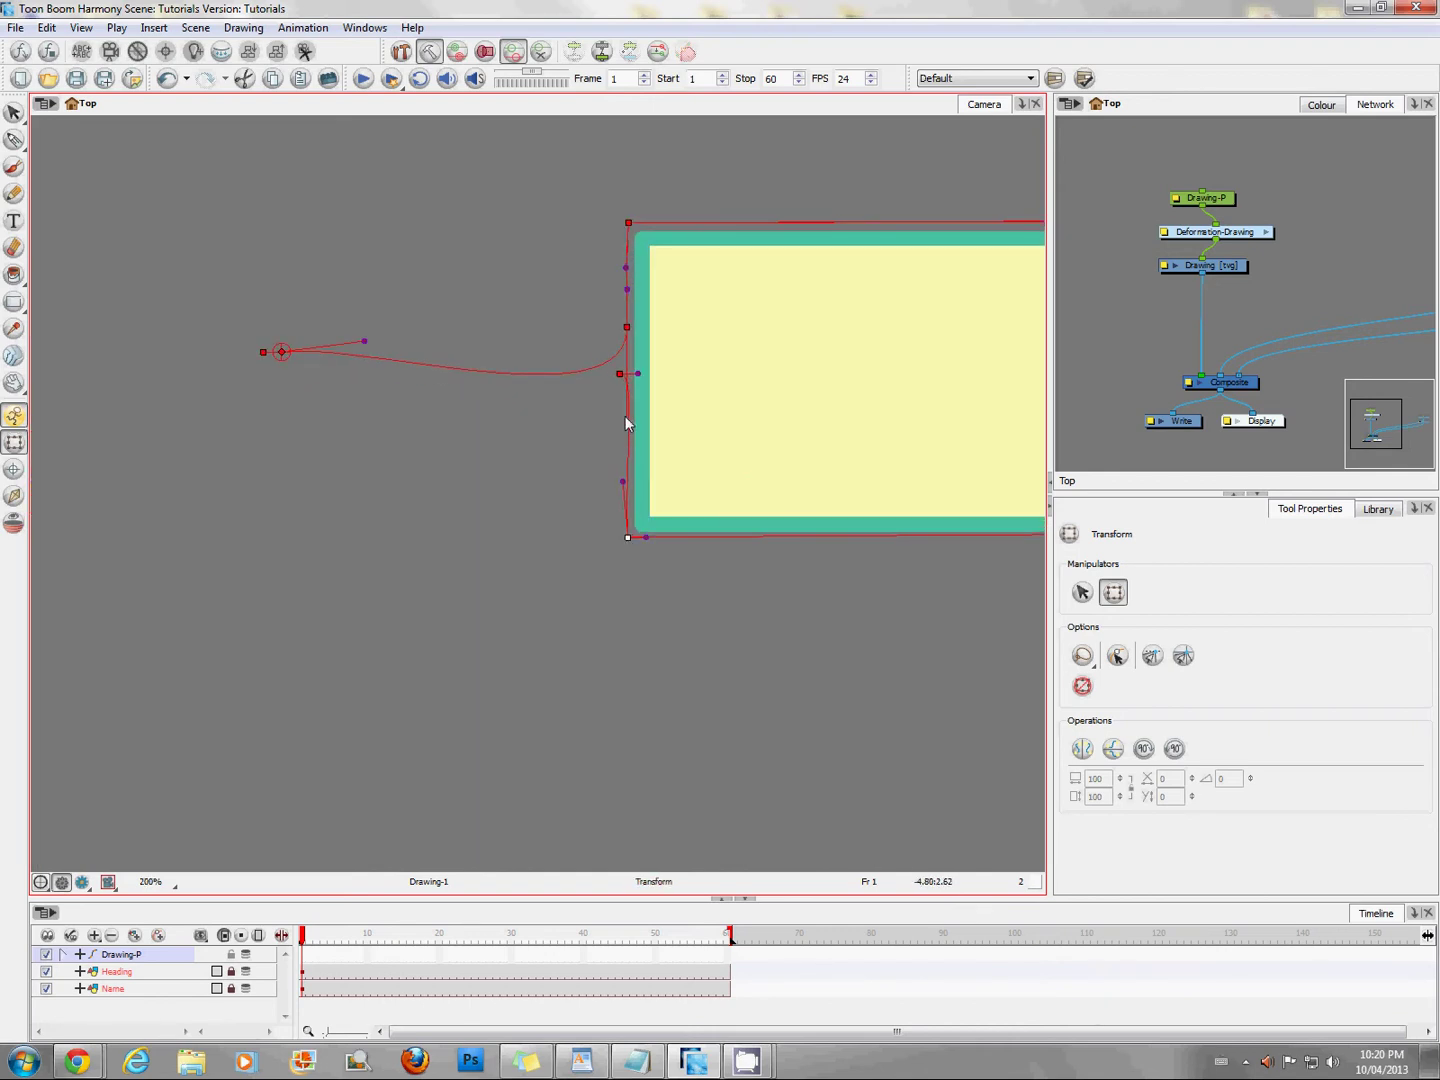
Align the envelope's start and end points and their handles along the rectangle's left edge.
left_click_drag(626, 425, 628, 345)
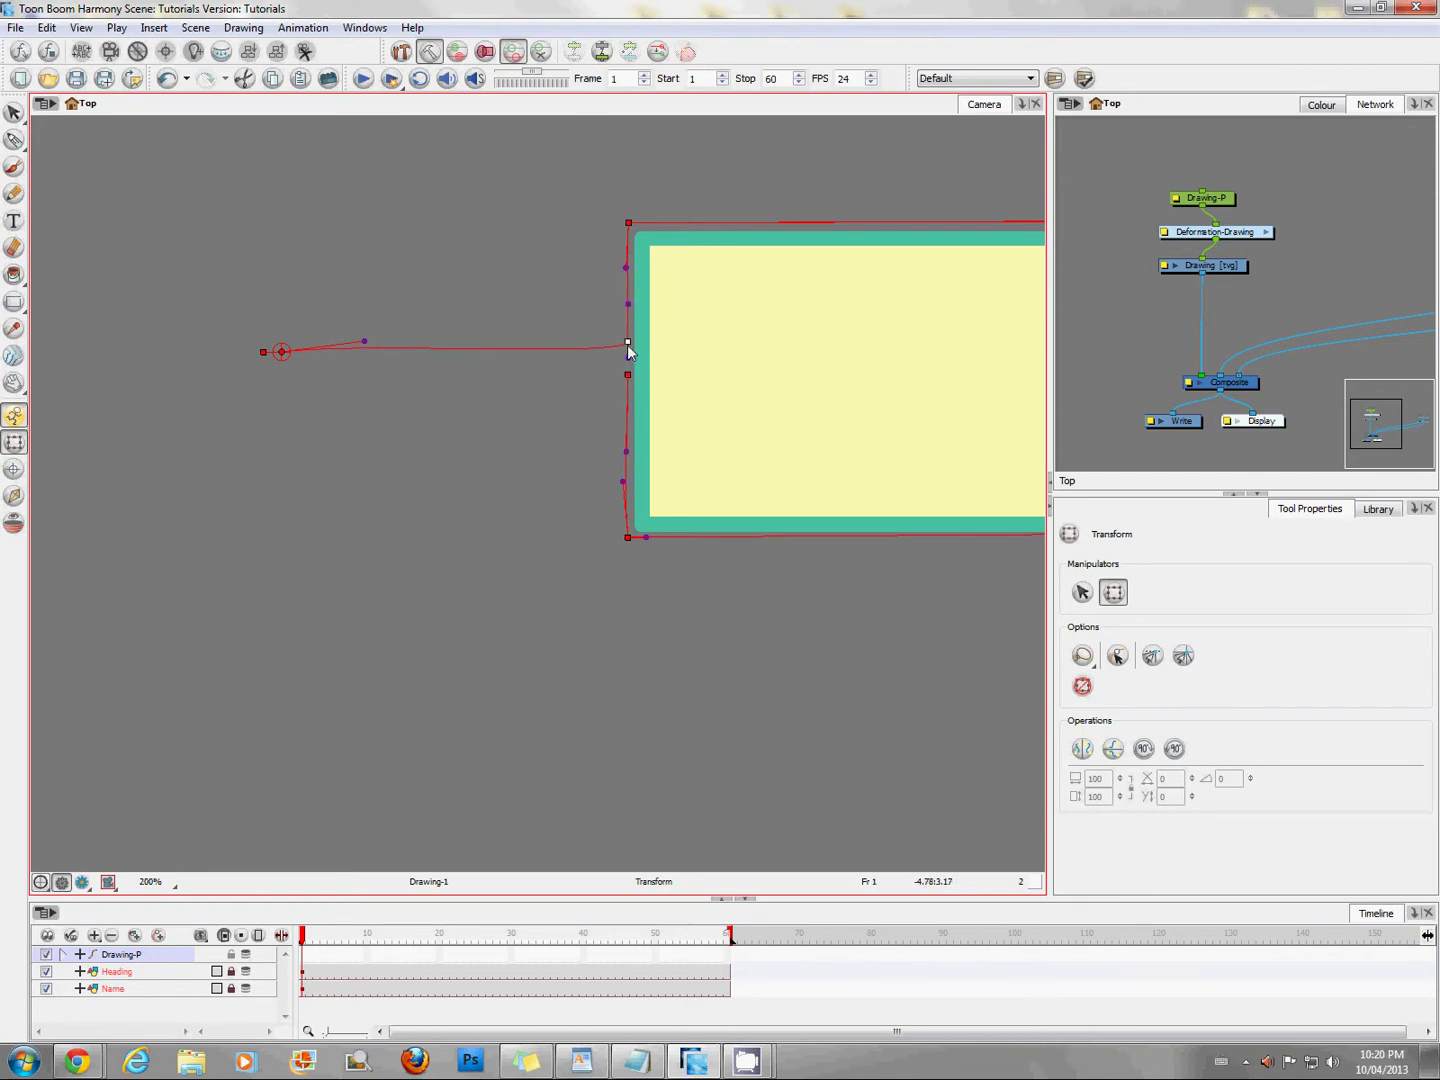
left_click(282, 353)
left_click(627, 375)
Align the lower-left corner's handles, one up the left edge and the other extended along the rectangle's bottom edge.
left_click_drag(627, 480, 284, 560)
key("1")
key("1")
key("1")
key("1")
key("1")
key("1")
key("1")
key("1")
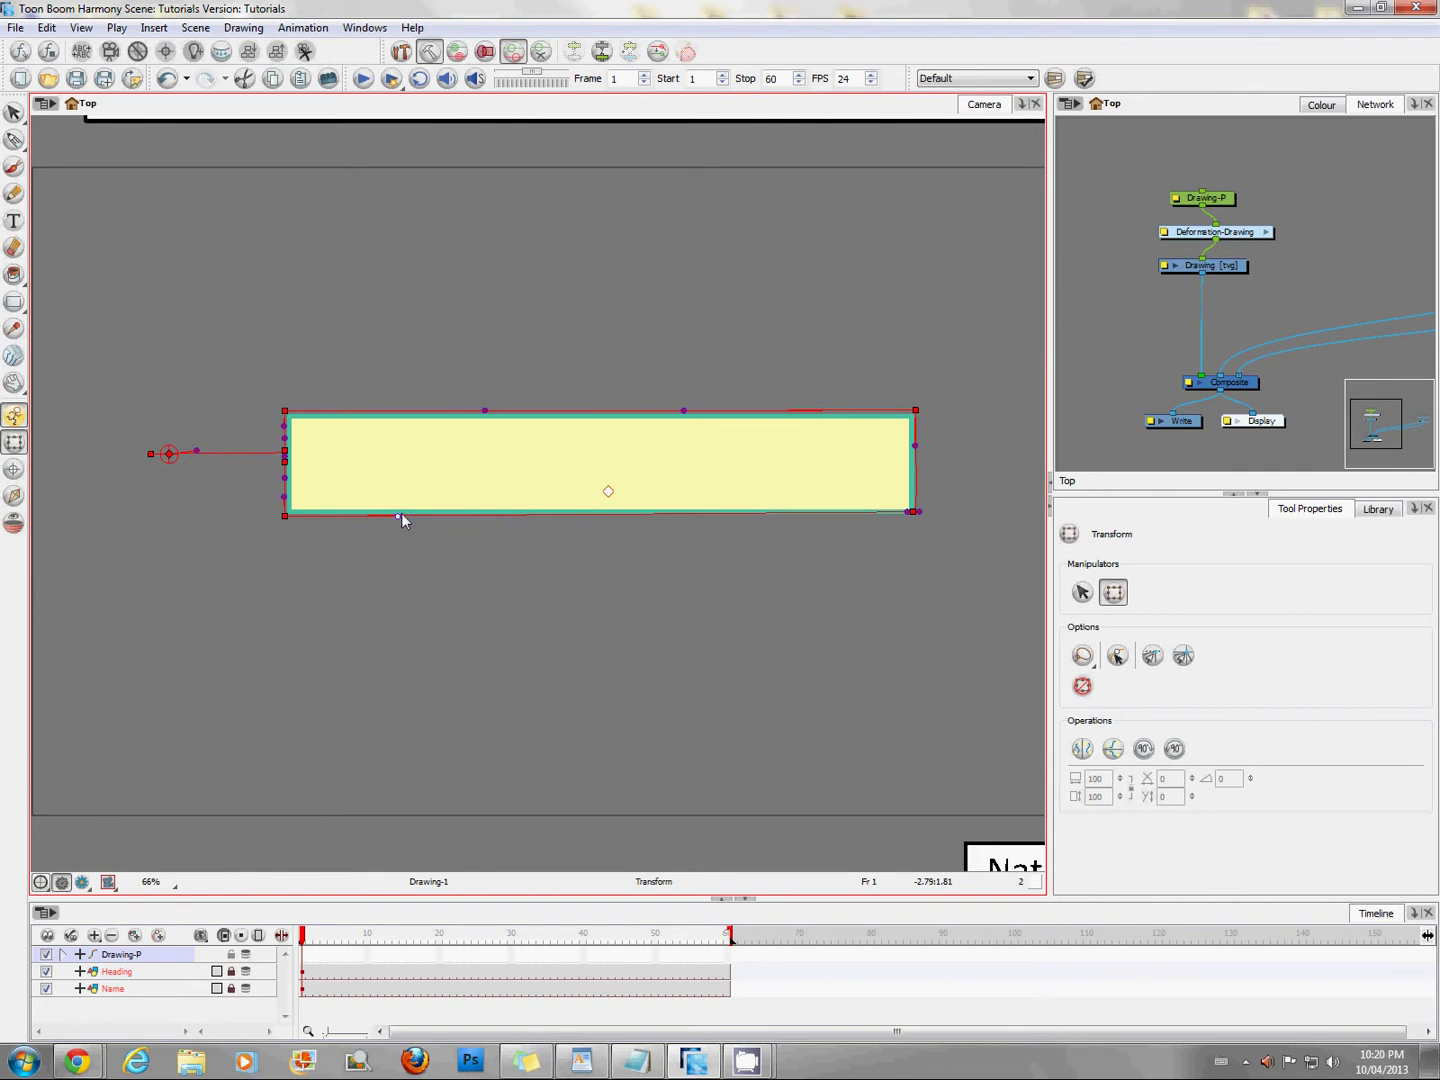
left_click_drag(400, 518, 477, 517)
Extend the lower-right corner's handles along the right and bottom edges and move the corner point just outside the outline.
left_click(915, 479)
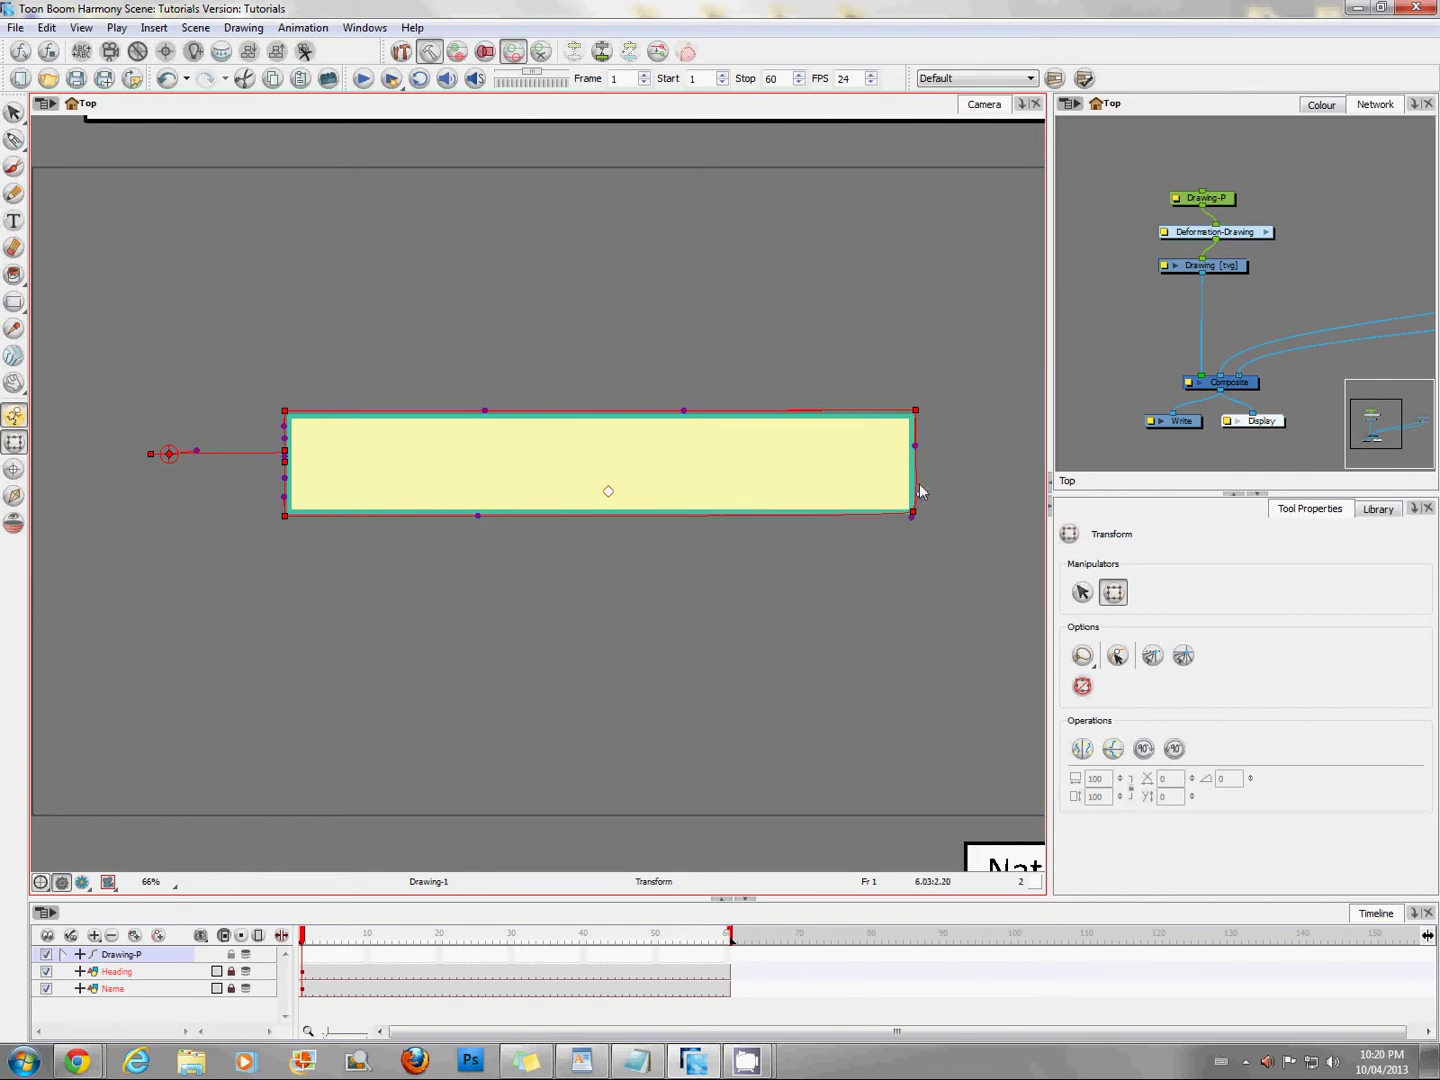
left_click_drag(909, 520, 625, 513)
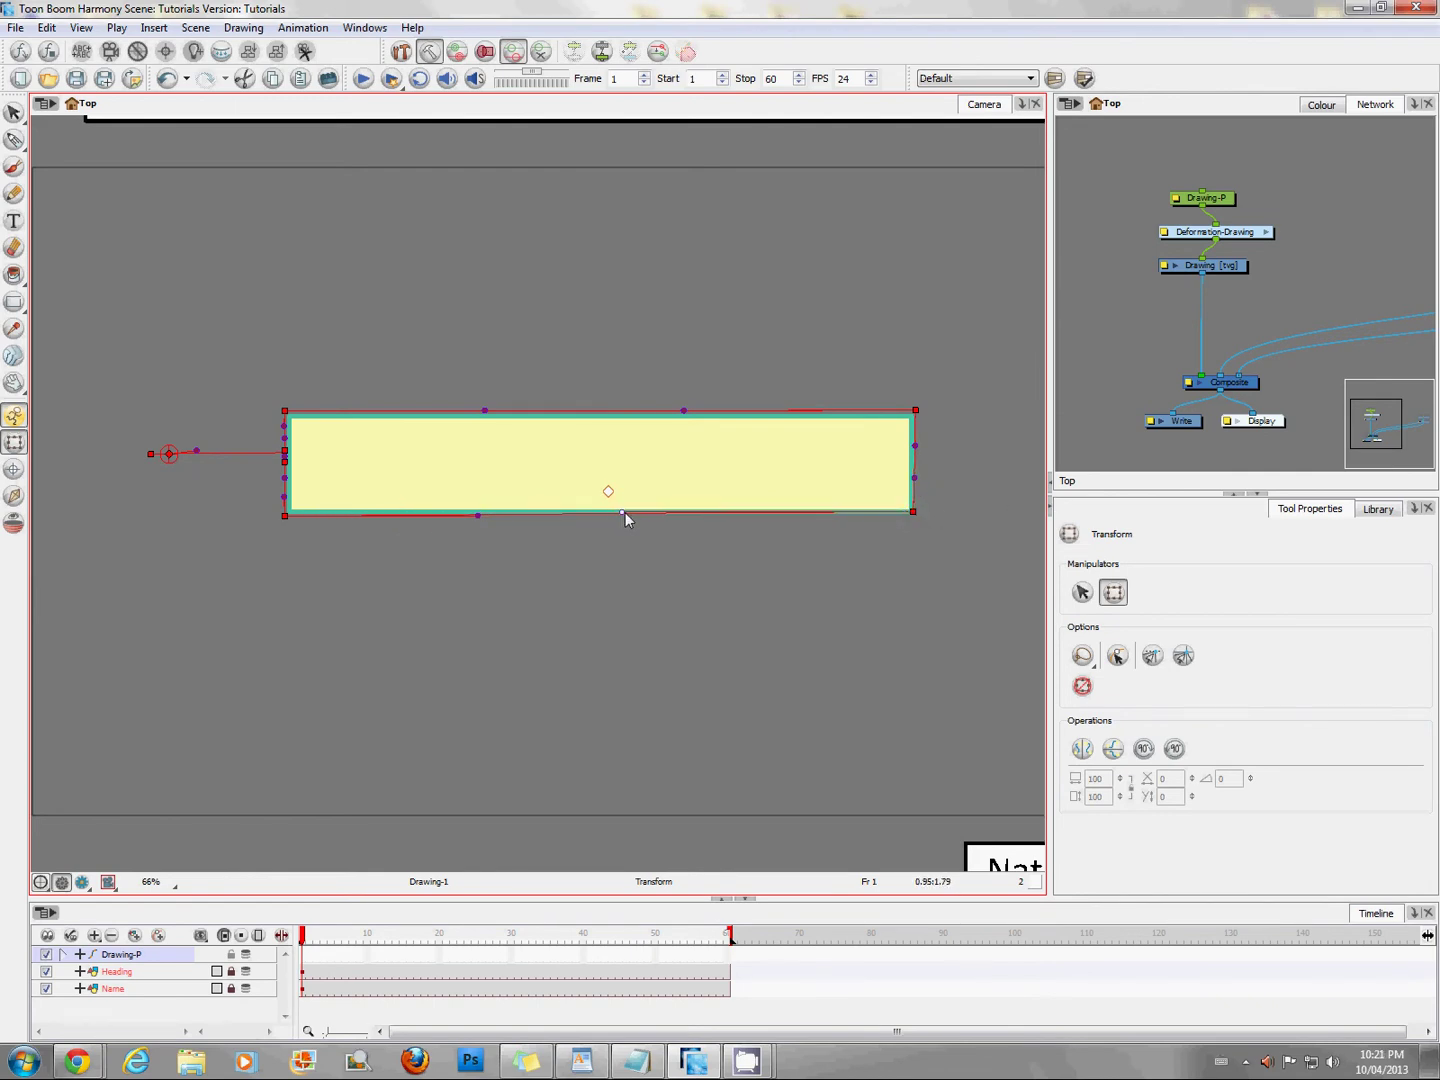
left_click(916, 514)
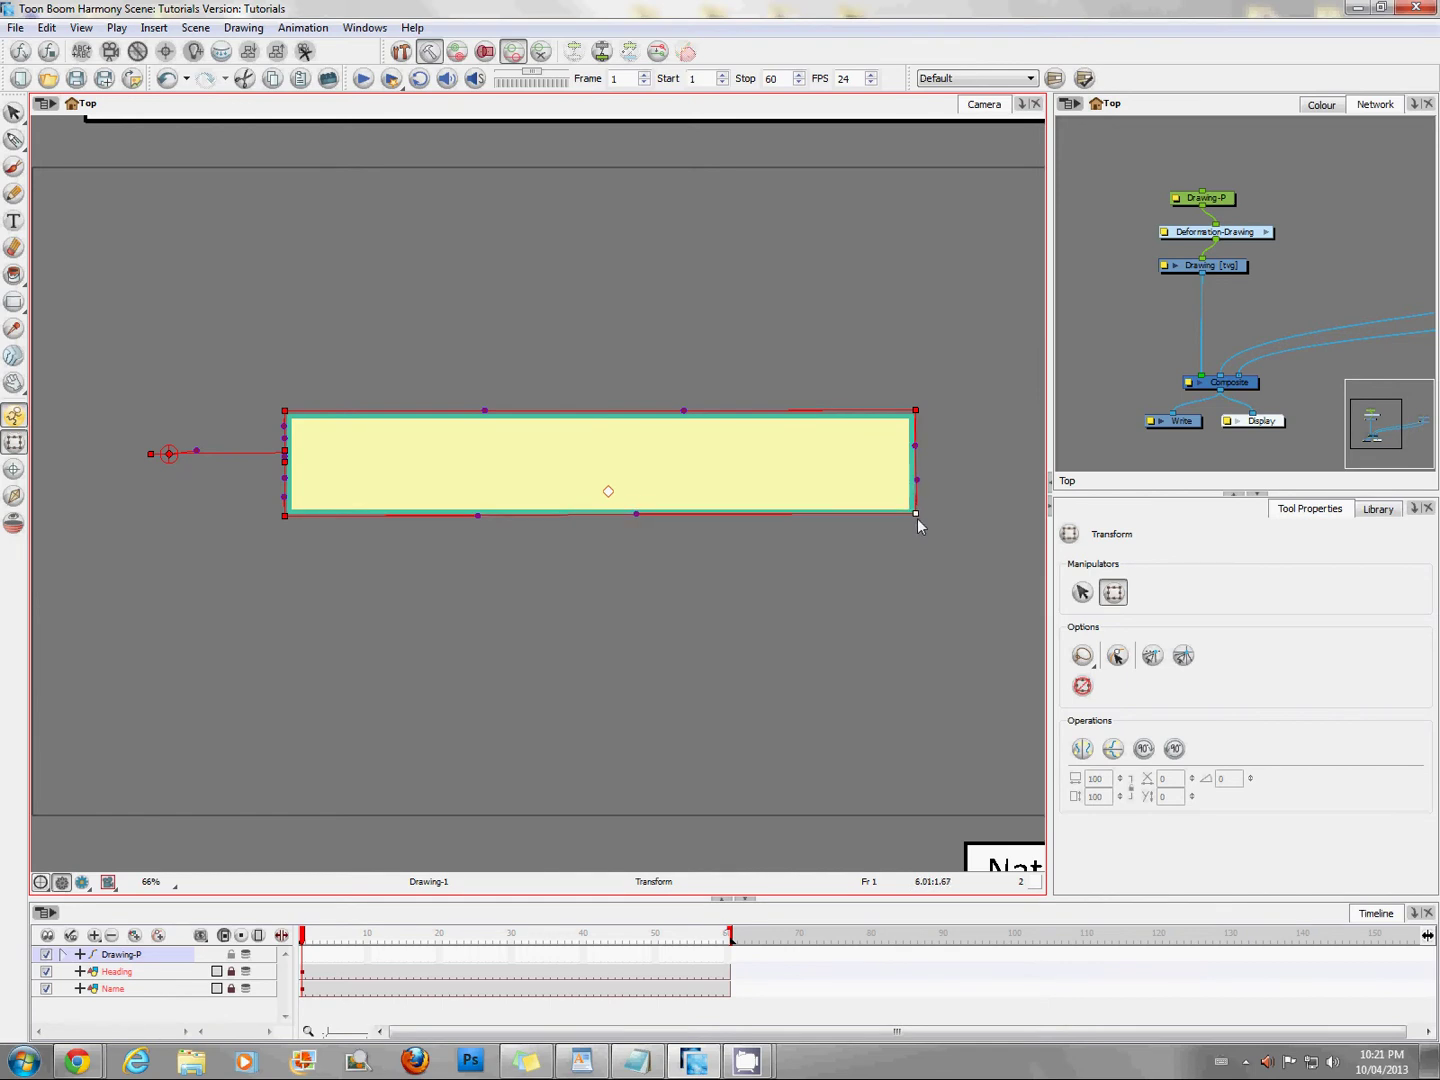
left_click(635, 513)
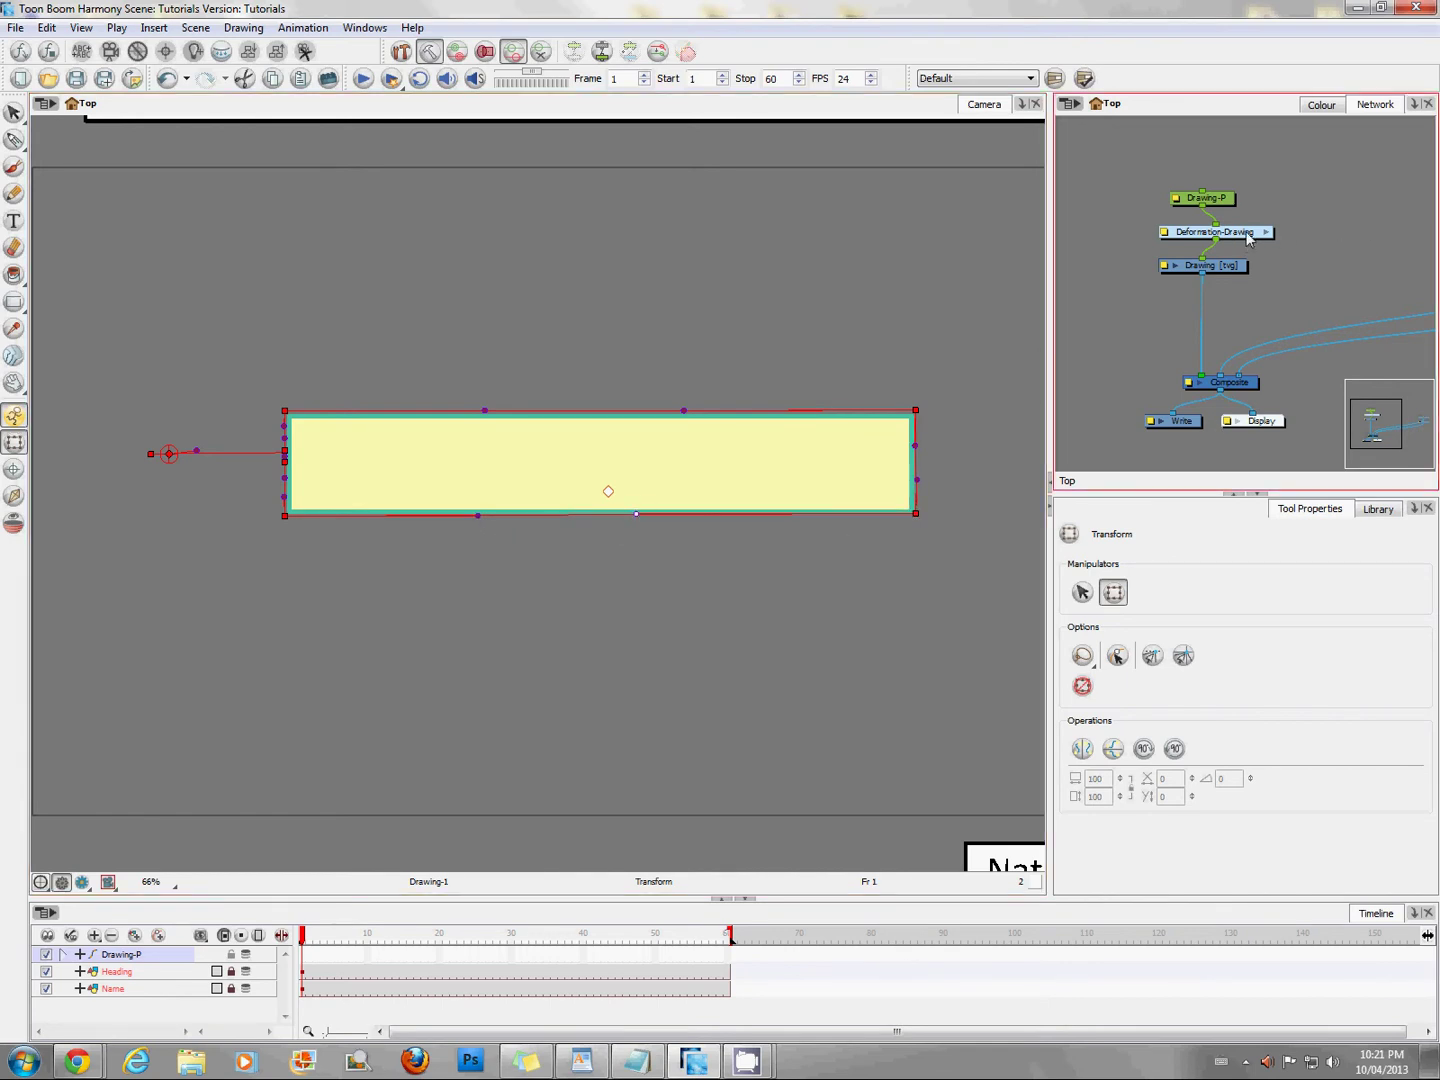
left_click(917, 517)
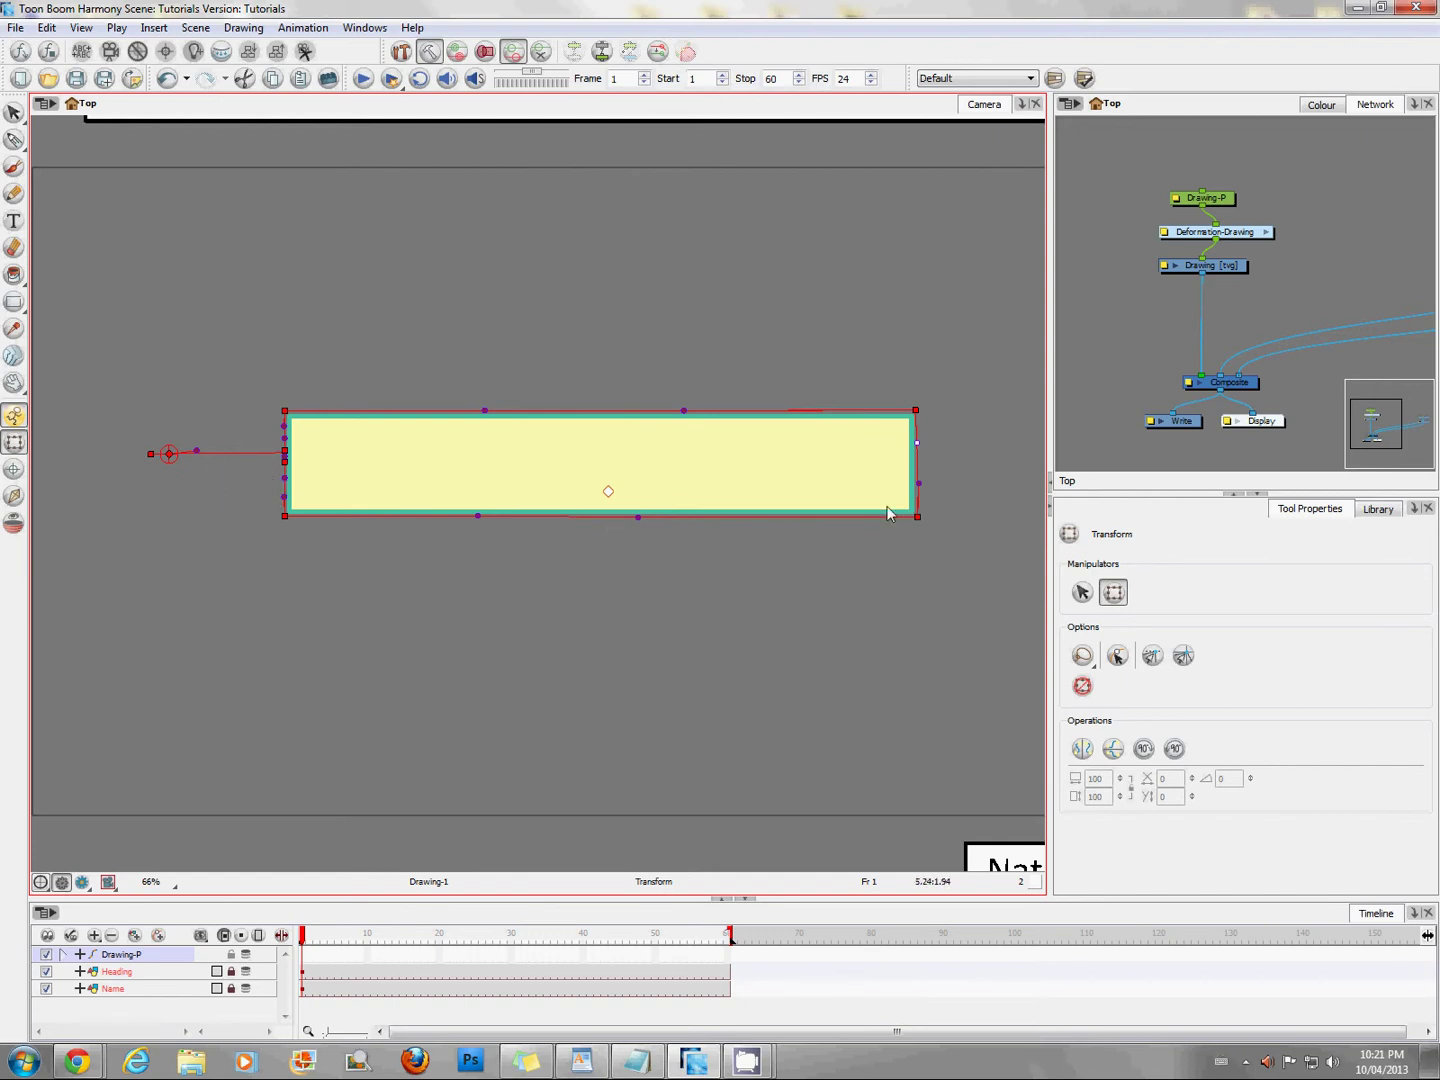
Leave the deformer setup mode and copy the resting position of the Deformation-Drawing chain to the current one.
left_click(430, 52)
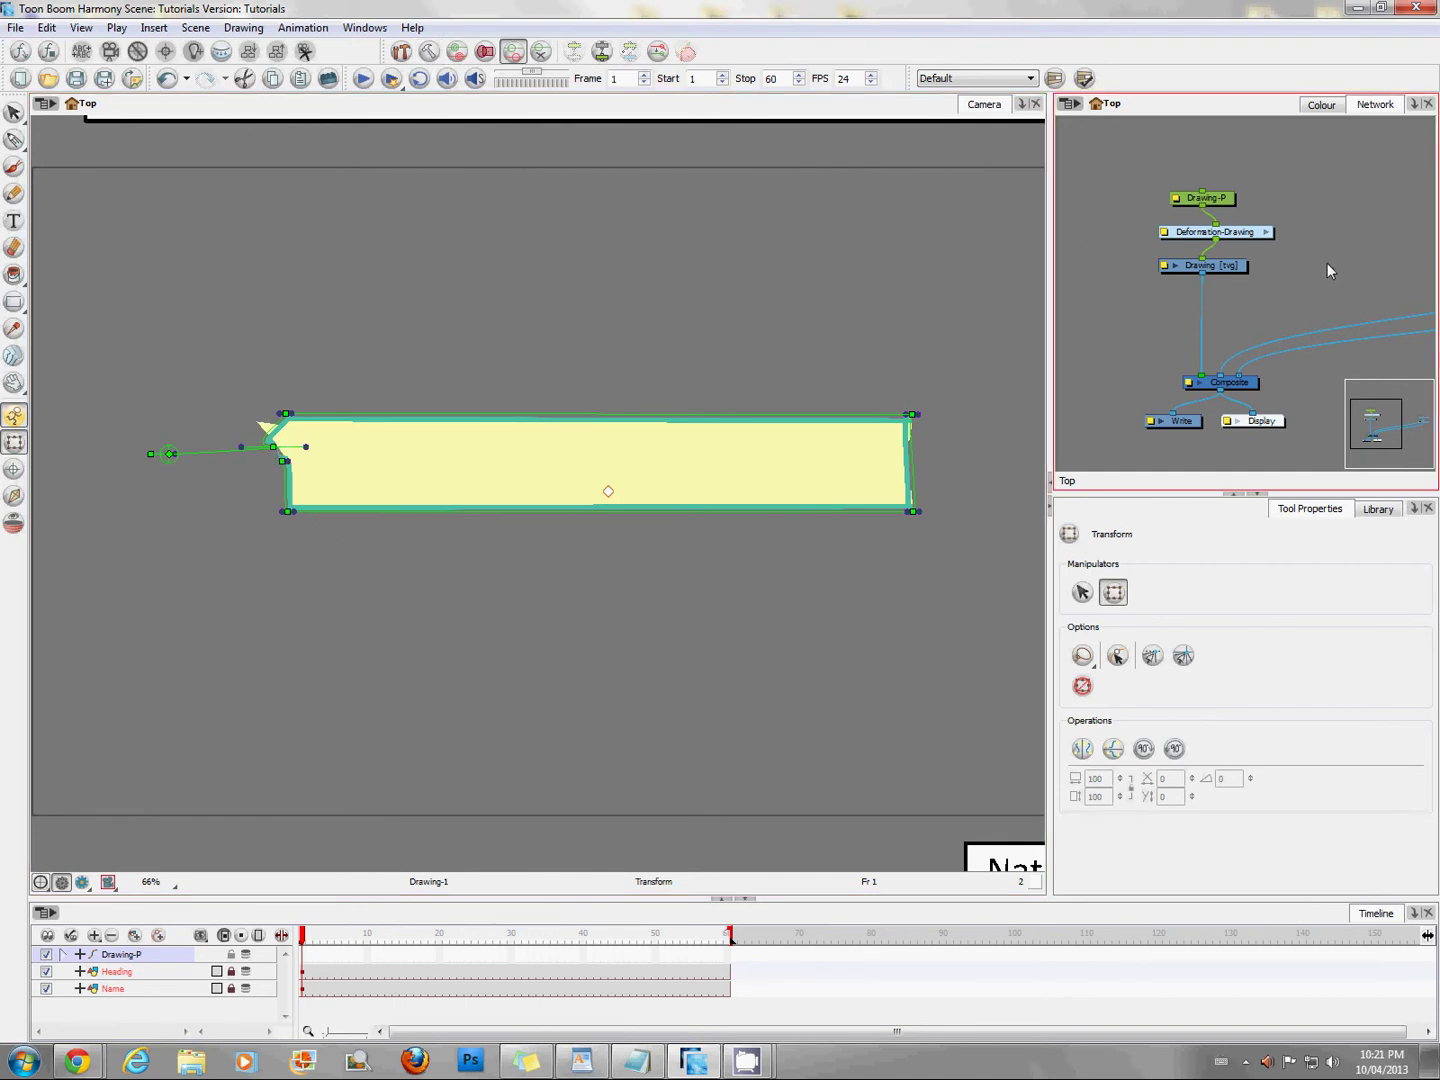
left_click_drag(1242, 239, 1229, 240)
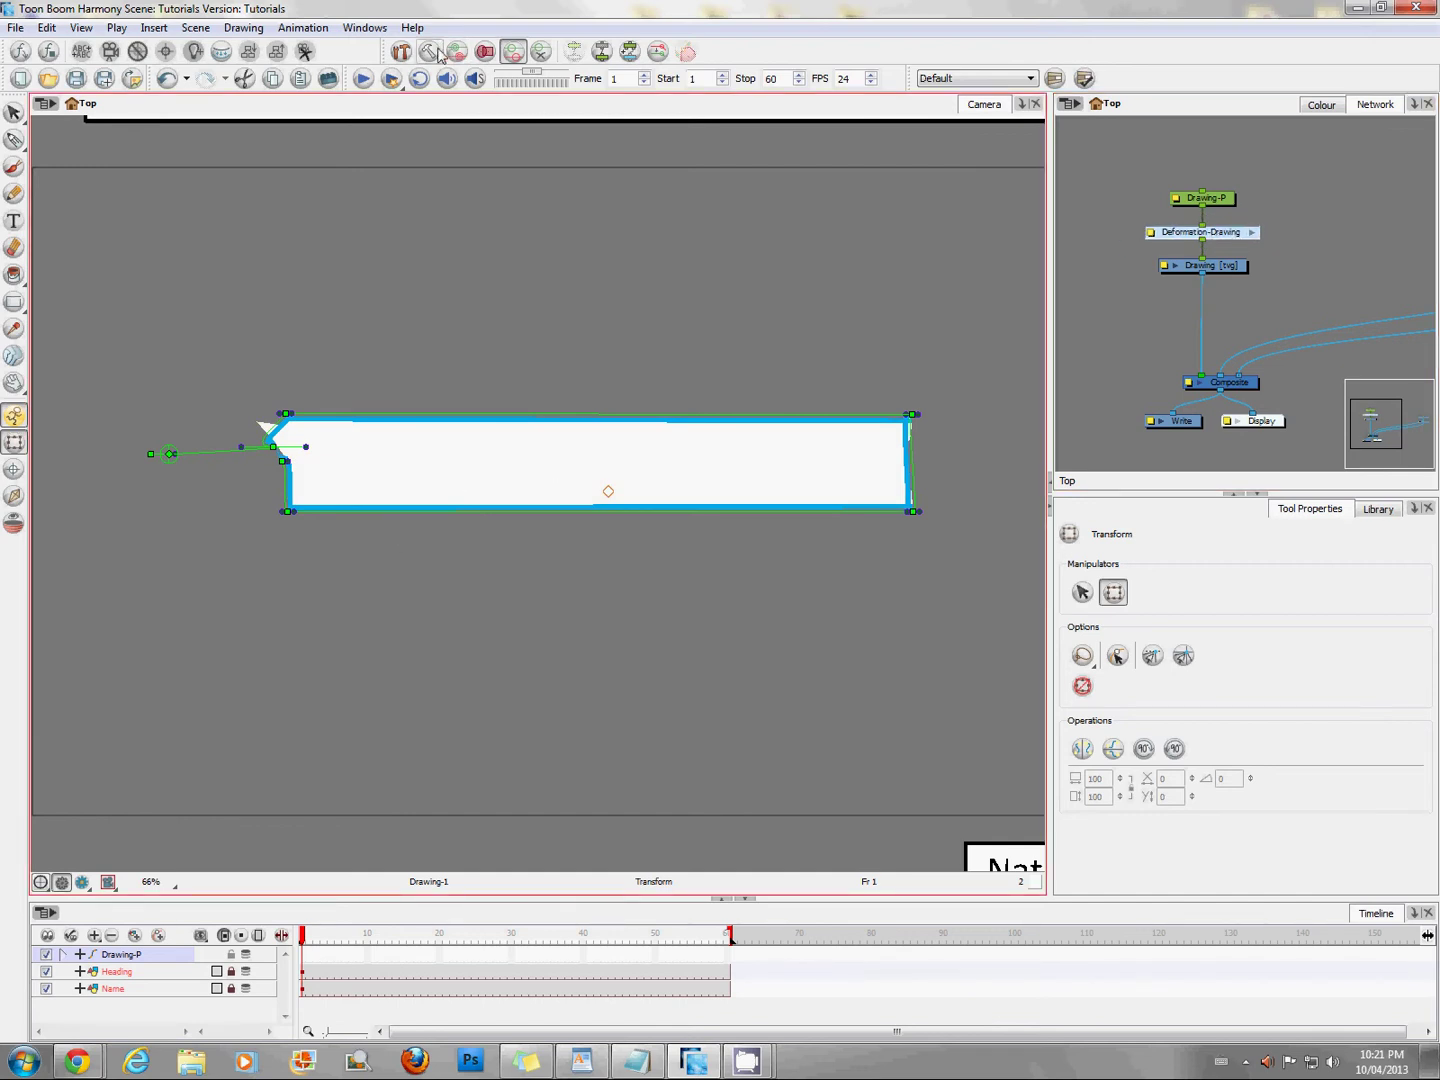
left_click(656, 52)
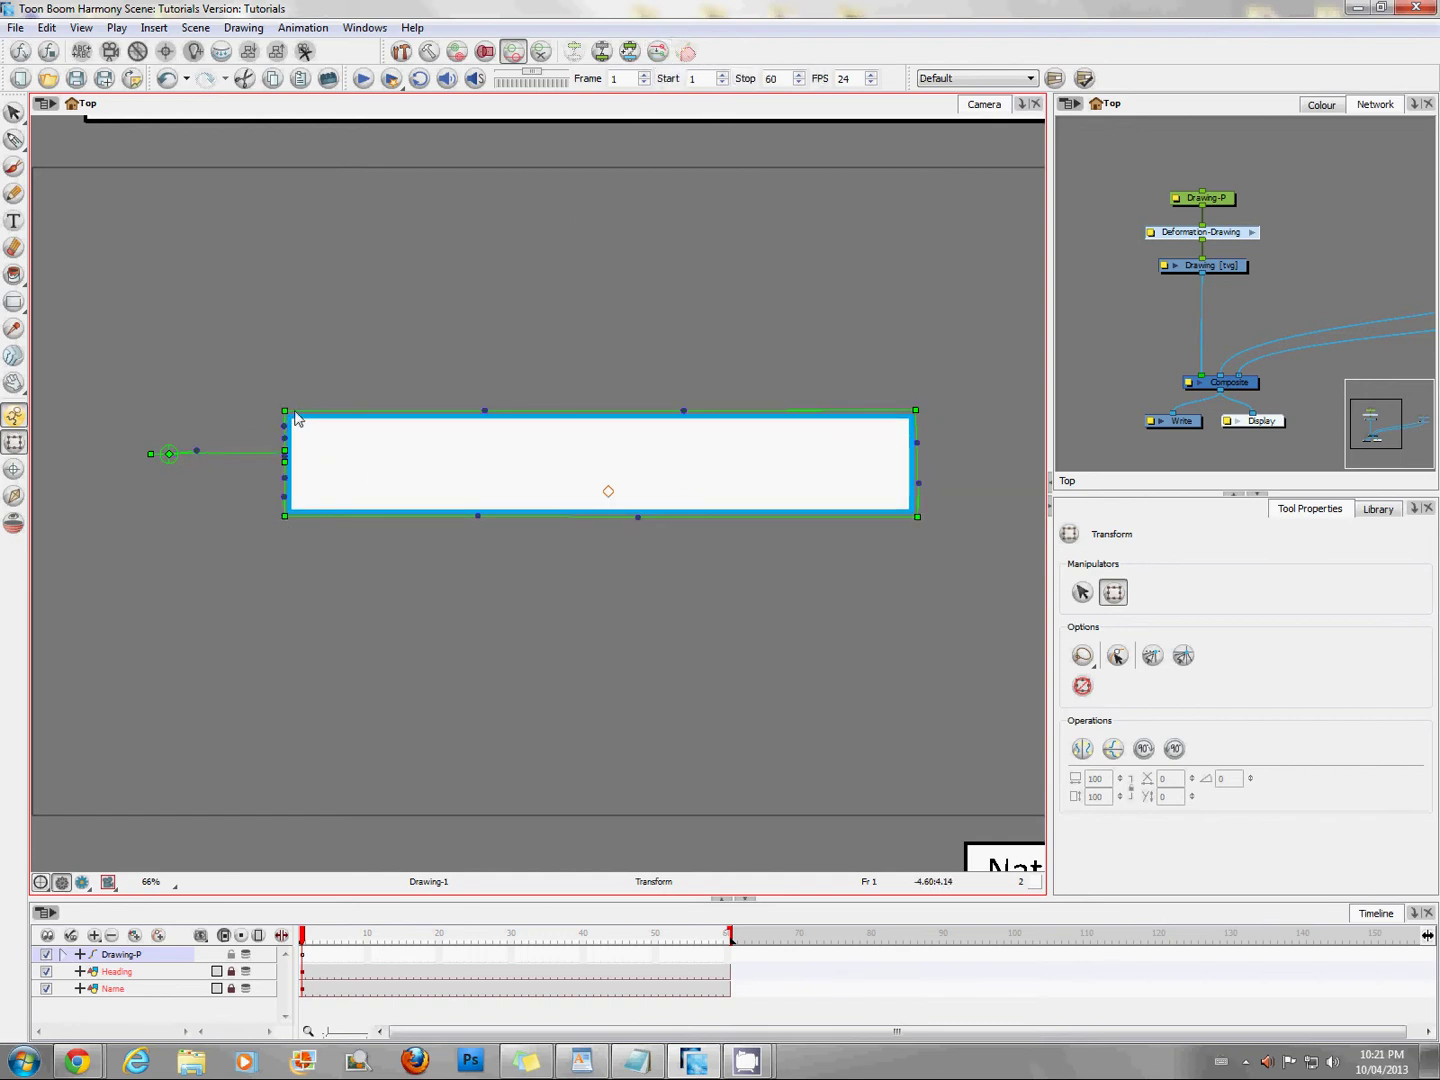
Test the envelope by bending the rectangle's top edge into a wave with its curve handles and nudging the bottom handle.
left_click_drag(485, 390, 485, 236)
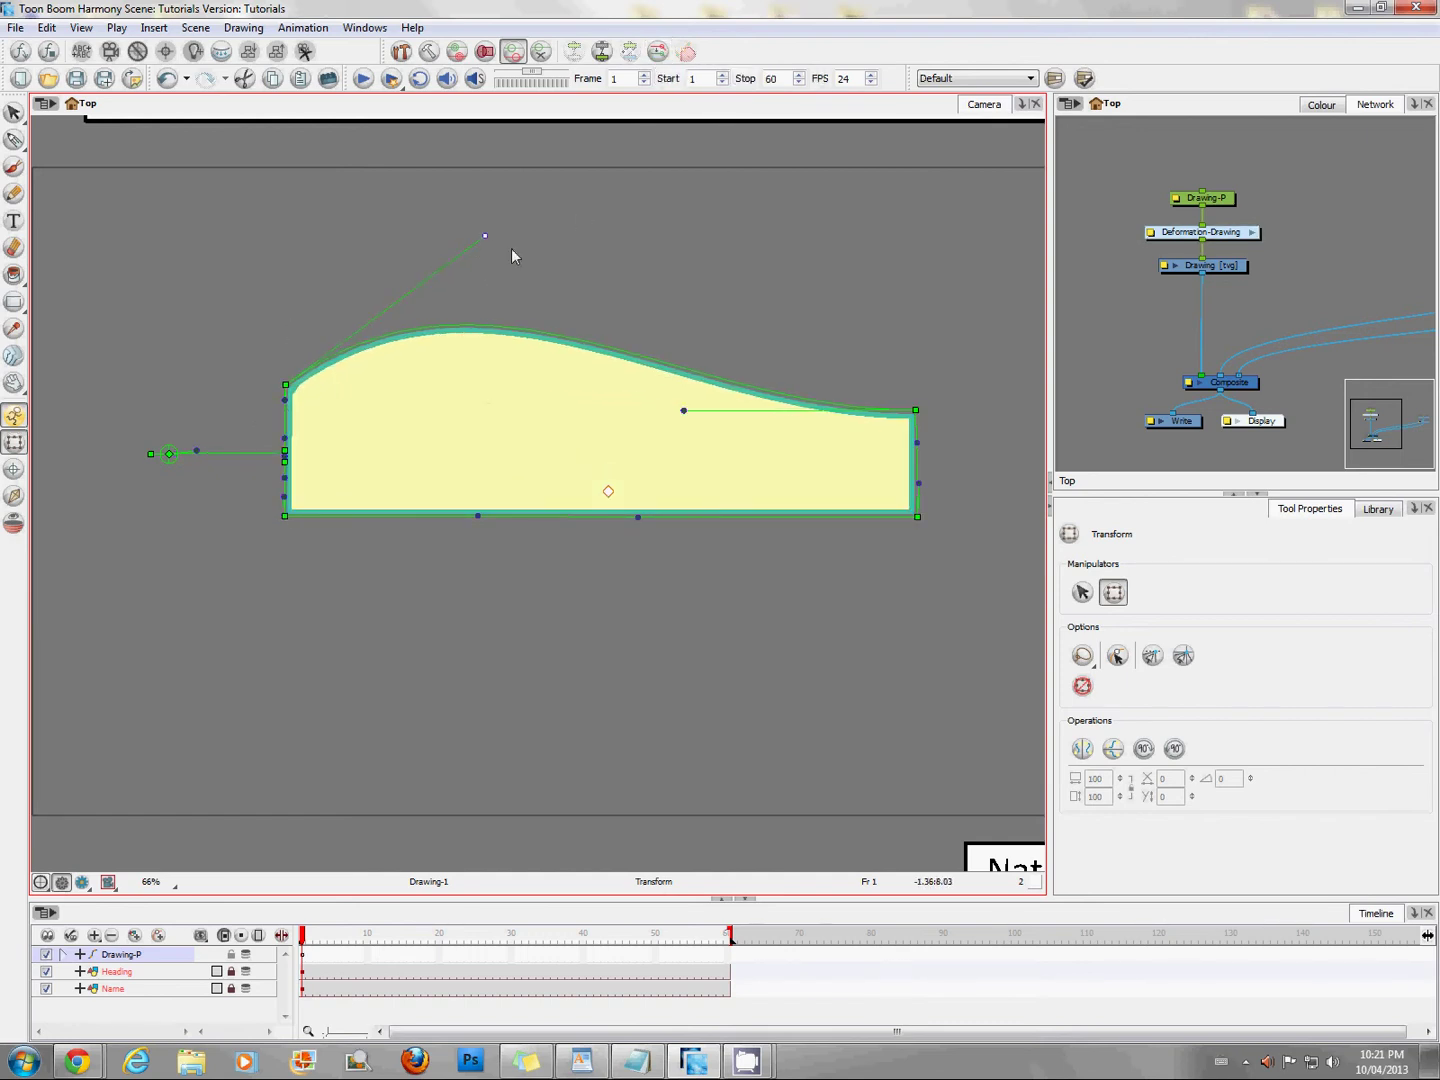
mouse_move(684, 411)
left_mouse_down()
mouse_move(489, 487)
mouse_move(466, 411)
mouse_move(497, 601)
mouse_move(531, 636)
mouse_move(521, 482)
mouse_move(312, 395)
mouse_move(312, 419)
mouse_move(265, 425)
mouse_move(473, 509)
left_mouse_up()
Delete the Deformation-Drawing node to show the undeformed rectangle, and restore it.
left_click(1240, 234)
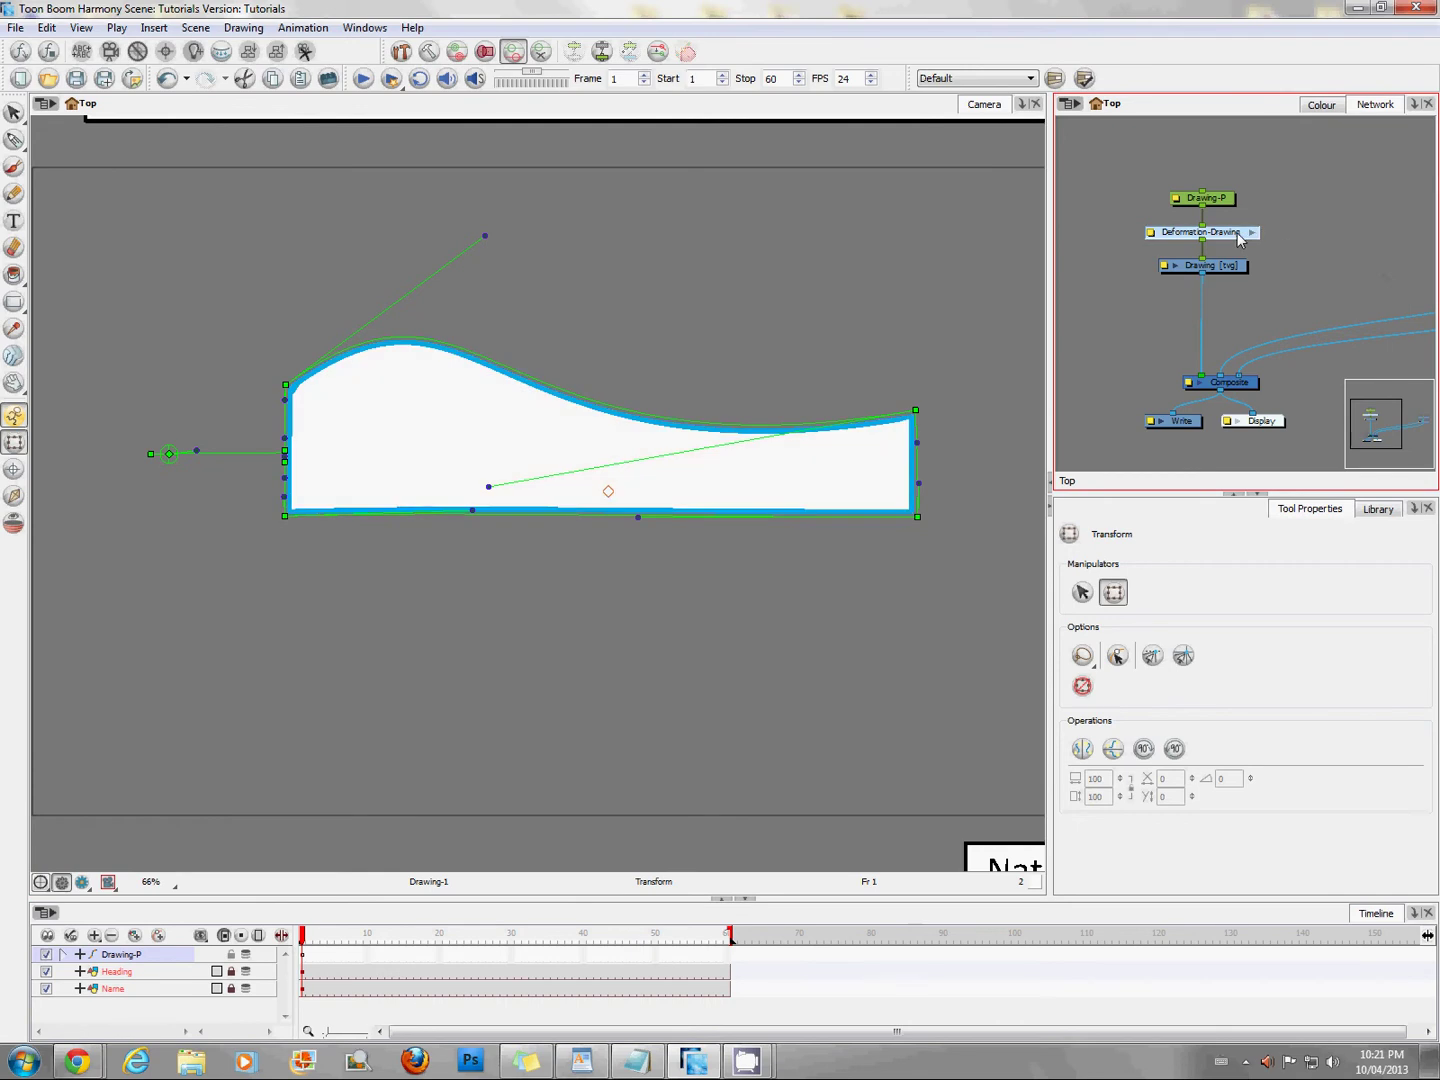
key("Delete")
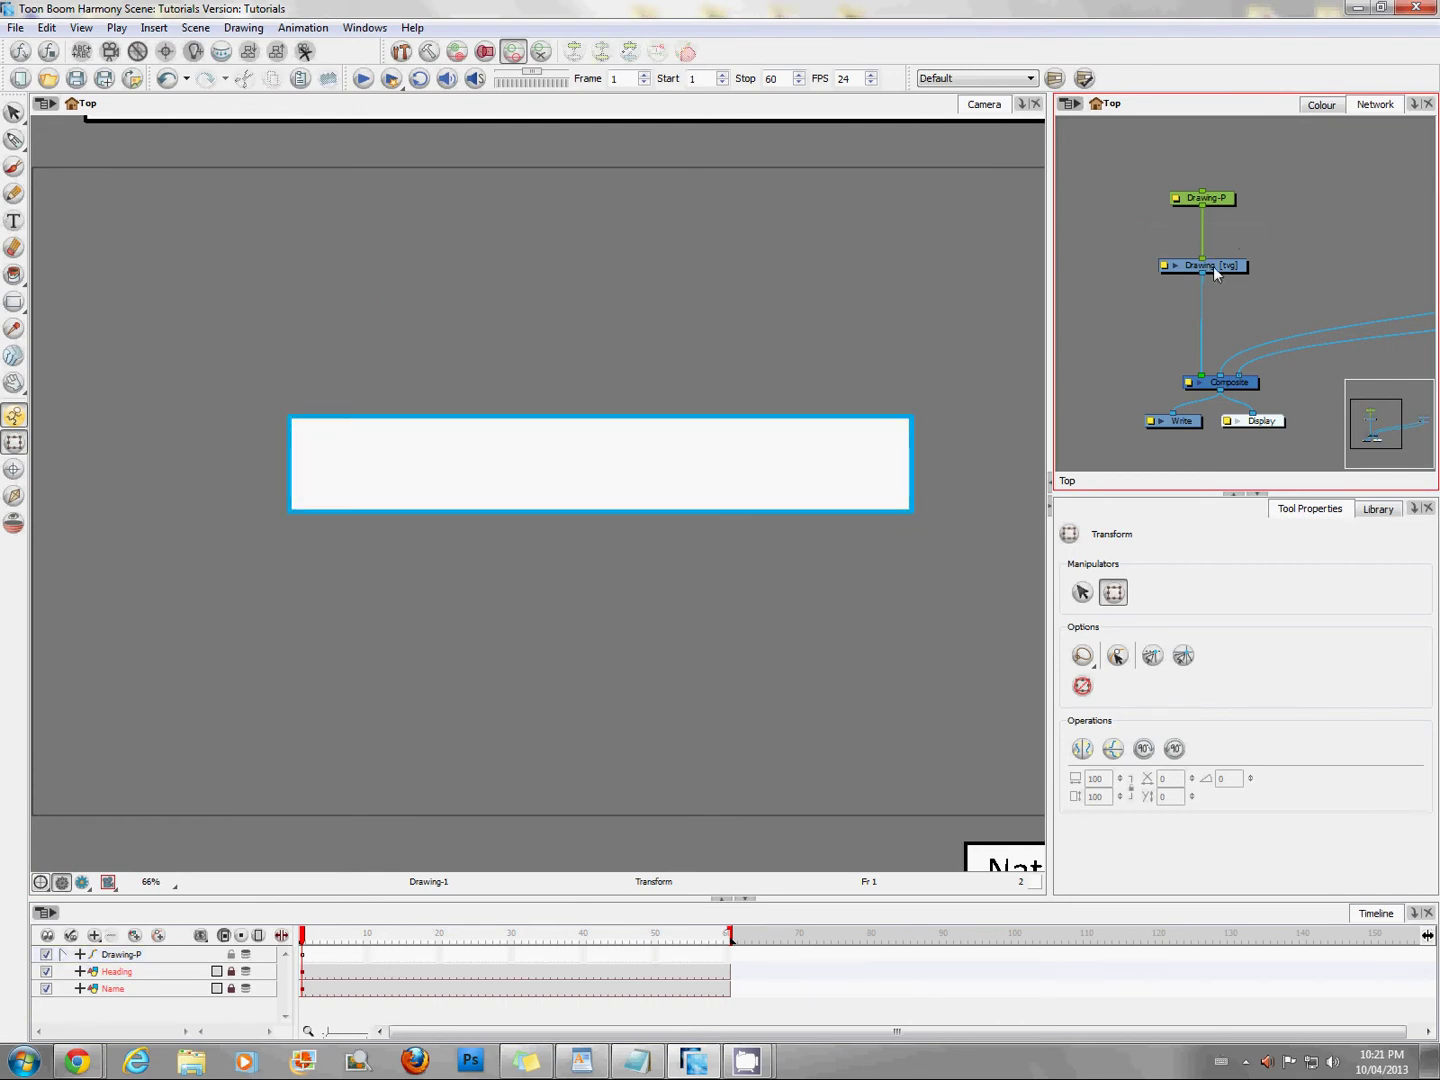
left_click(1214, 267)
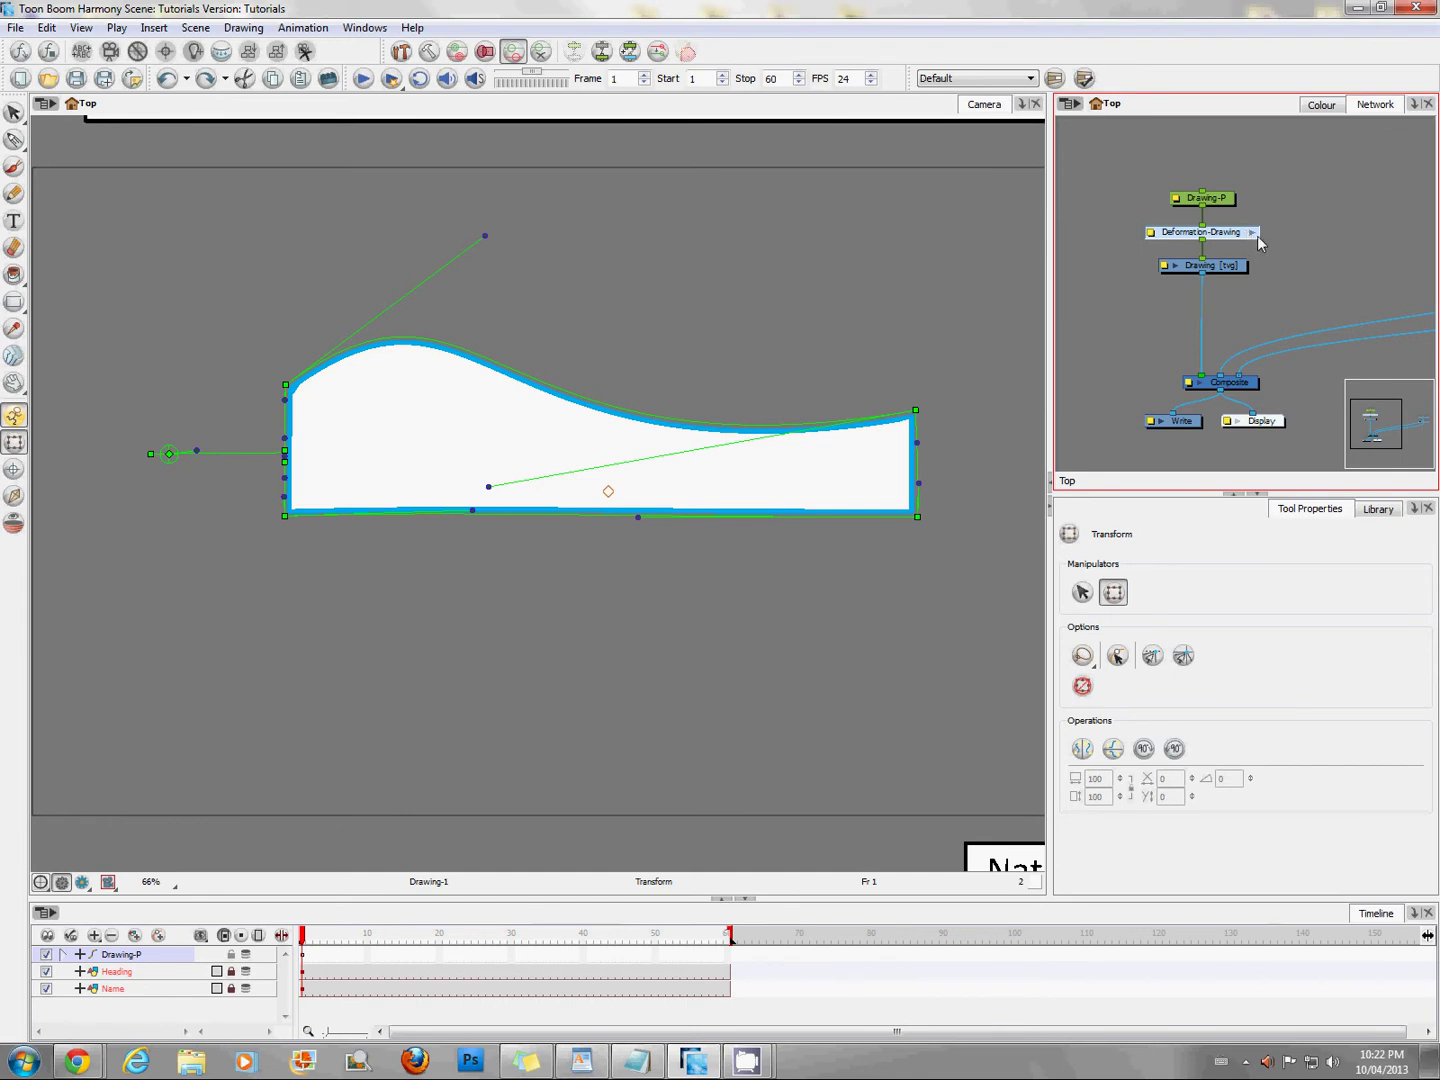
Open the Deformation-Drawing group to examine the deformation chain nested inside it, and return to the top-level network.
left_click(1251, 233)
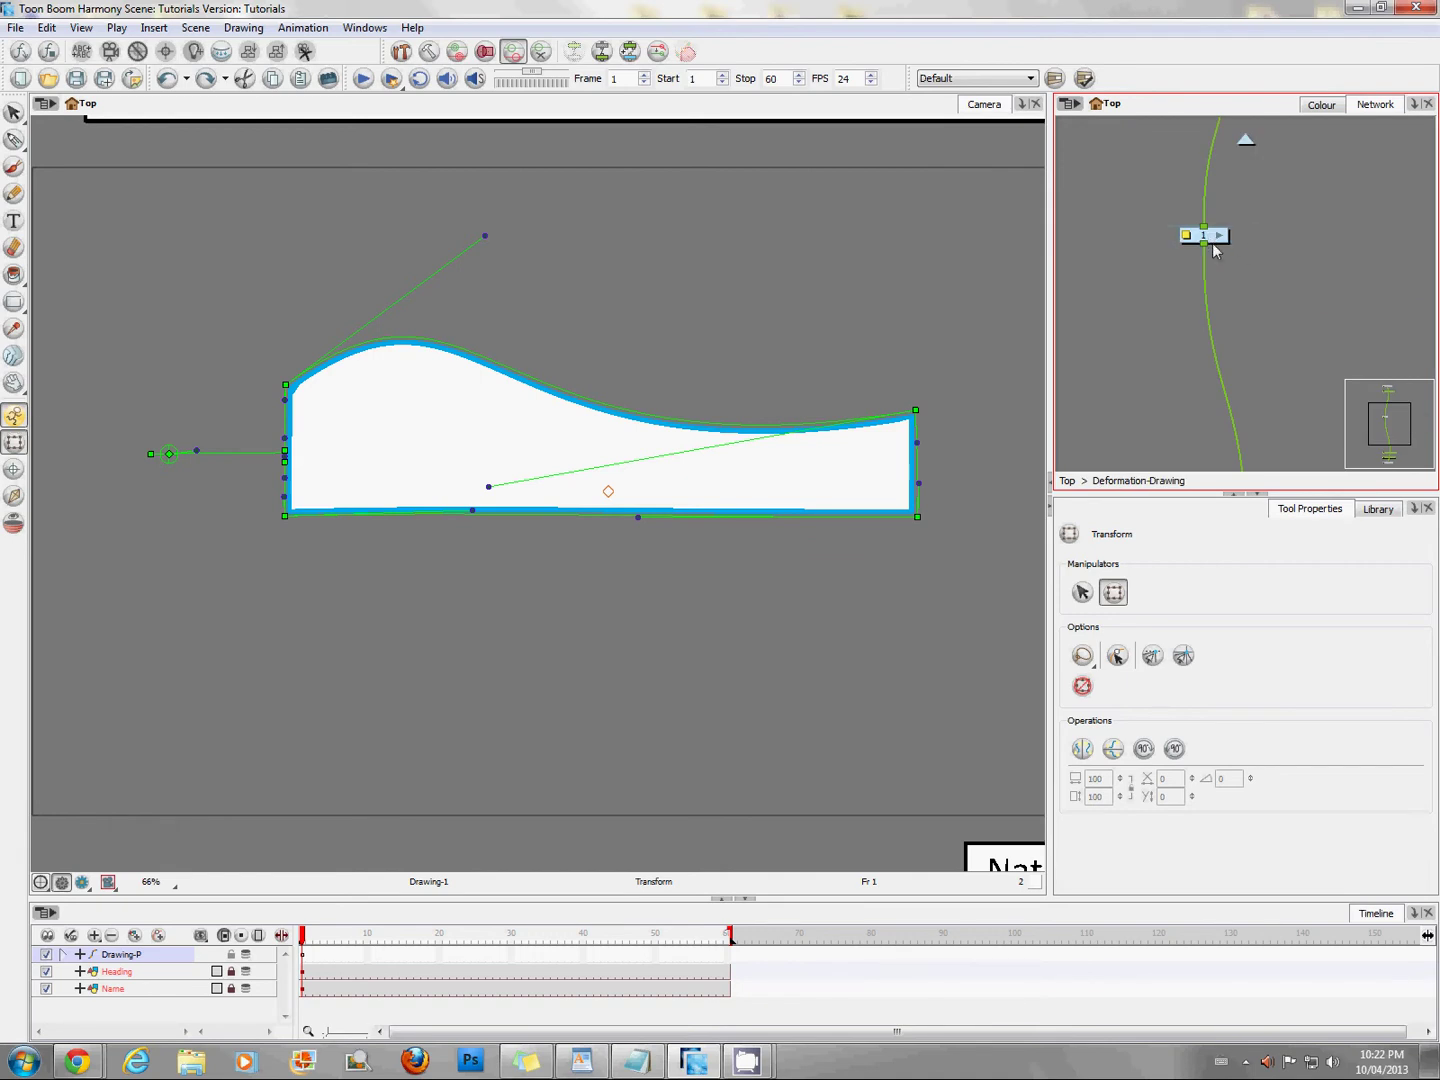
left_click(1212, 243)
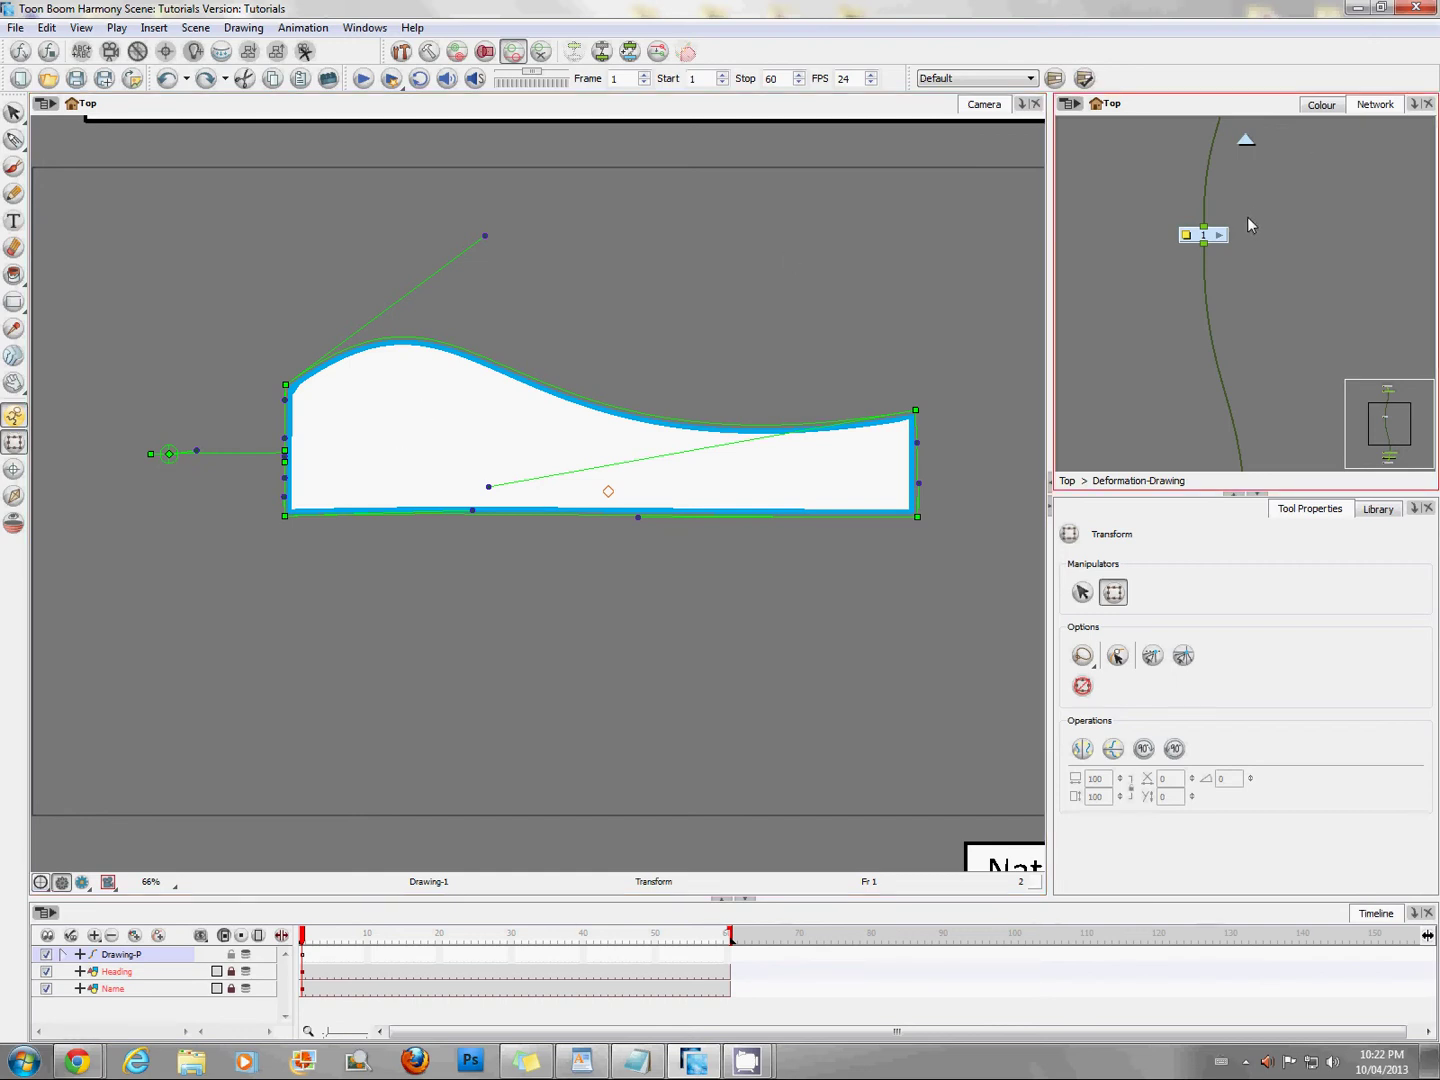
left_click(1295, 247)
key("shift+e")
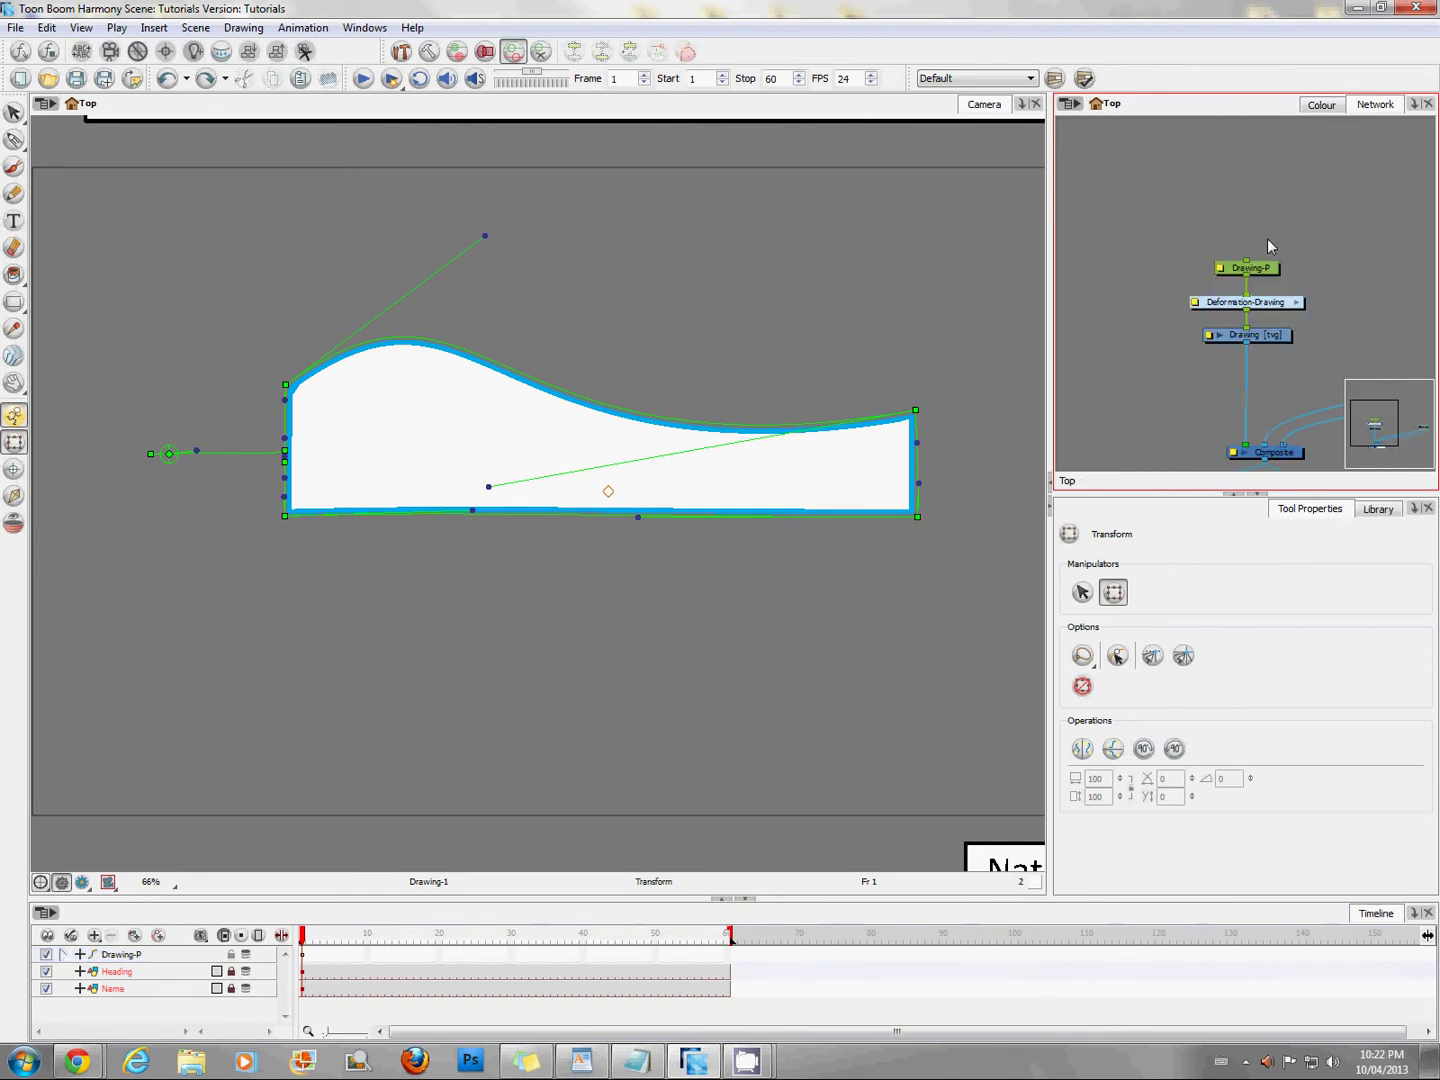
Open the Deformation-Drawing group and select deformation group 1 inside it.
left_click(1297, 302)
left_click(1216, 248)
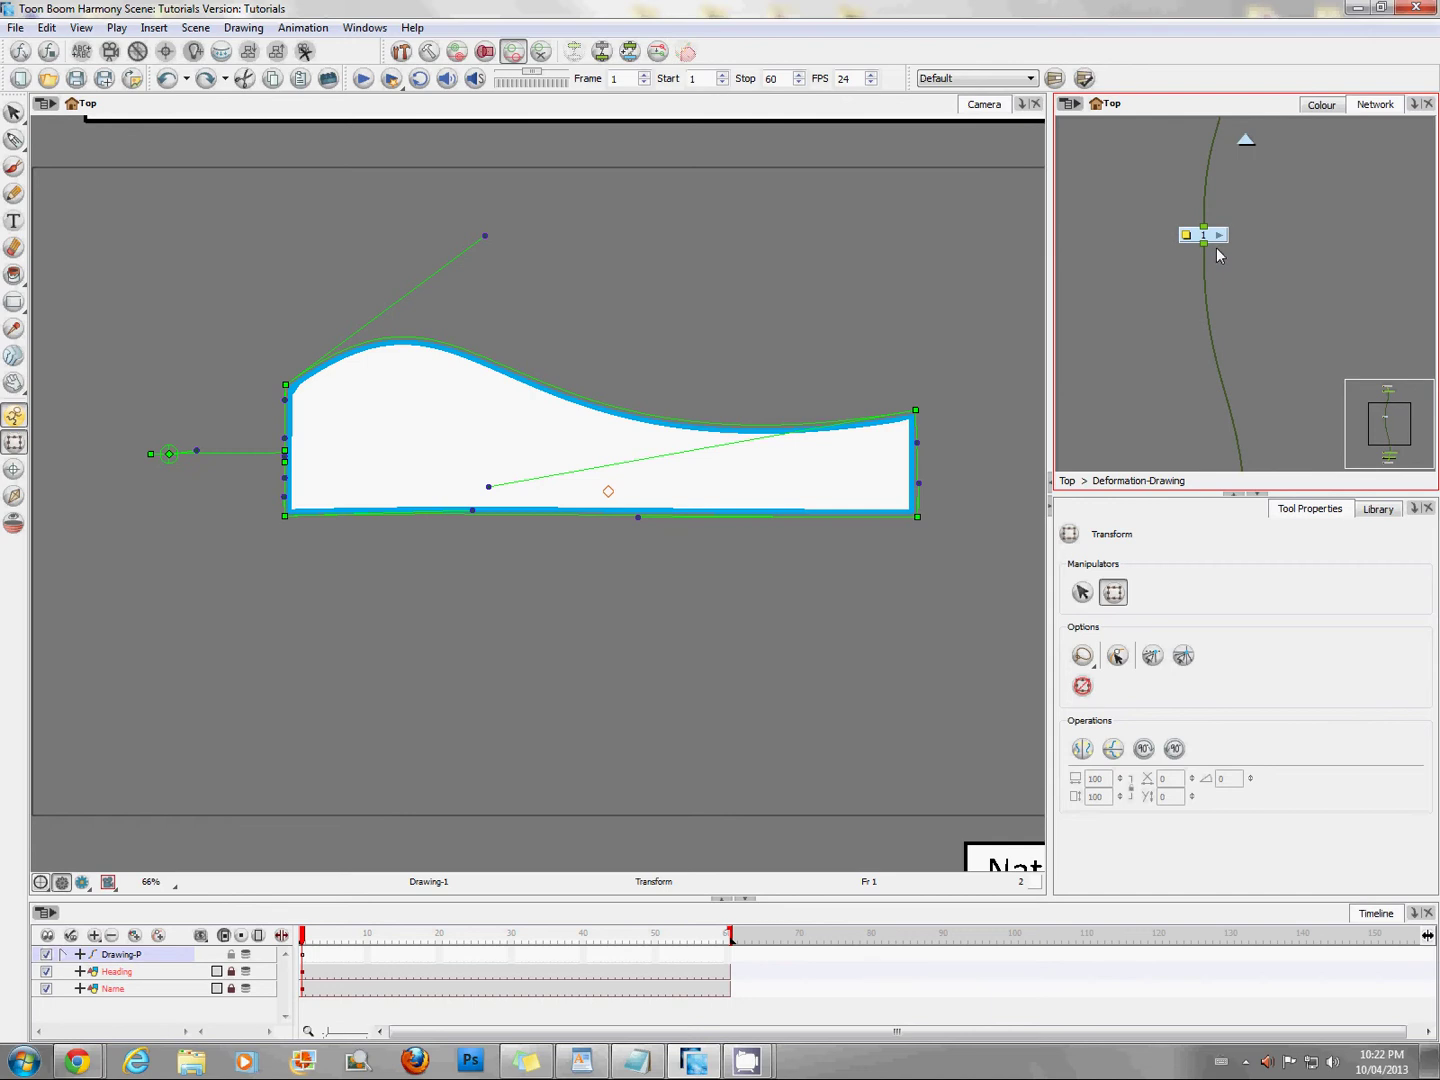
Paste Special a copy of group 1, always creating drawing files, place it beside the original and rename it 2.
right_click(1126, 252)
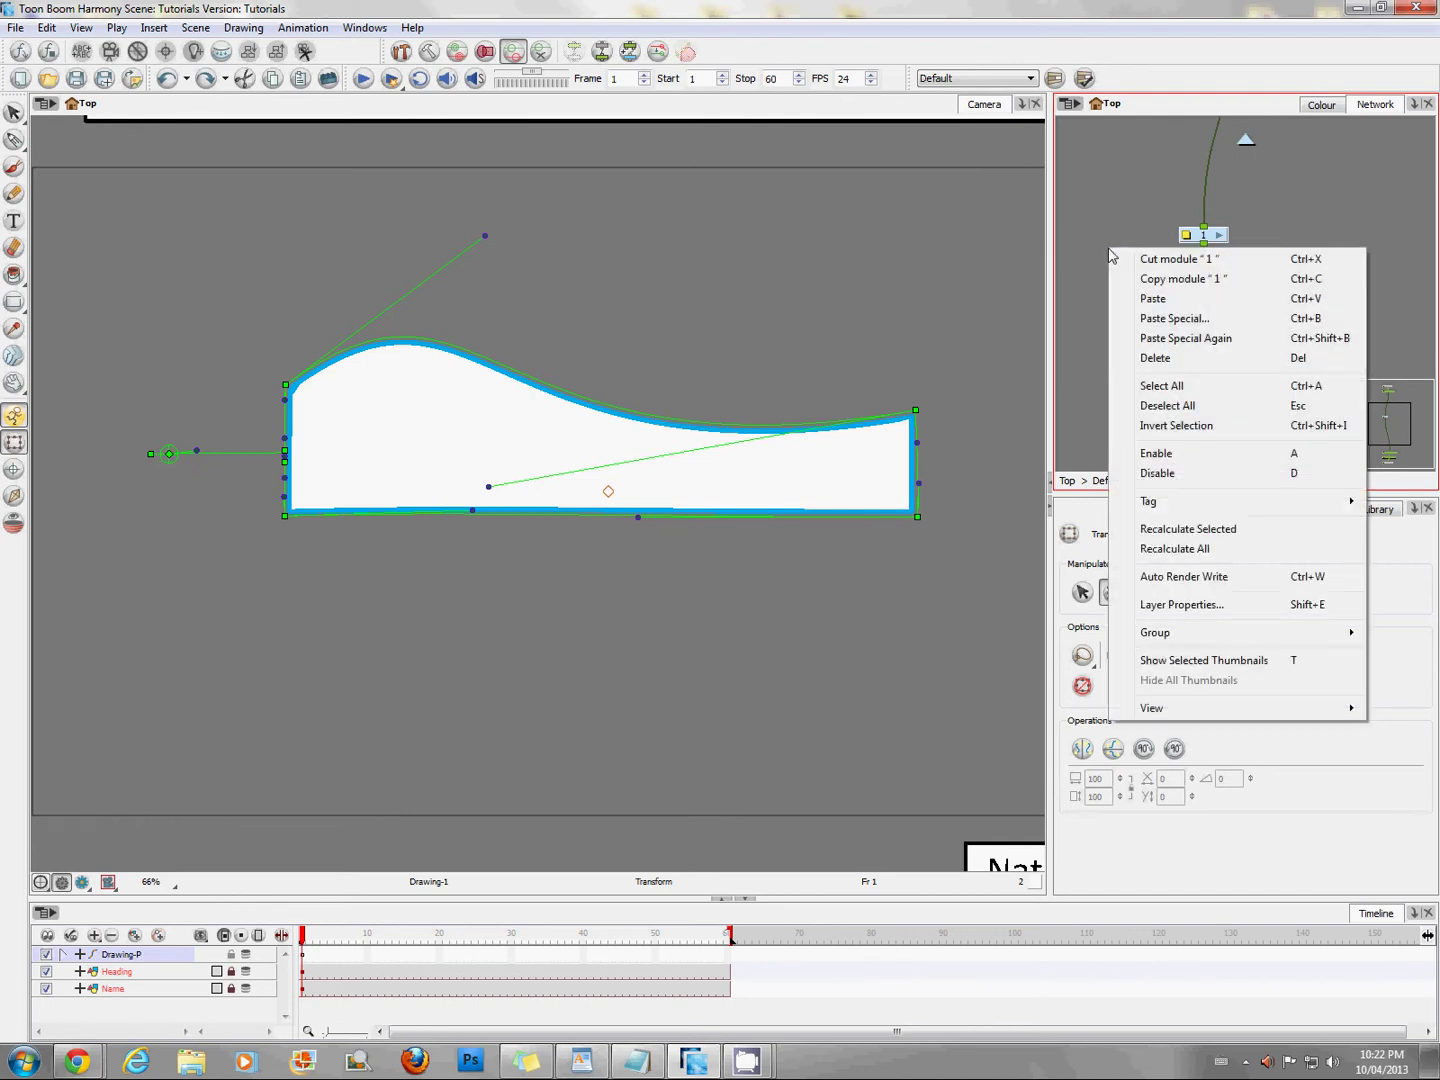
left_click(1165, 321)
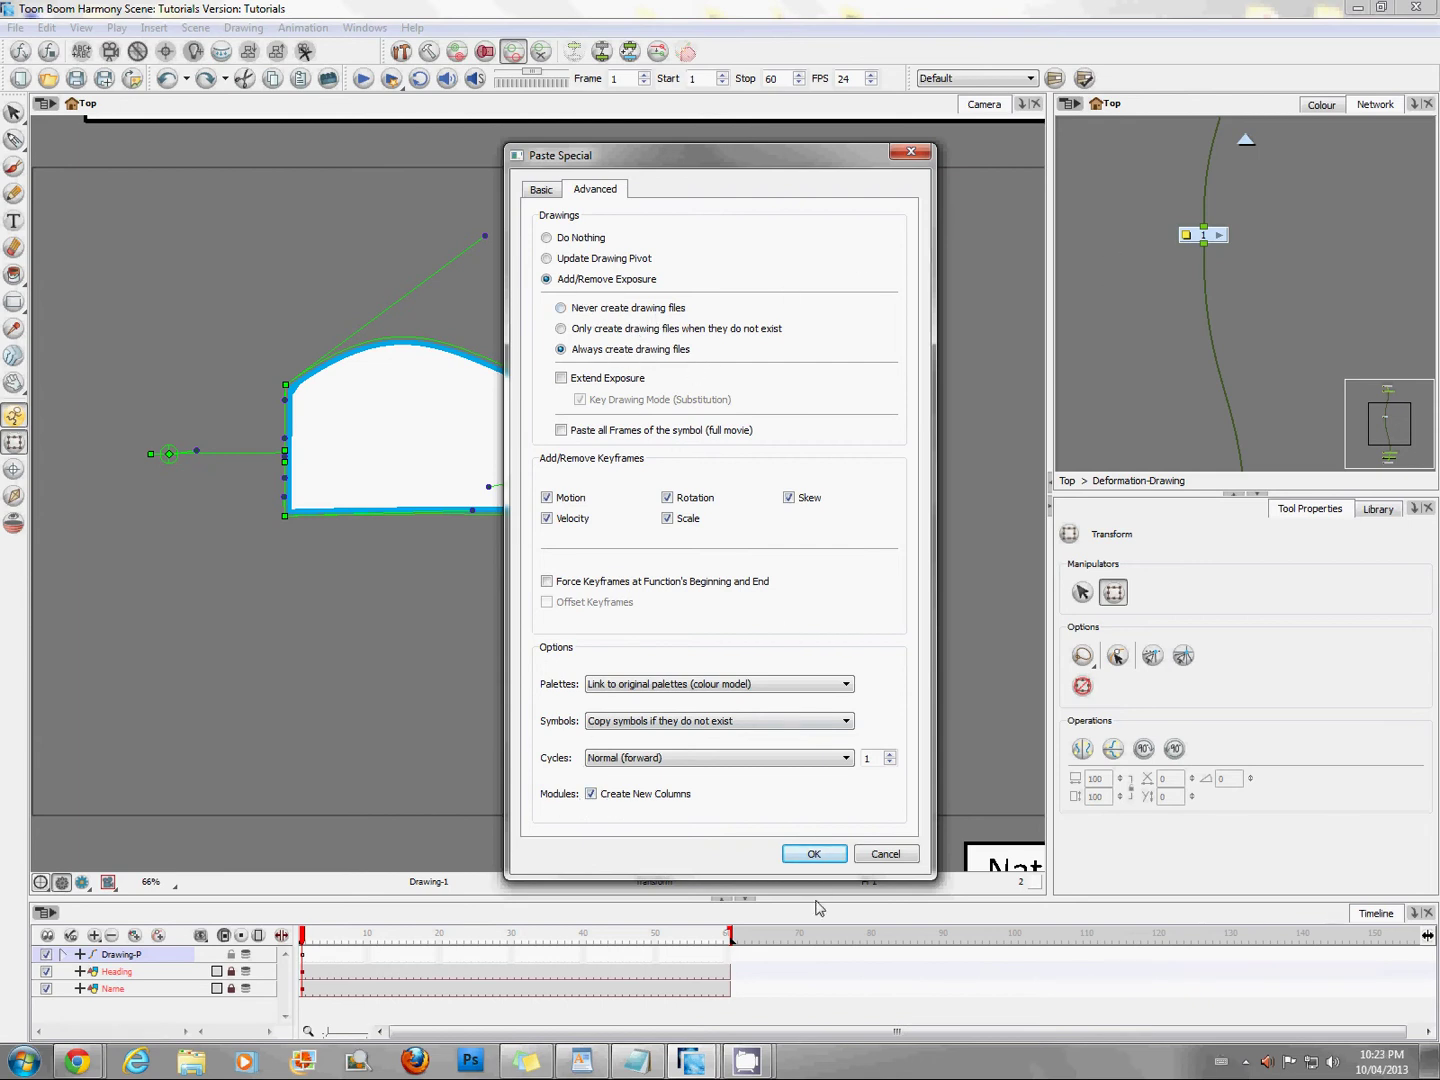
left_click(814, 852)
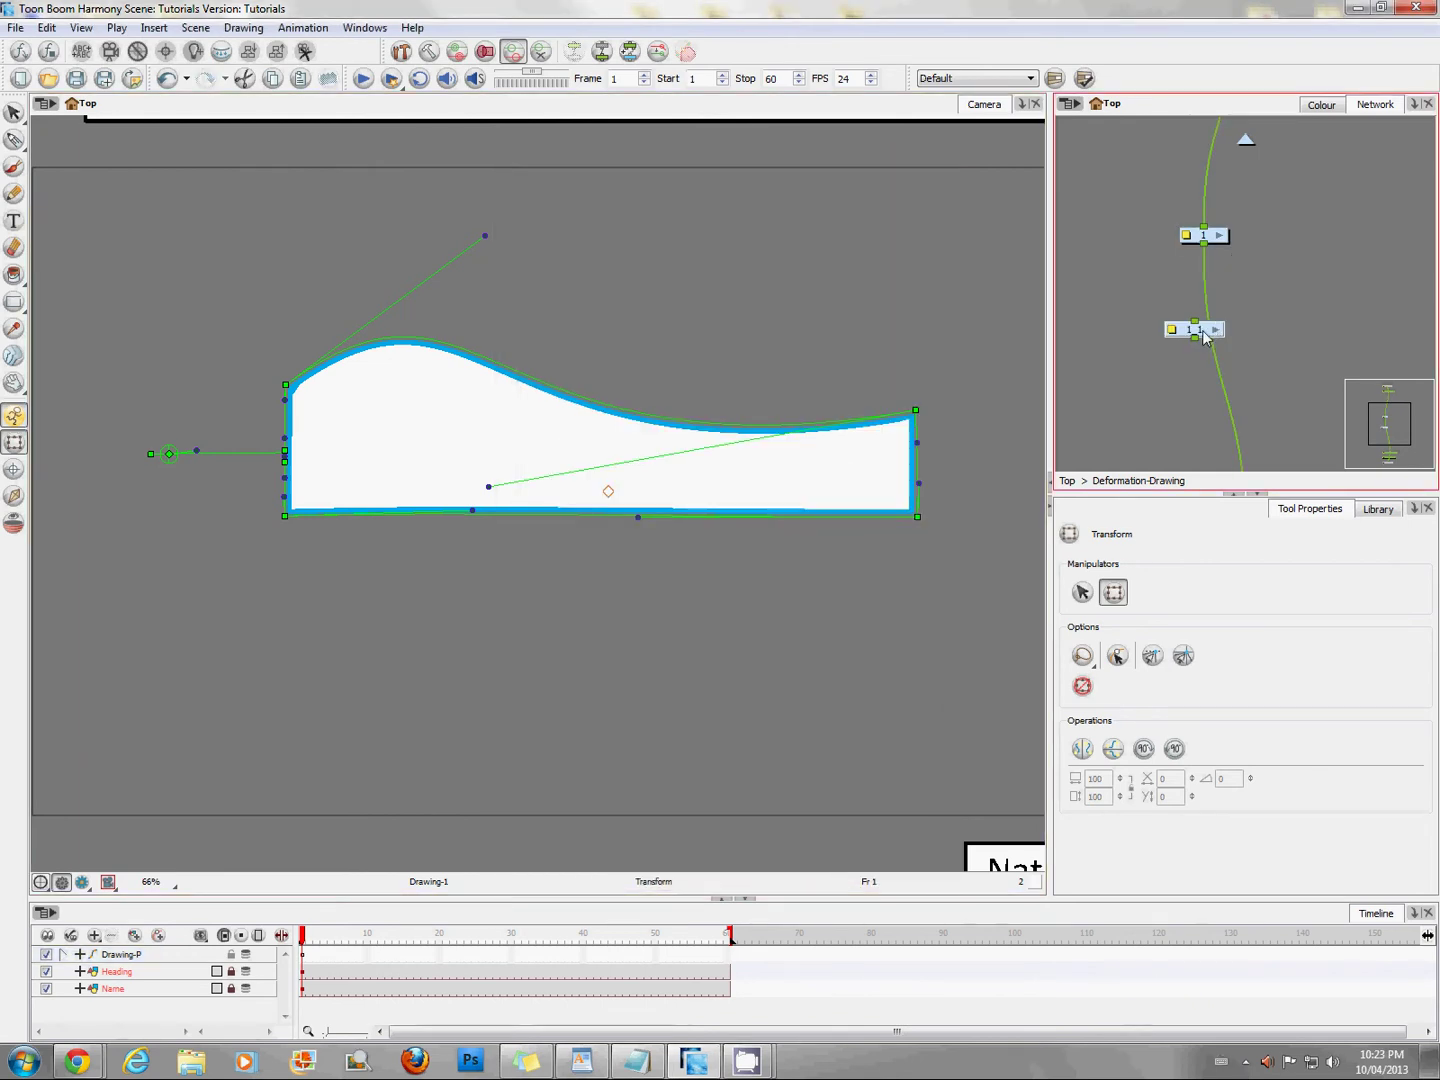
left_click_drag(1191, 333, 1284, 242)
double_click(1282, 242)
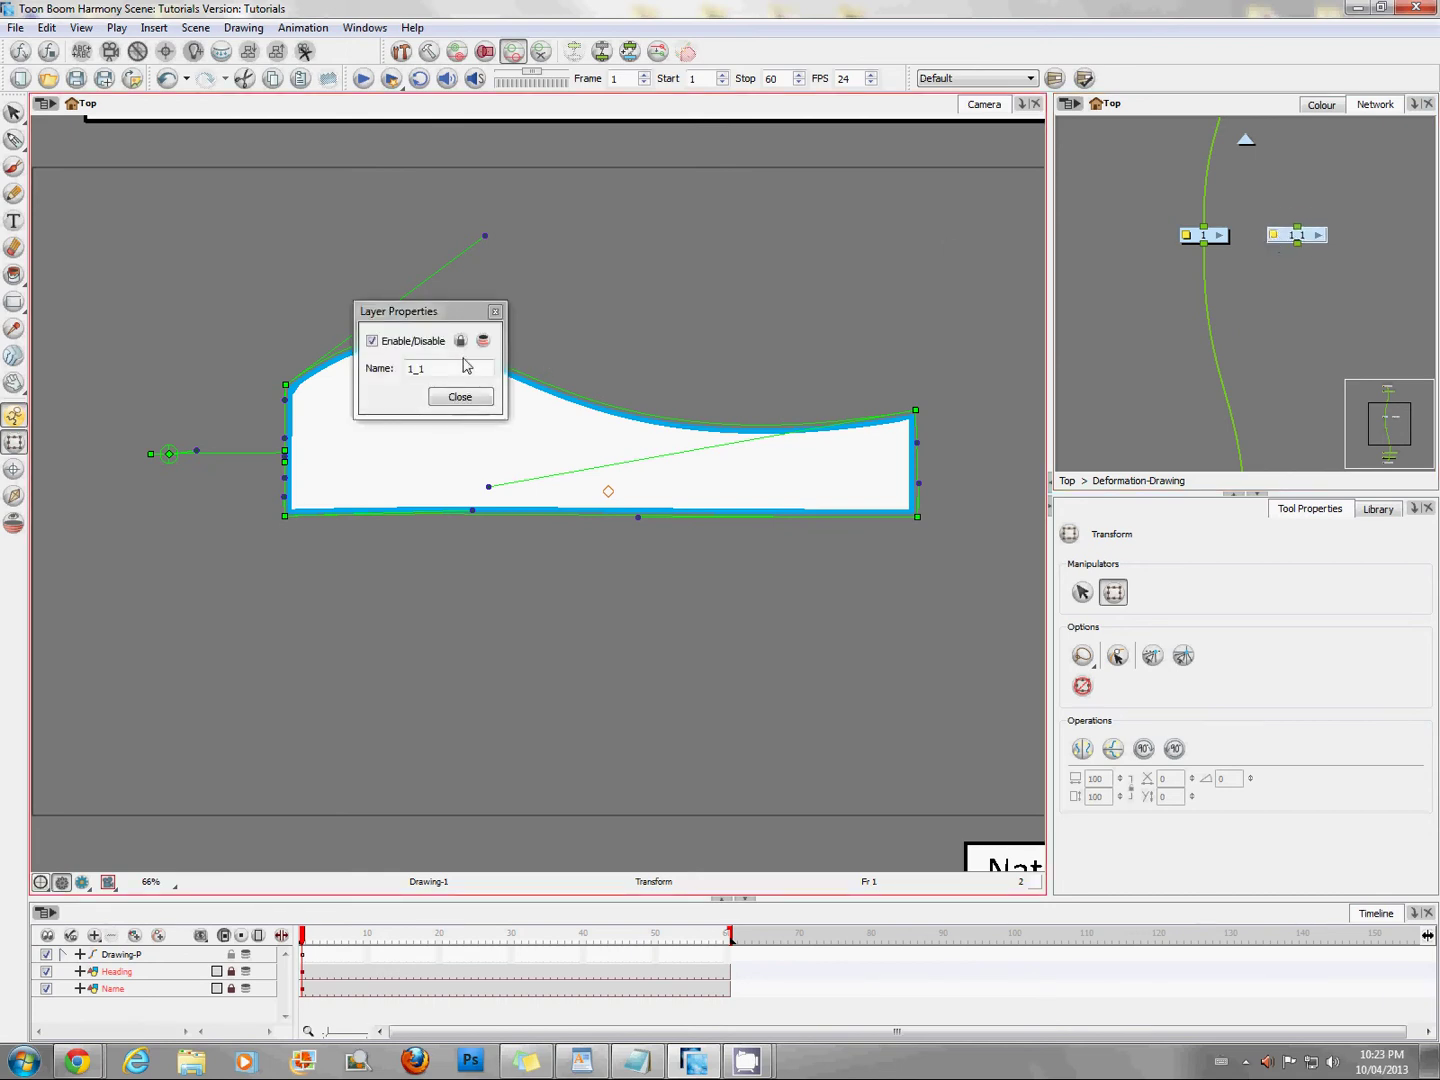
double_click(417, 369)
type("2")
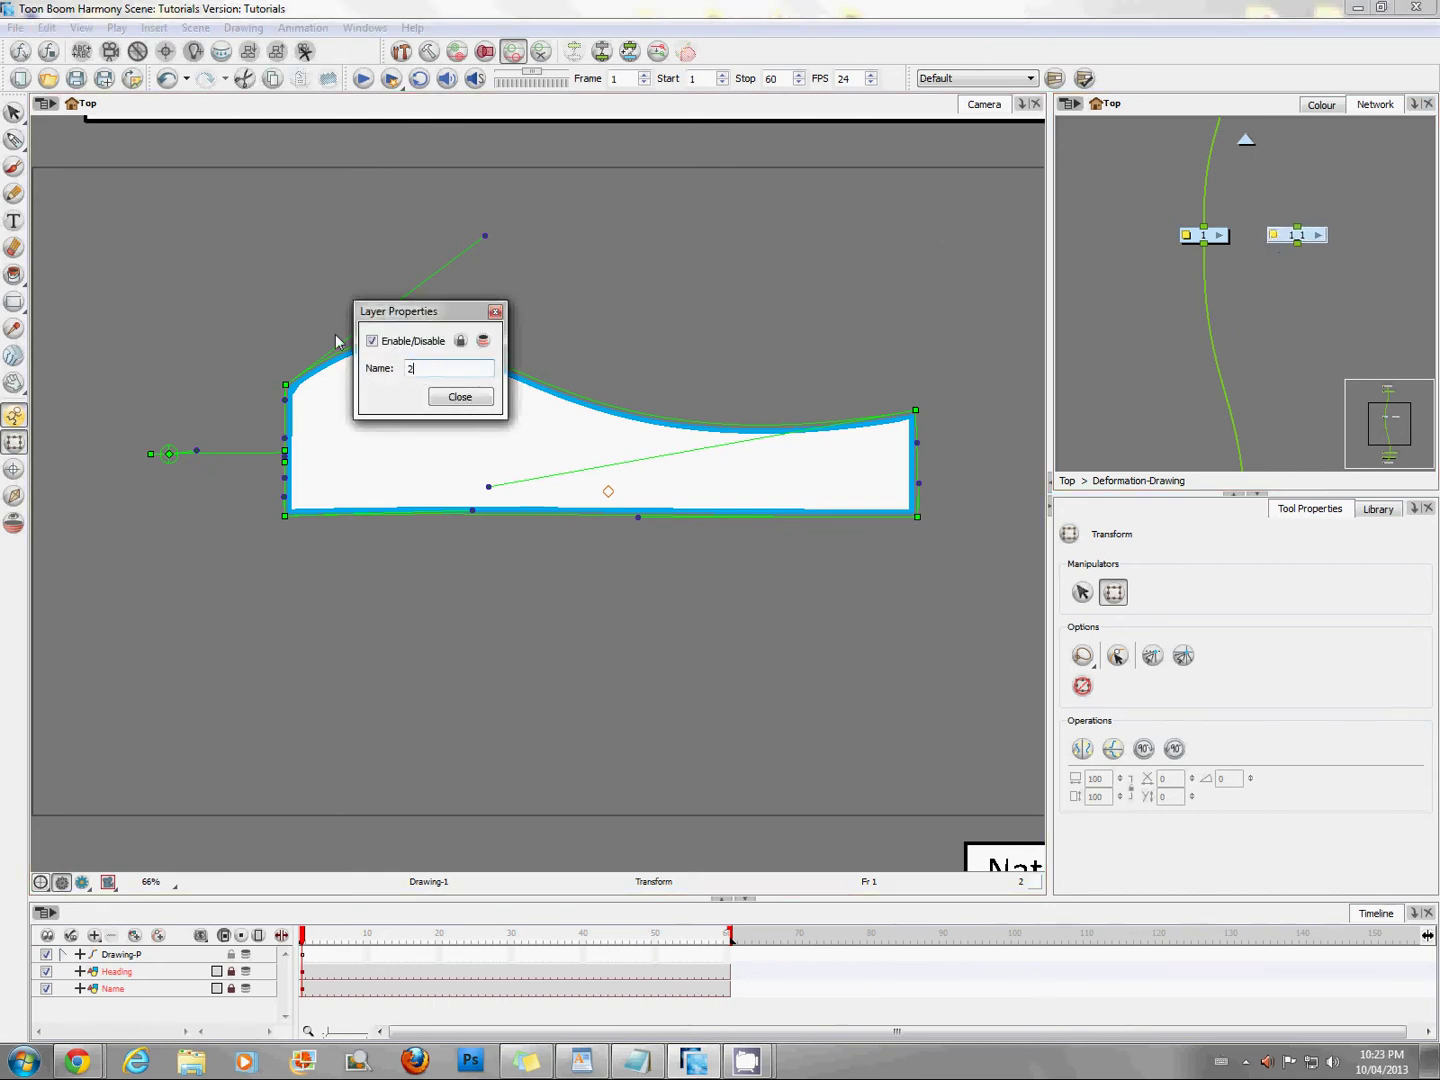
left_click(457, 398)
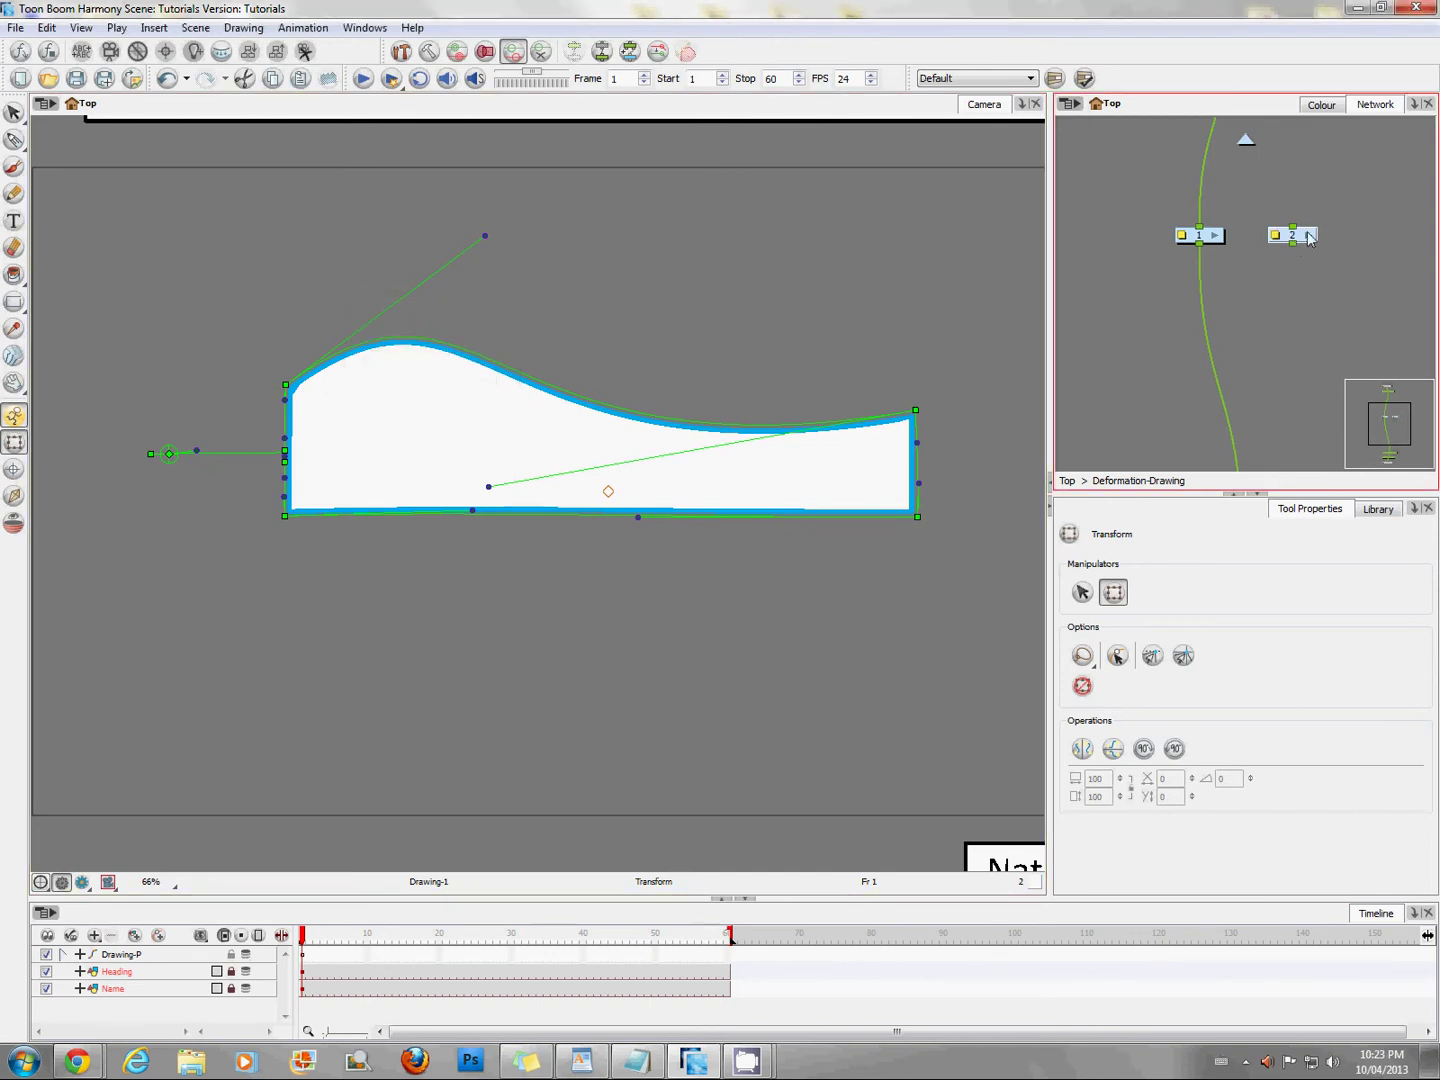
Connect group 2 between the deformation root and the deformation composite, parallel to group 1.
left_click_drag(1330, 230, 1129, 134)
scroll(1232, 284, "down", 1)
mouse_move(1247, 378)
left_mouse_down()
mouse_move(1175, 186)
mouse_move(1135, 362)
mouse_move(1268, 373)
left_mouse_up()
scroll(1176, 192, "down", 1)
scroll(1262, 324, "down", 2)
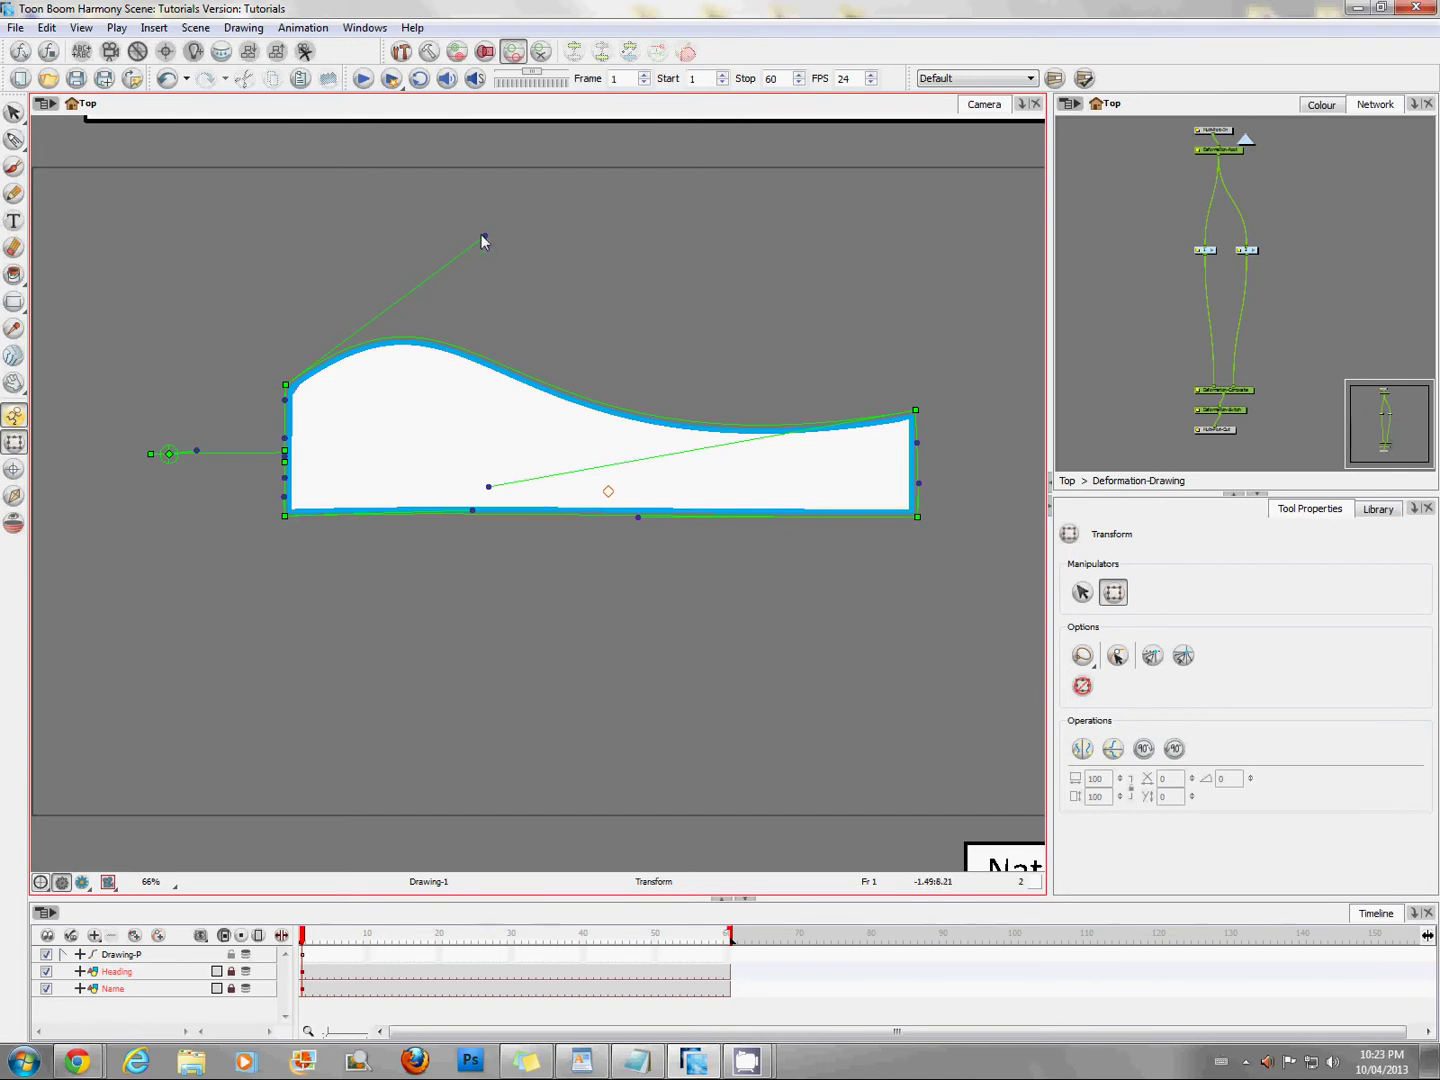
Disconnect group 2 from the deformation composite and delete it.
mouse_move(484, 237)
left_mouse_down()
mouse_move(430, 181)
mouse_move(591, 326)
mouse_move(485, 236)
left_mouse_up()
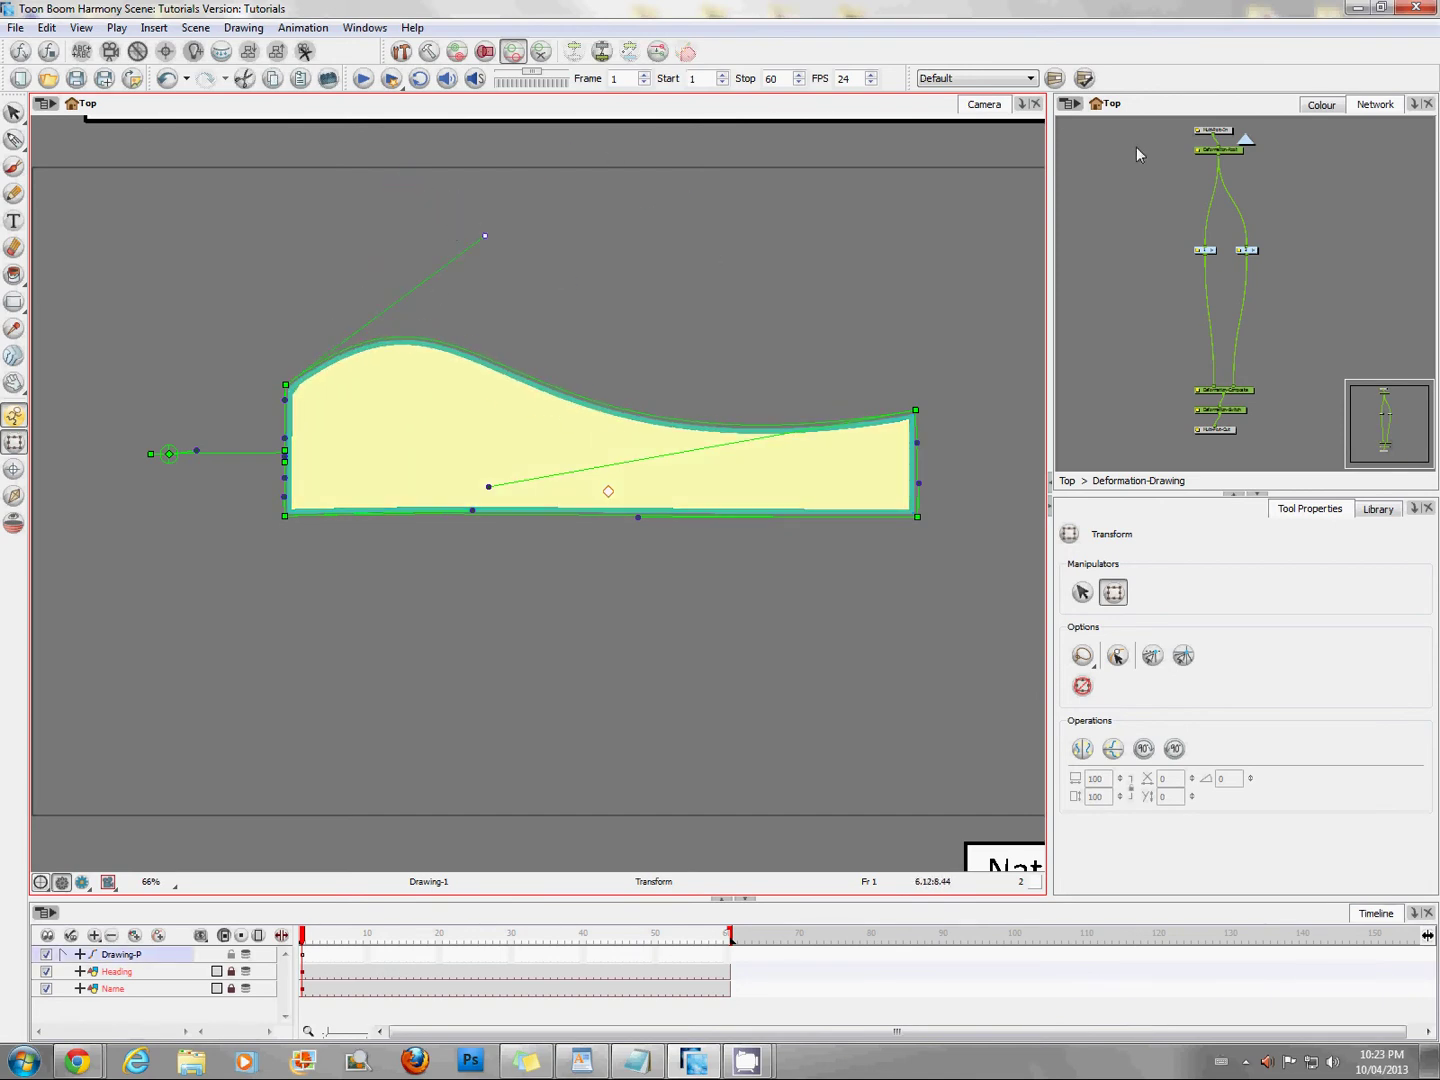
left_click_drag(1150, 230, 1232, 264)
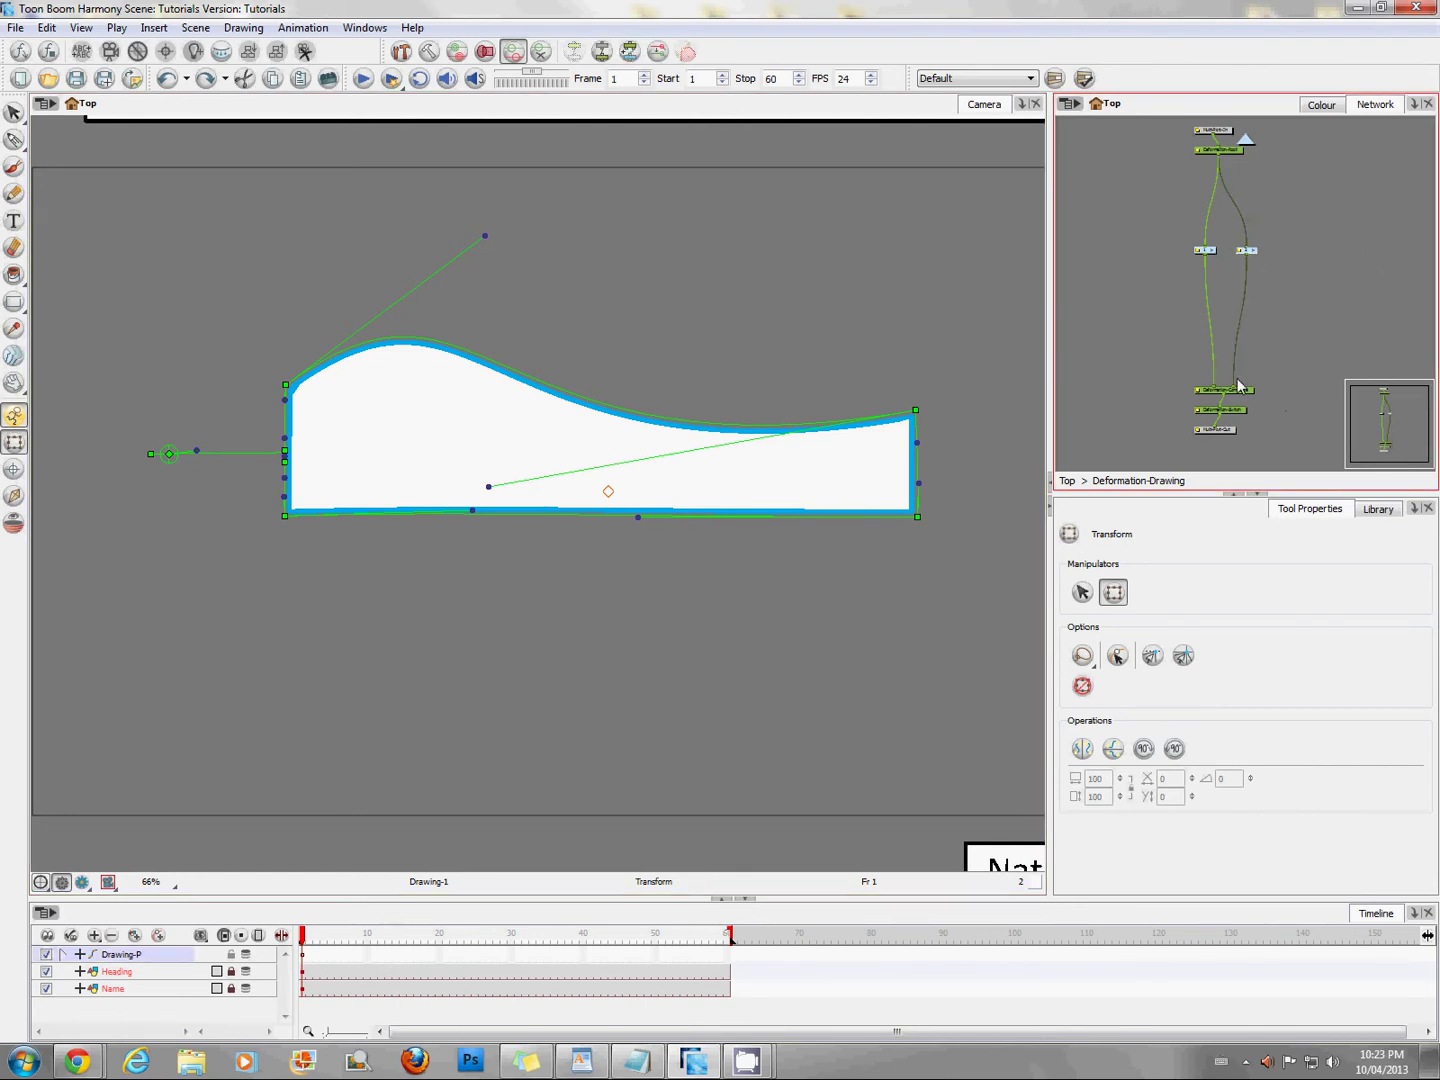
left_click_drag(1233, 390, 1276, 275)
left_click_drag(1265, 264, 1244, 229)
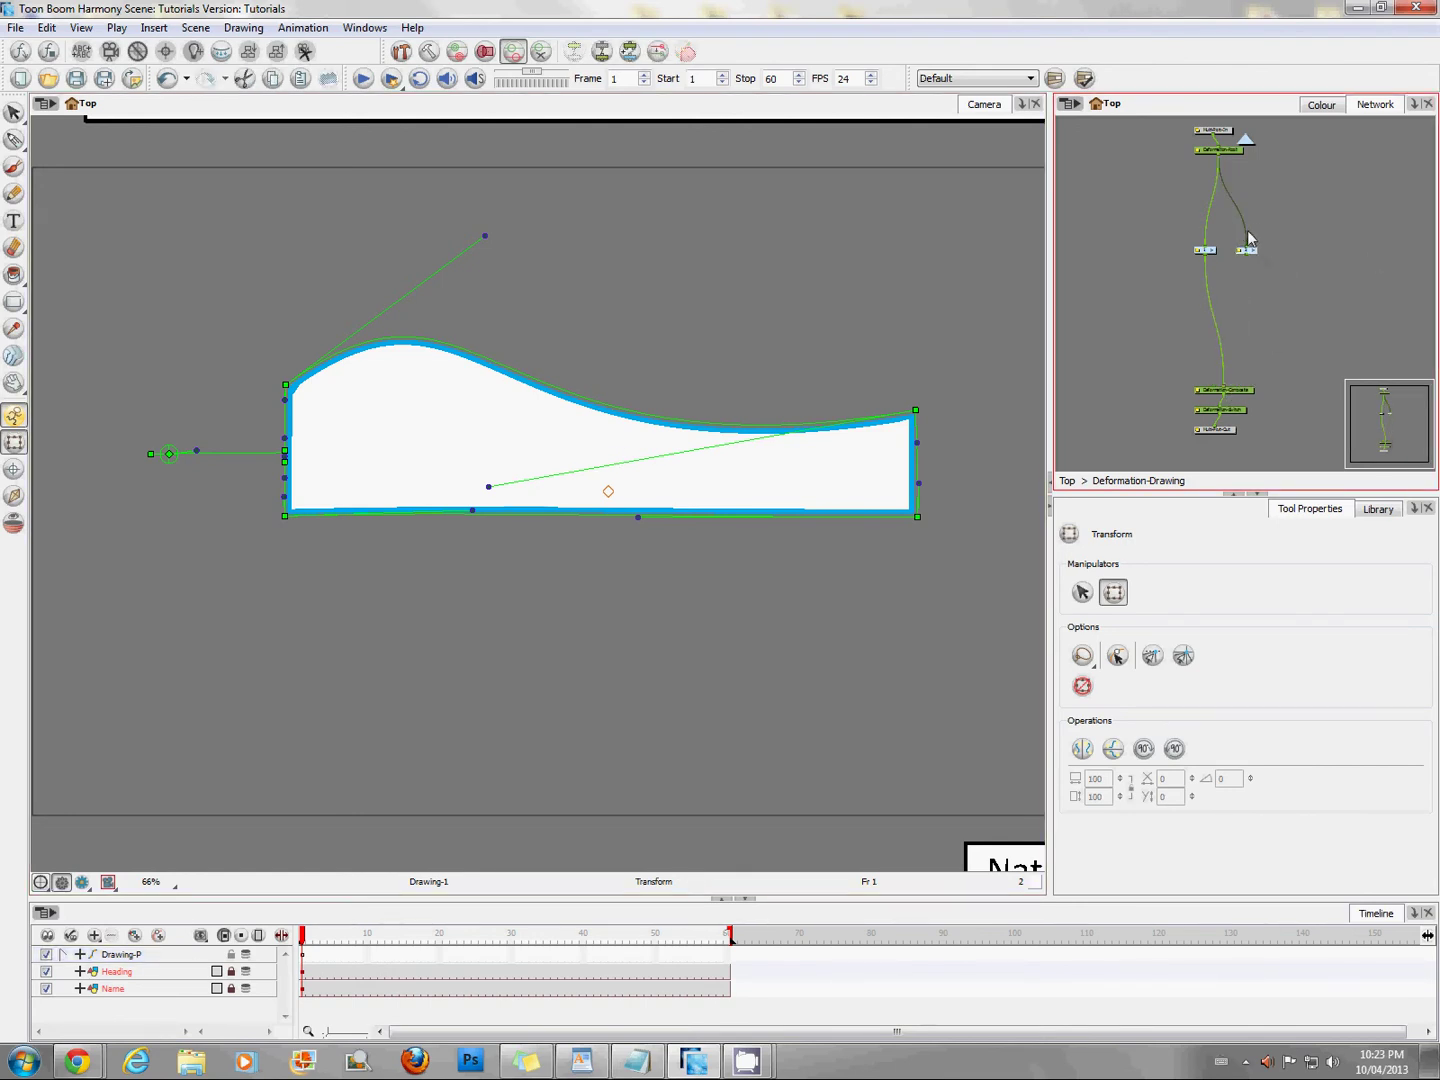
key("Delete")
Copy the resting position of deformation group 1 to the current one to reset the rectangle's shape.
left_click(386, 410)
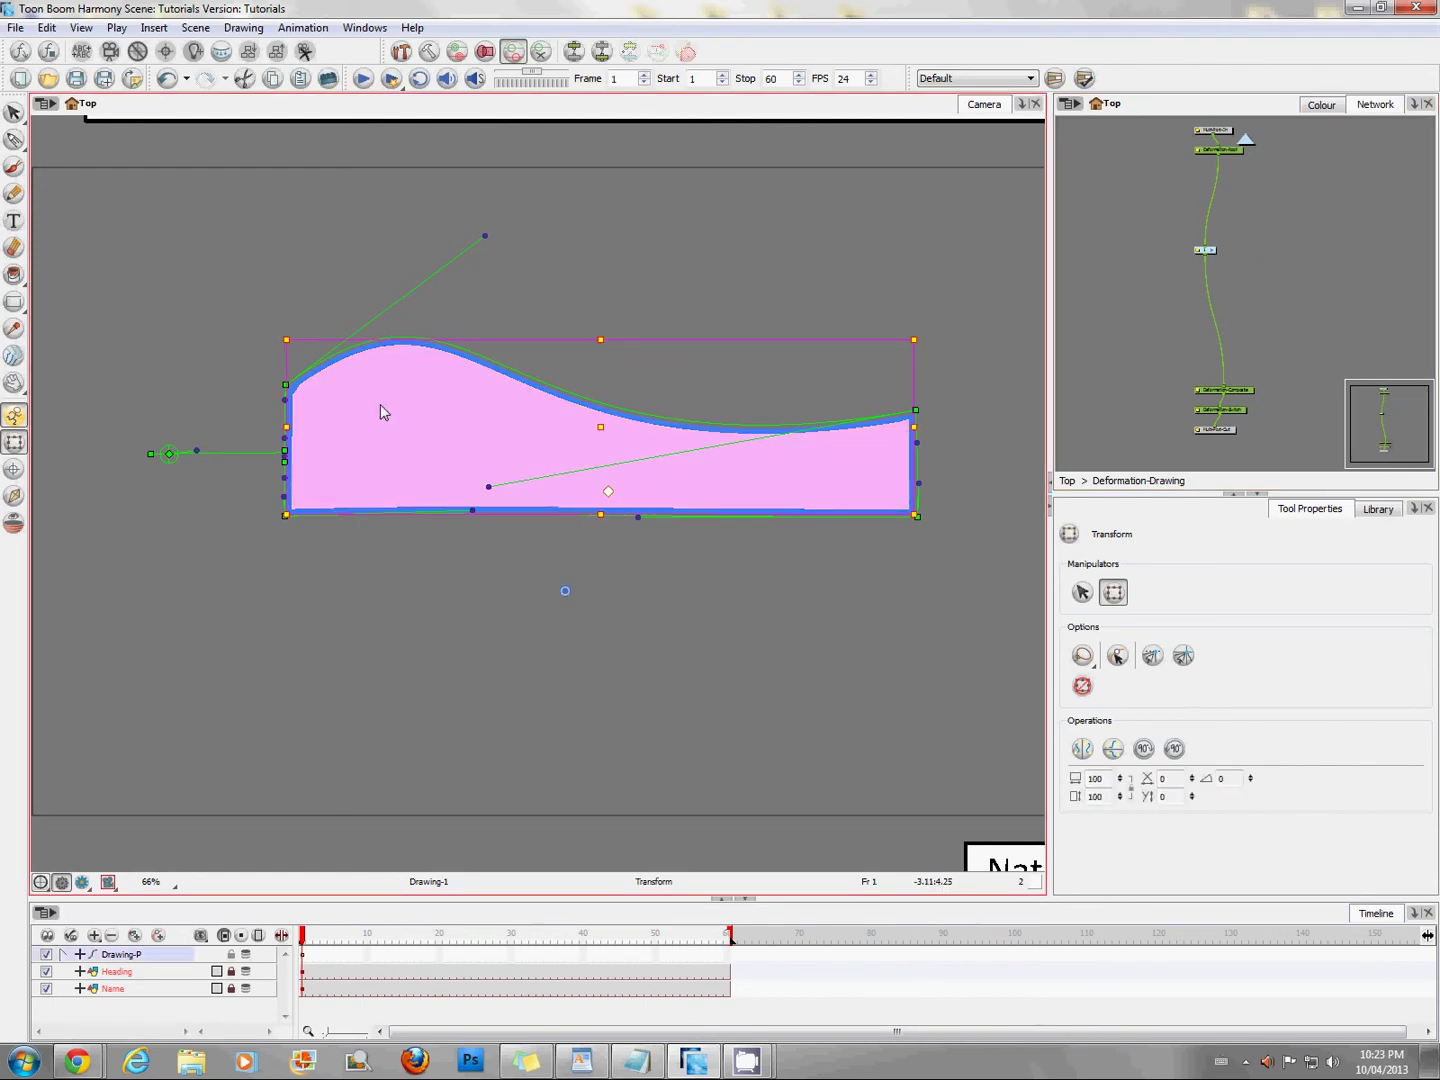
left_click(453, 530)
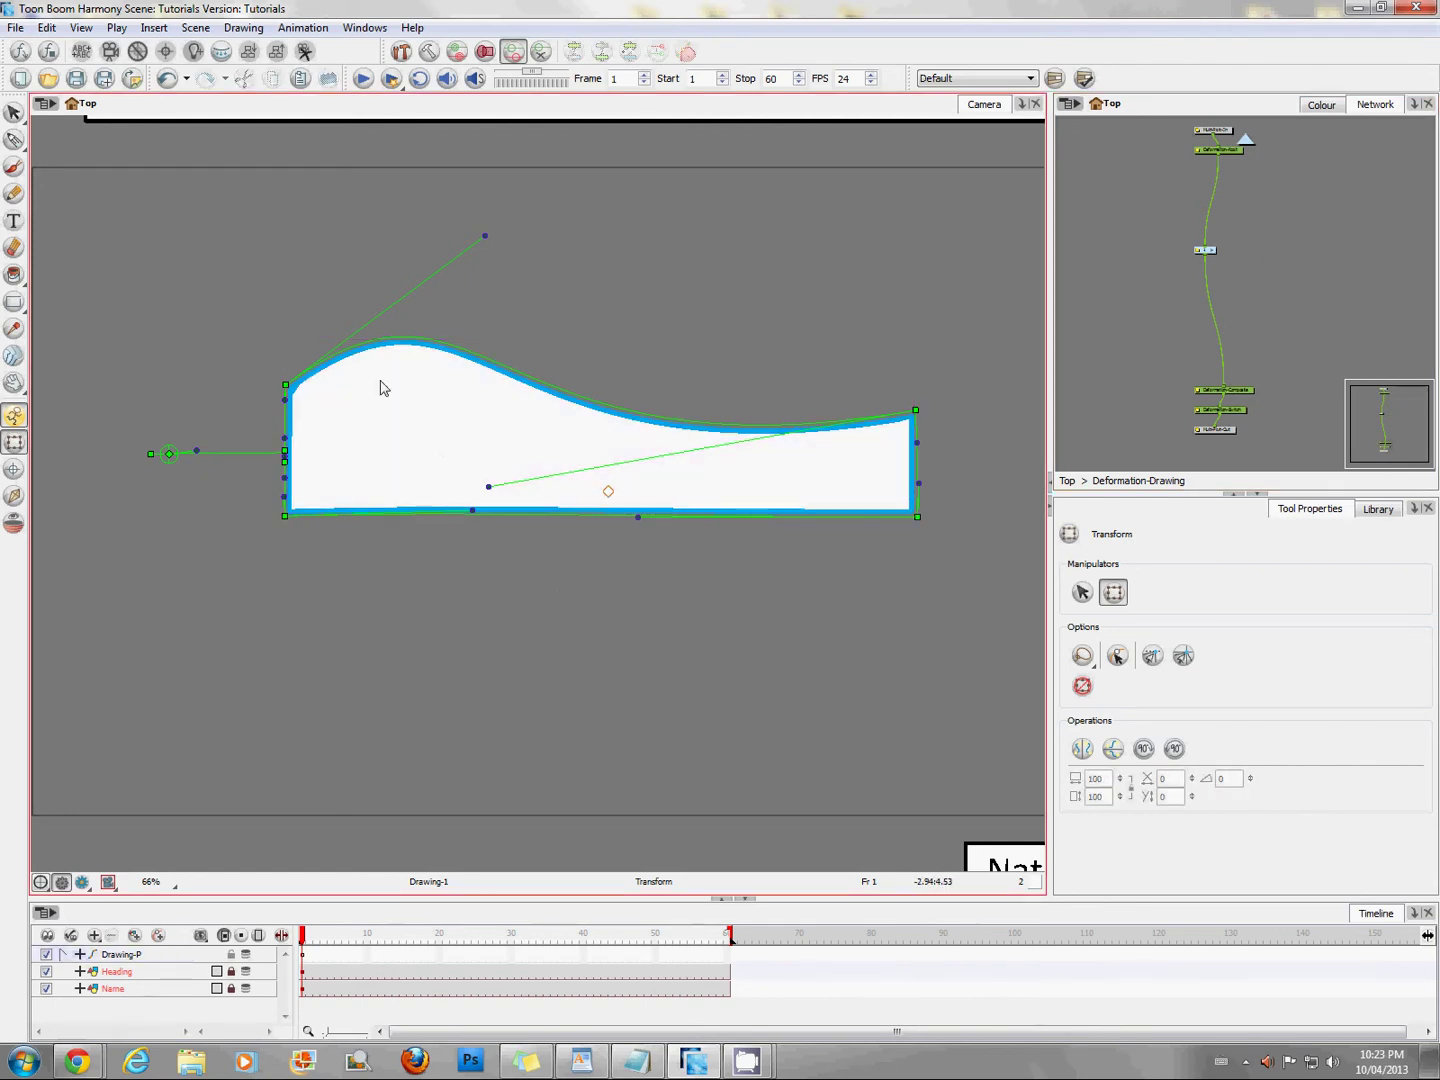
key("2")
key("1")
key("space")
left_click_drag(365, 368, 441, 411)
key("2")
key("2")
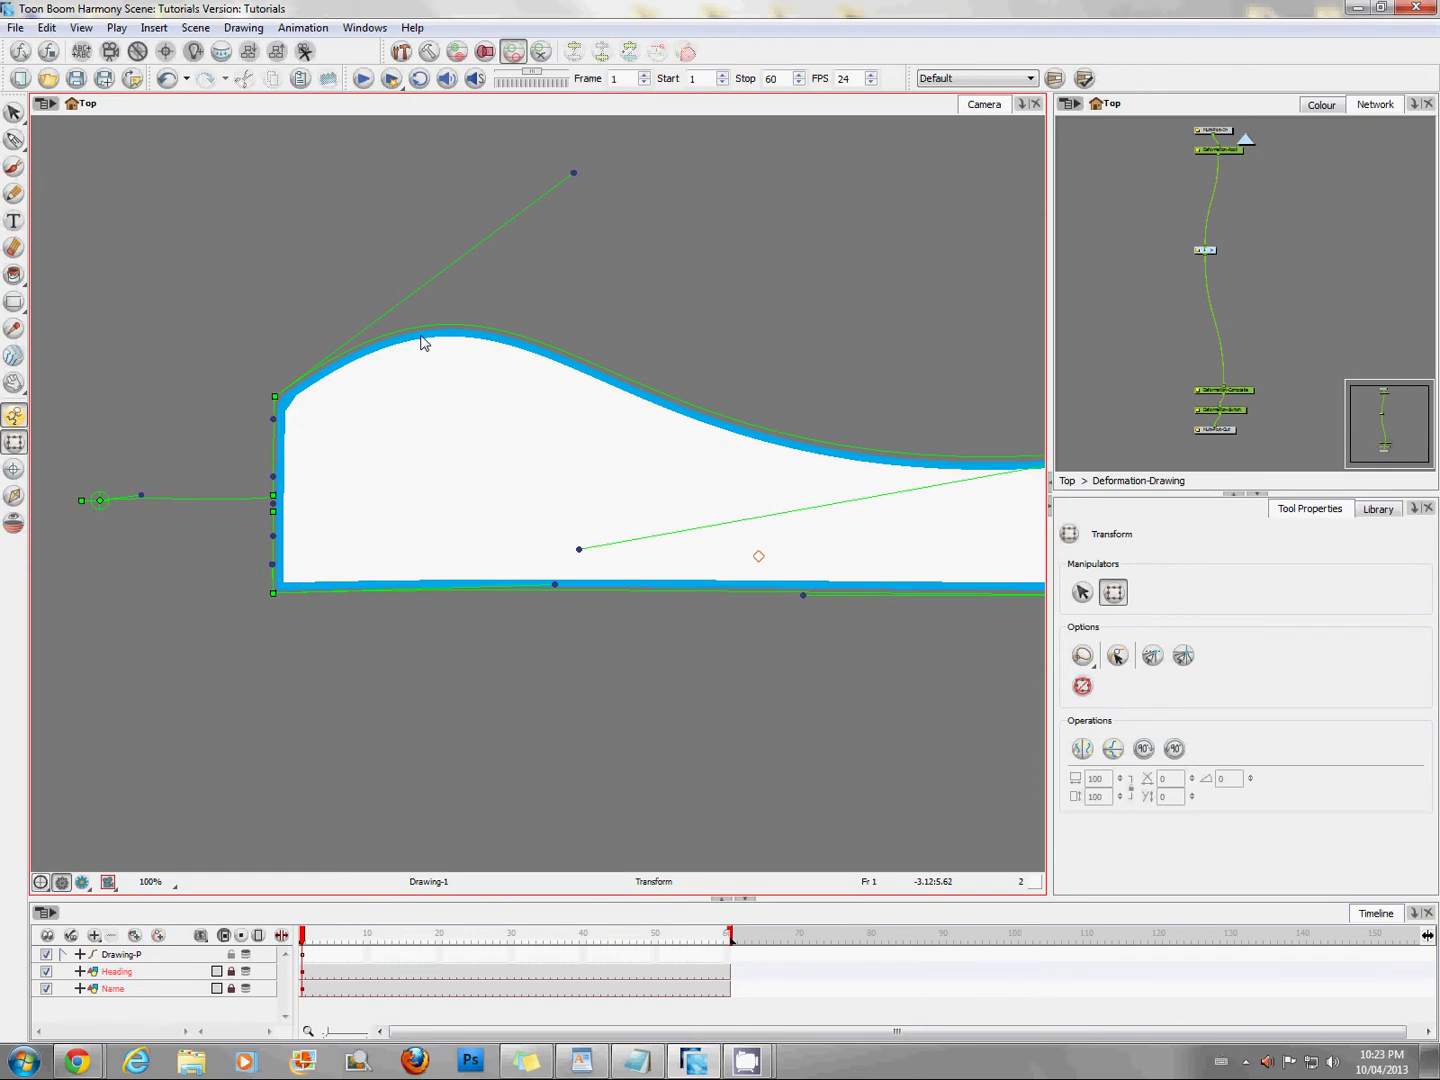
key("1")
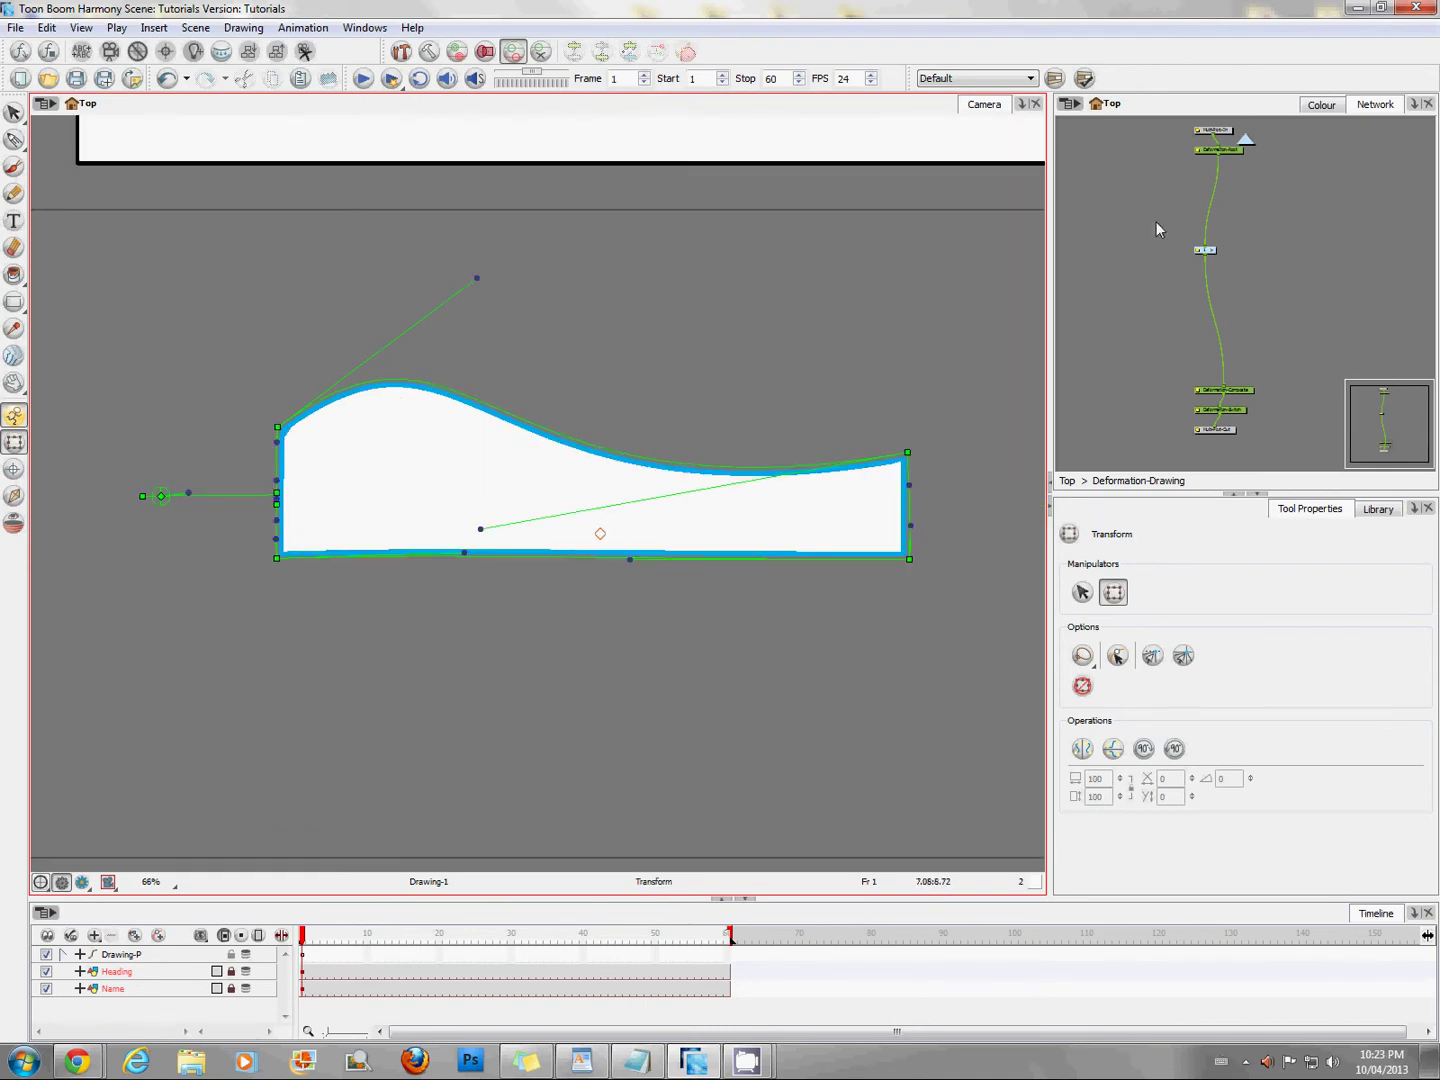
left_click(1204, 250)
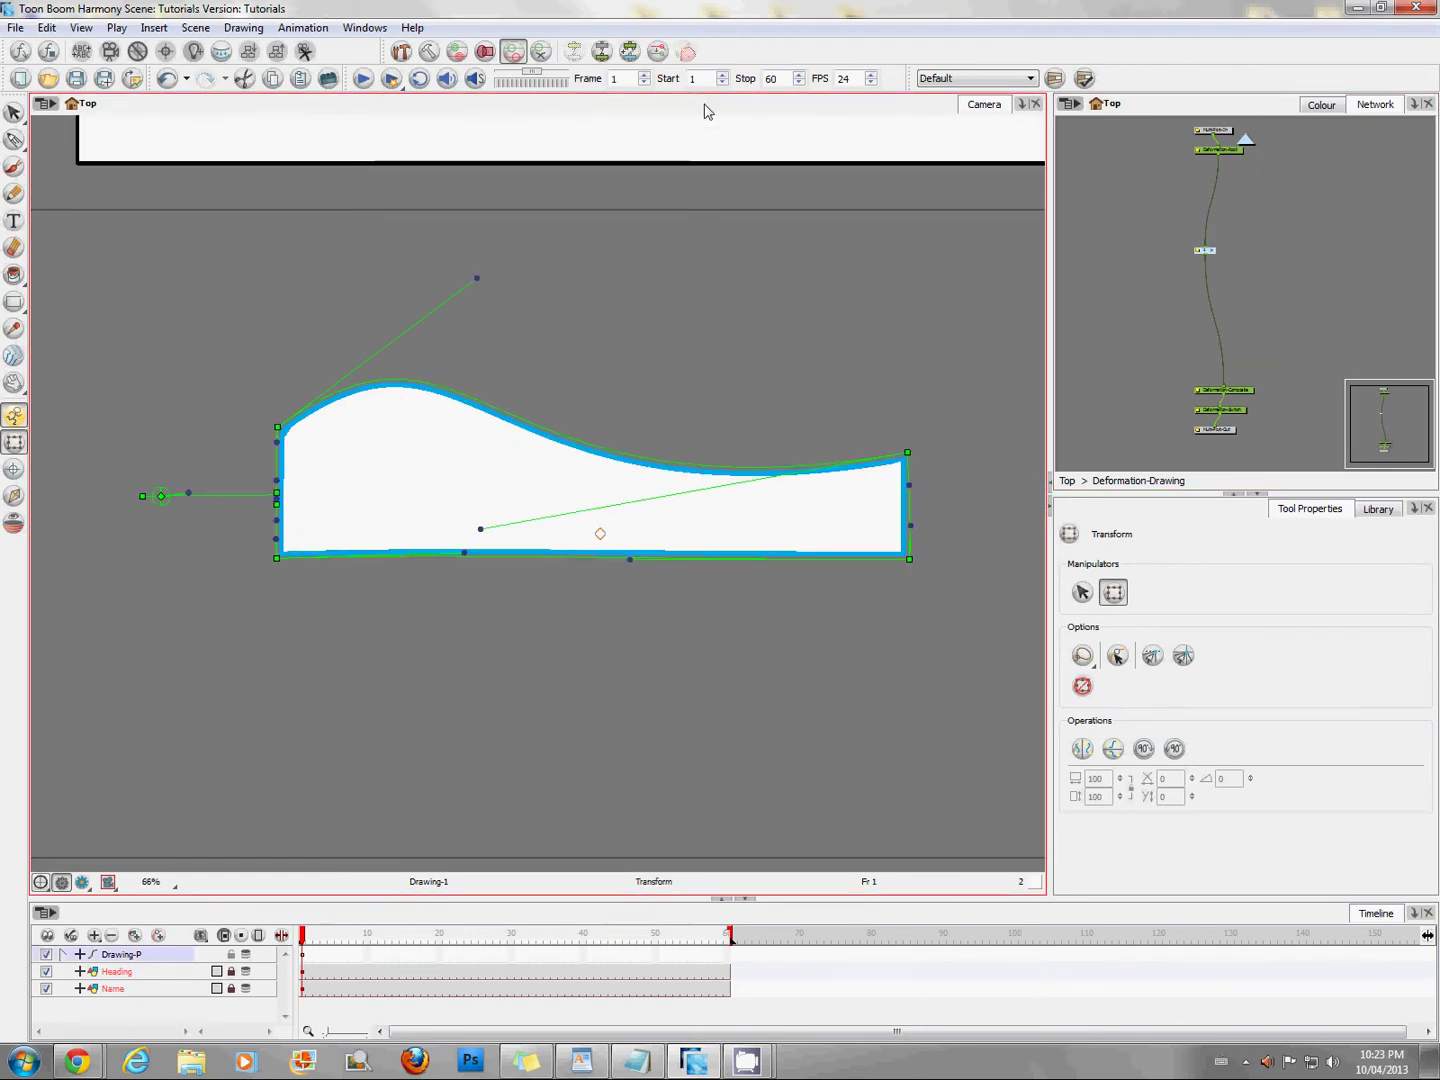
left_click(657, 52)
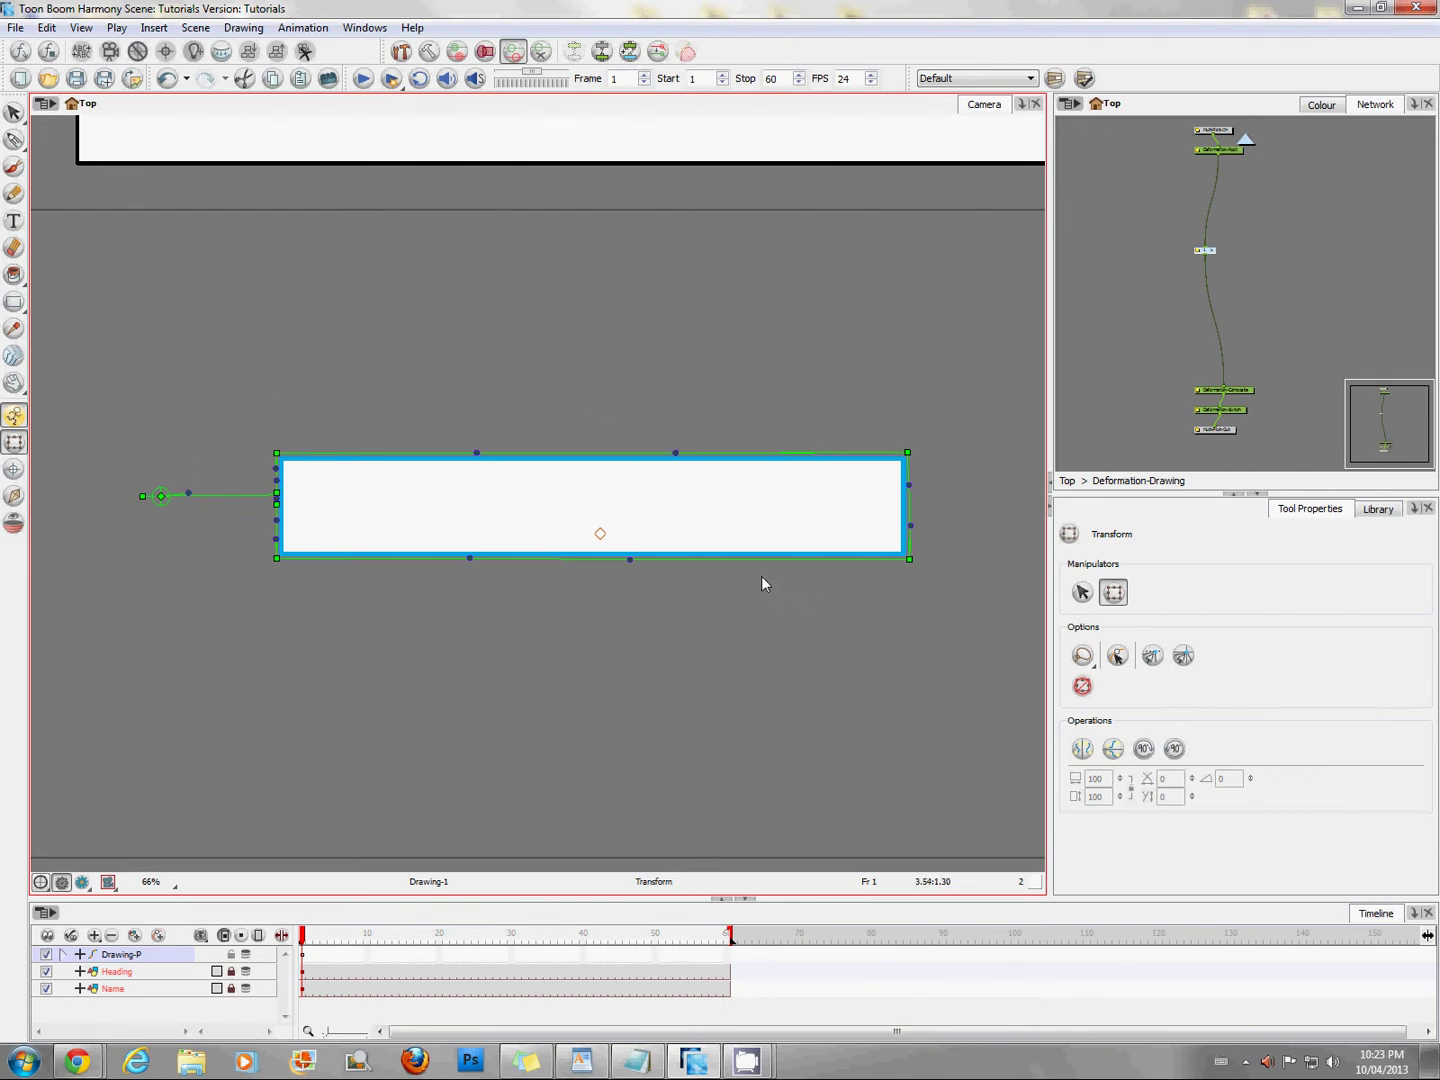
left_click(1084, 524)
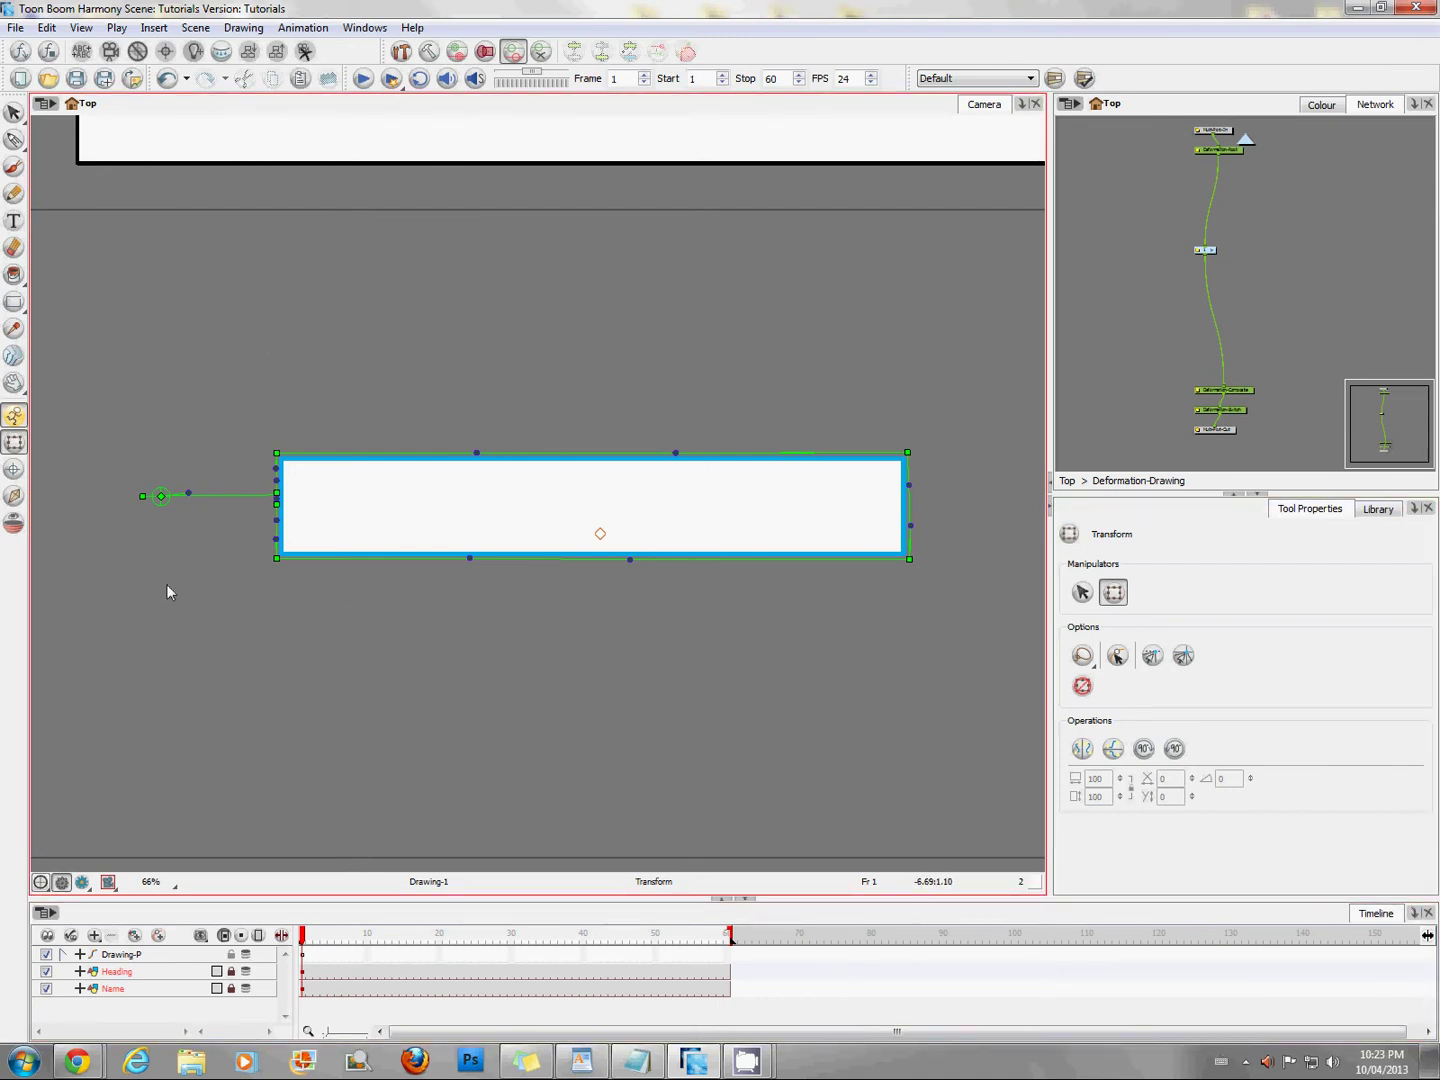
Show the Xsheet in the timeline area and enlarge it to display more frames.
left_click(1414, 913)
left_click(1309, 1010)
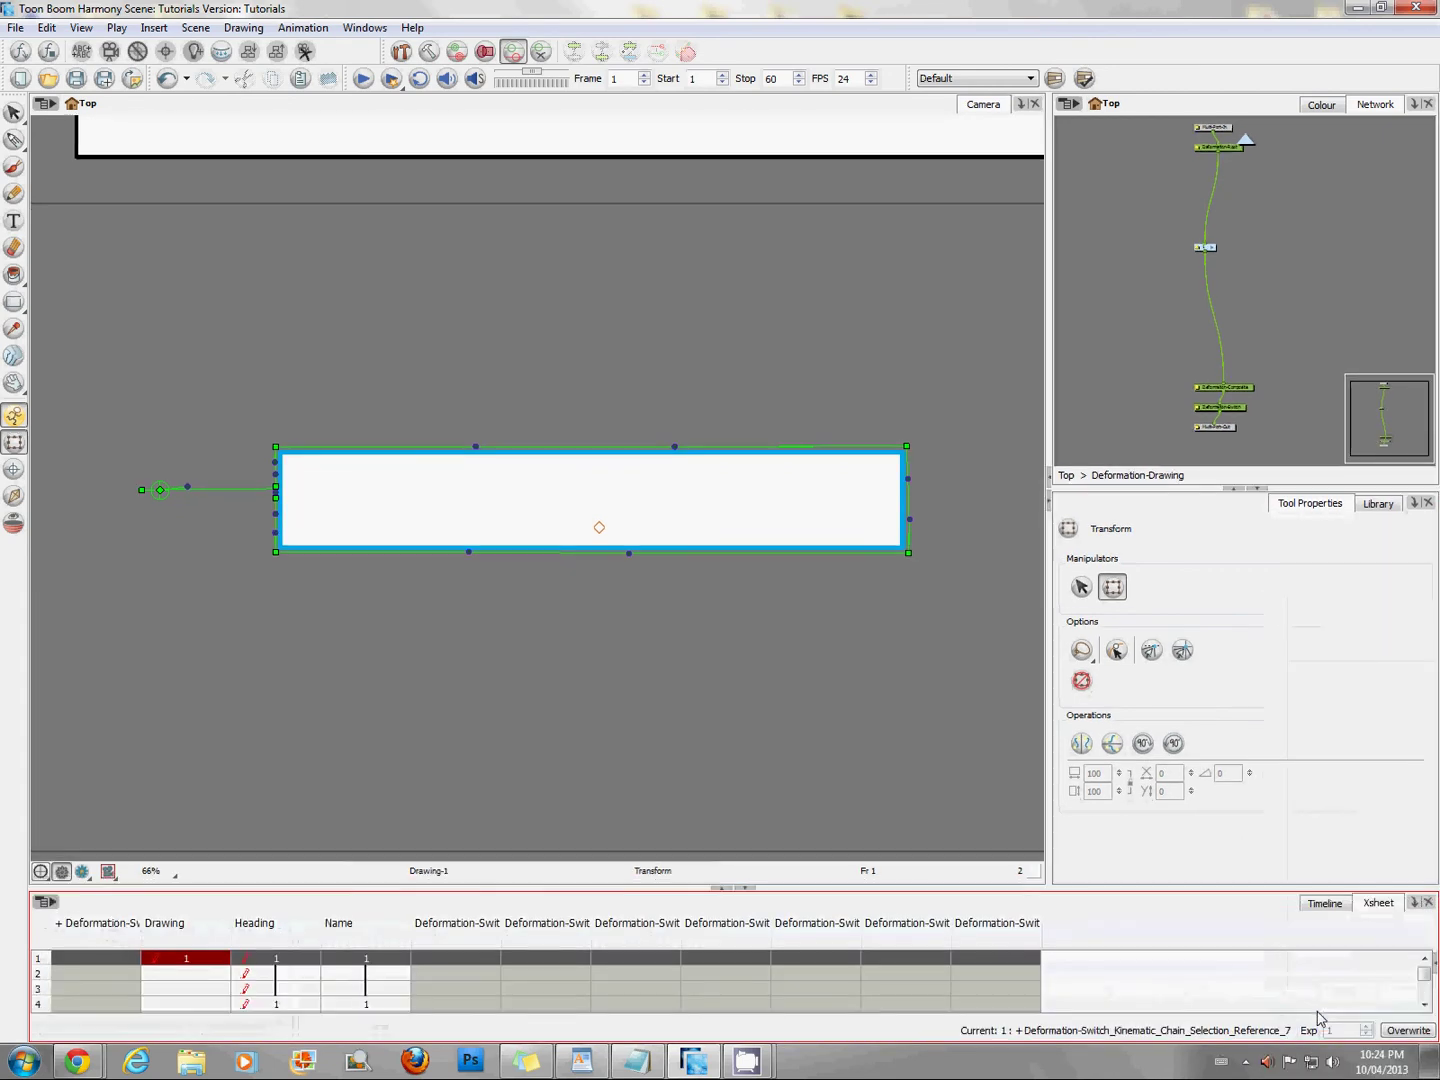
left_click_drag(884, 890, 860, 707)
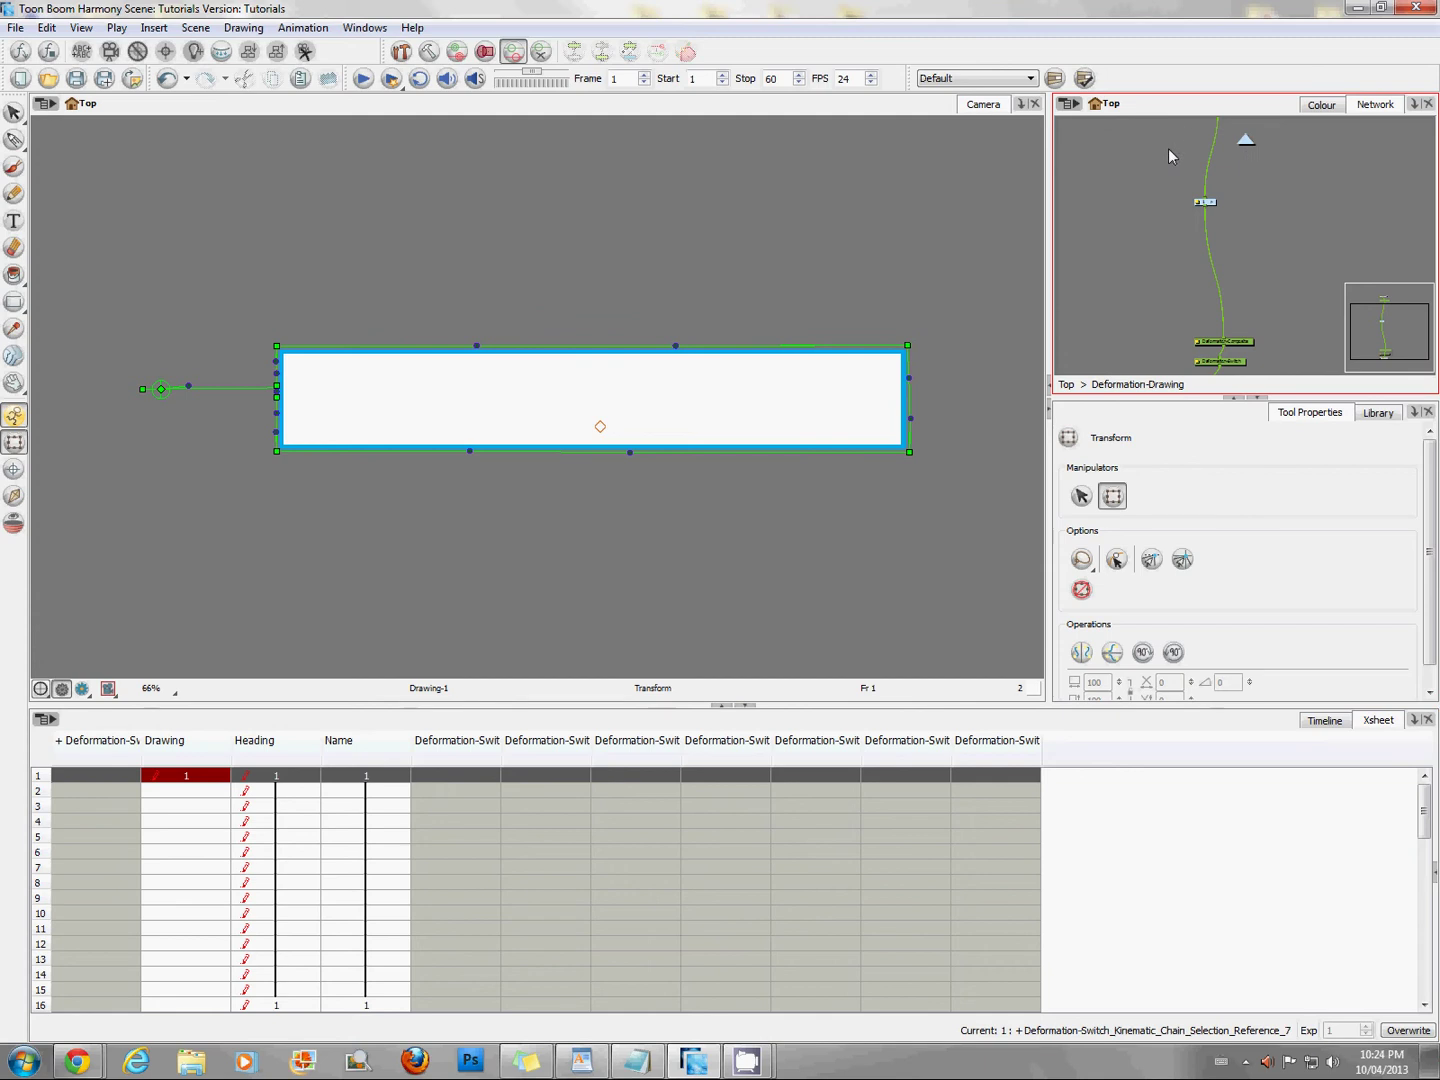
Duplicate the rectangle drawing exposed at frame 1 of the Drawing column.
left_click(170, 778)
left_click(170, 780)
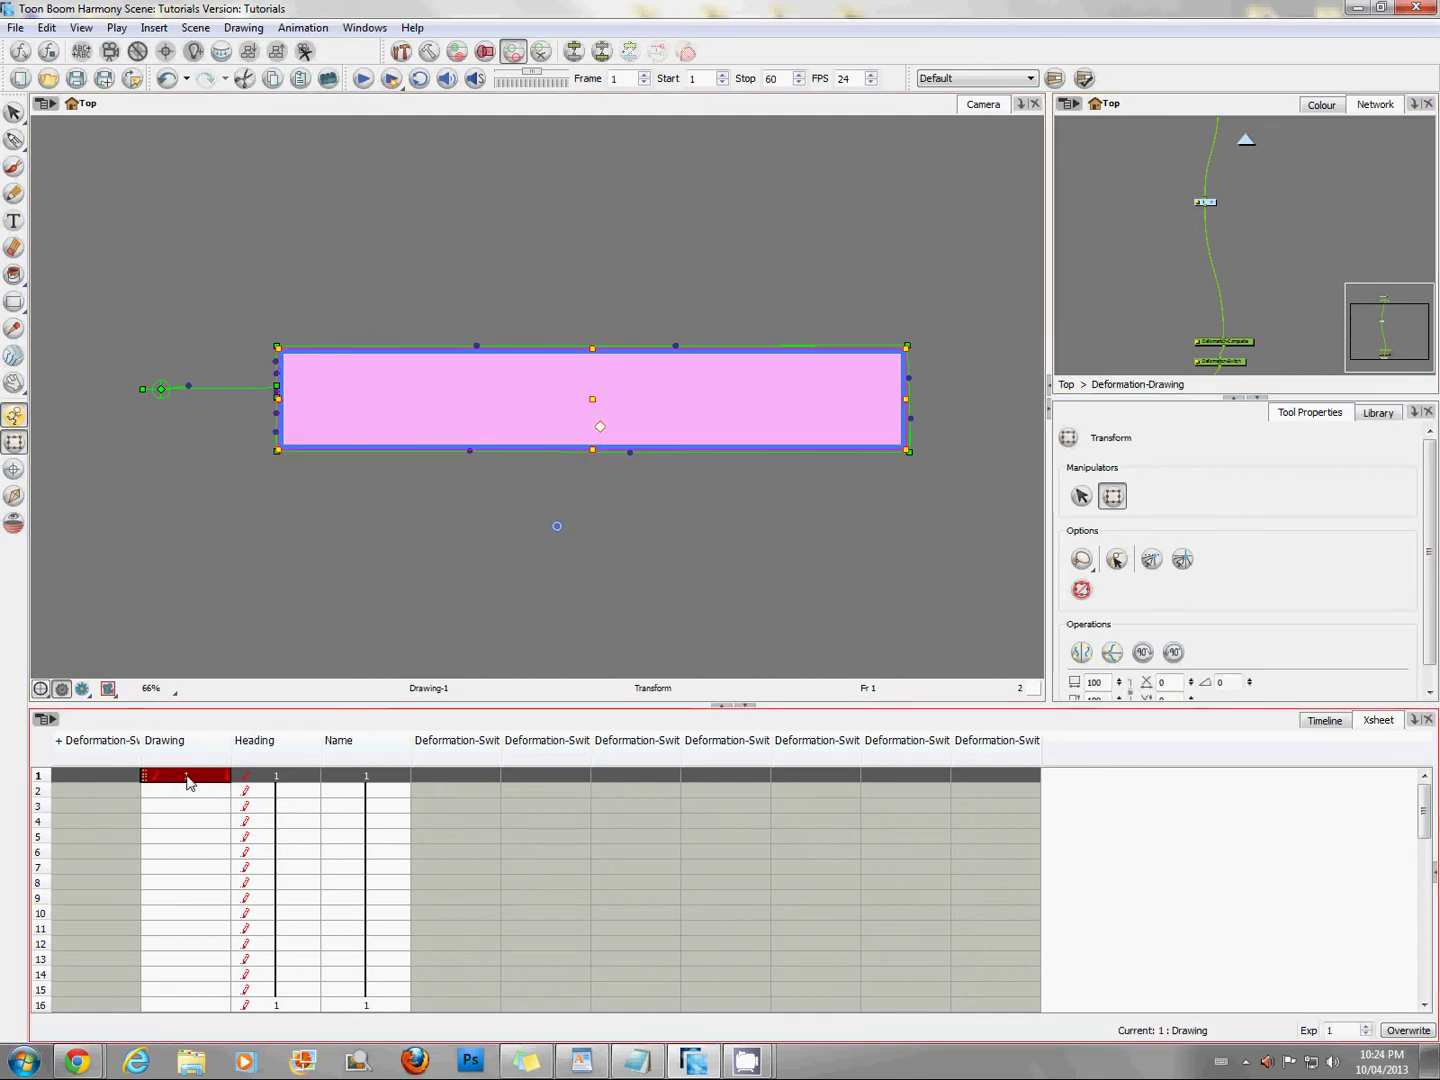
right_click(187, 783)
mouse_move(313, 463)
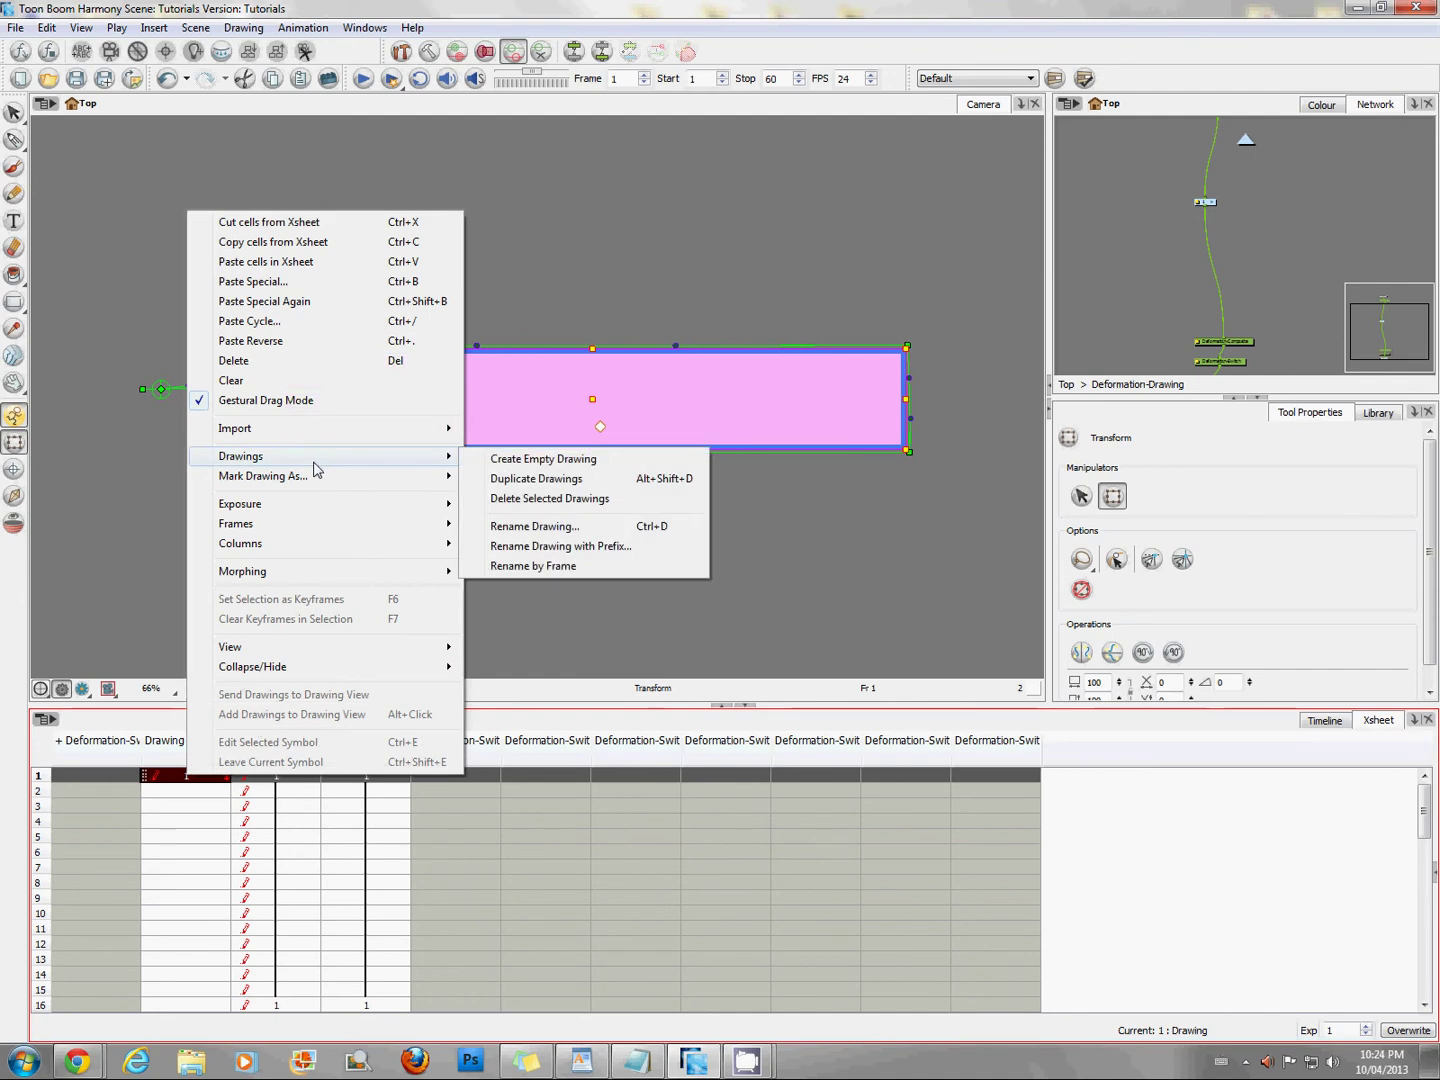
left_click(521, 480)
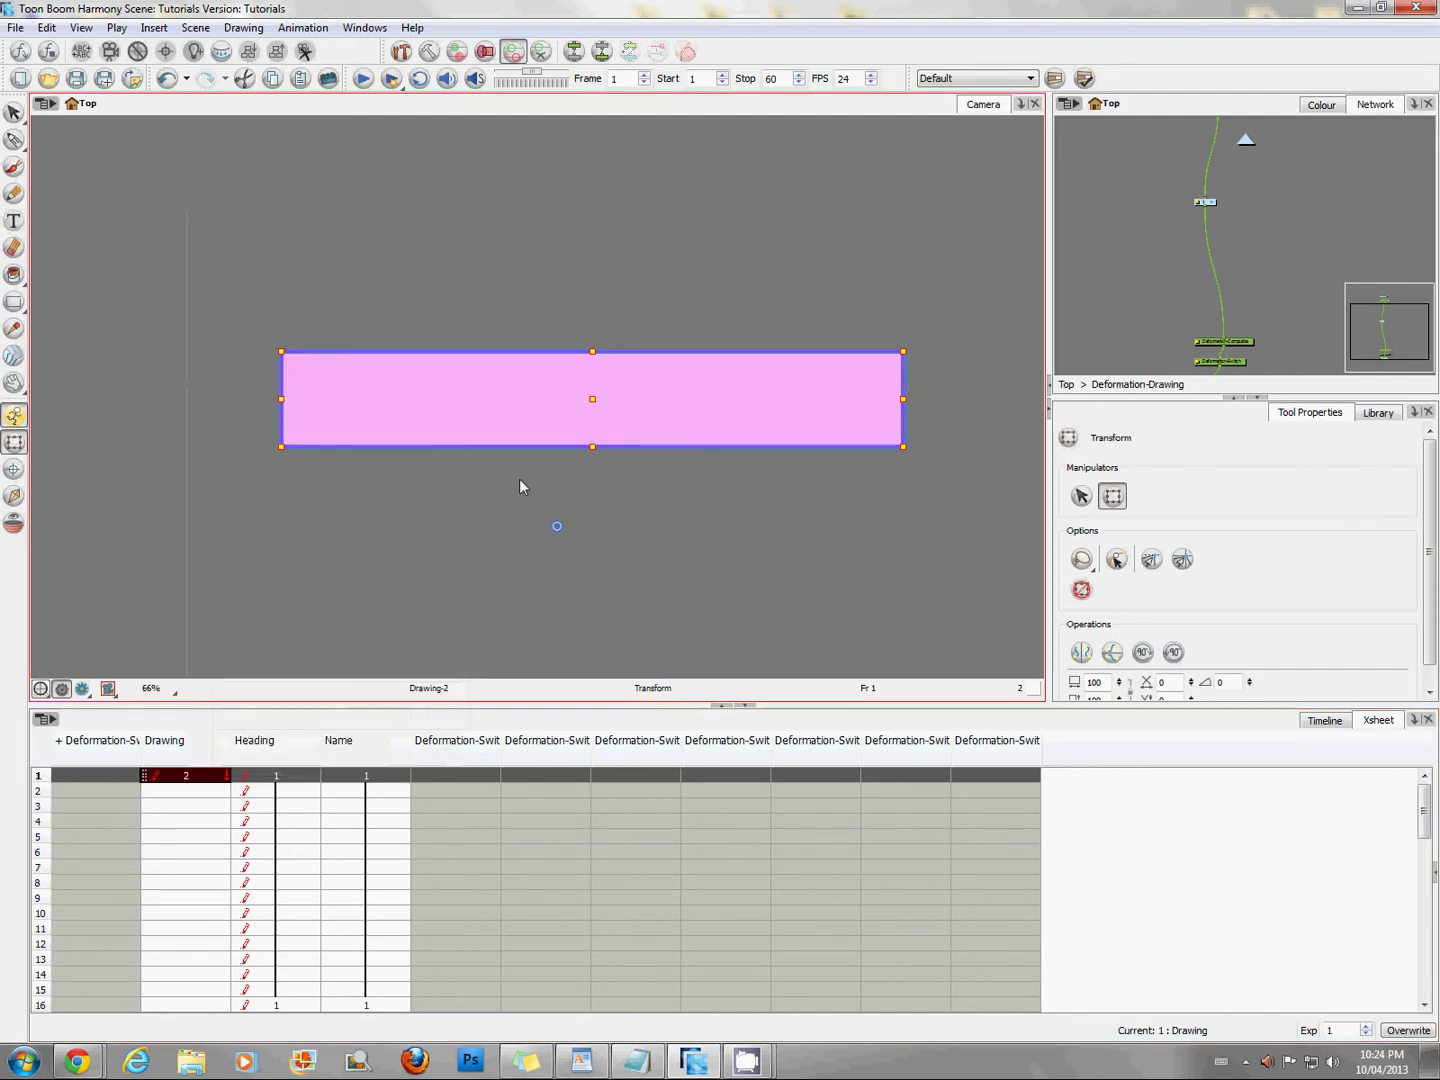
Expose drawing 2 at frame 2 and drawing 1 at frame 1 of the Drawing column, and go to frame 2.
left_click(194, 792)
type("2")
key("Return")
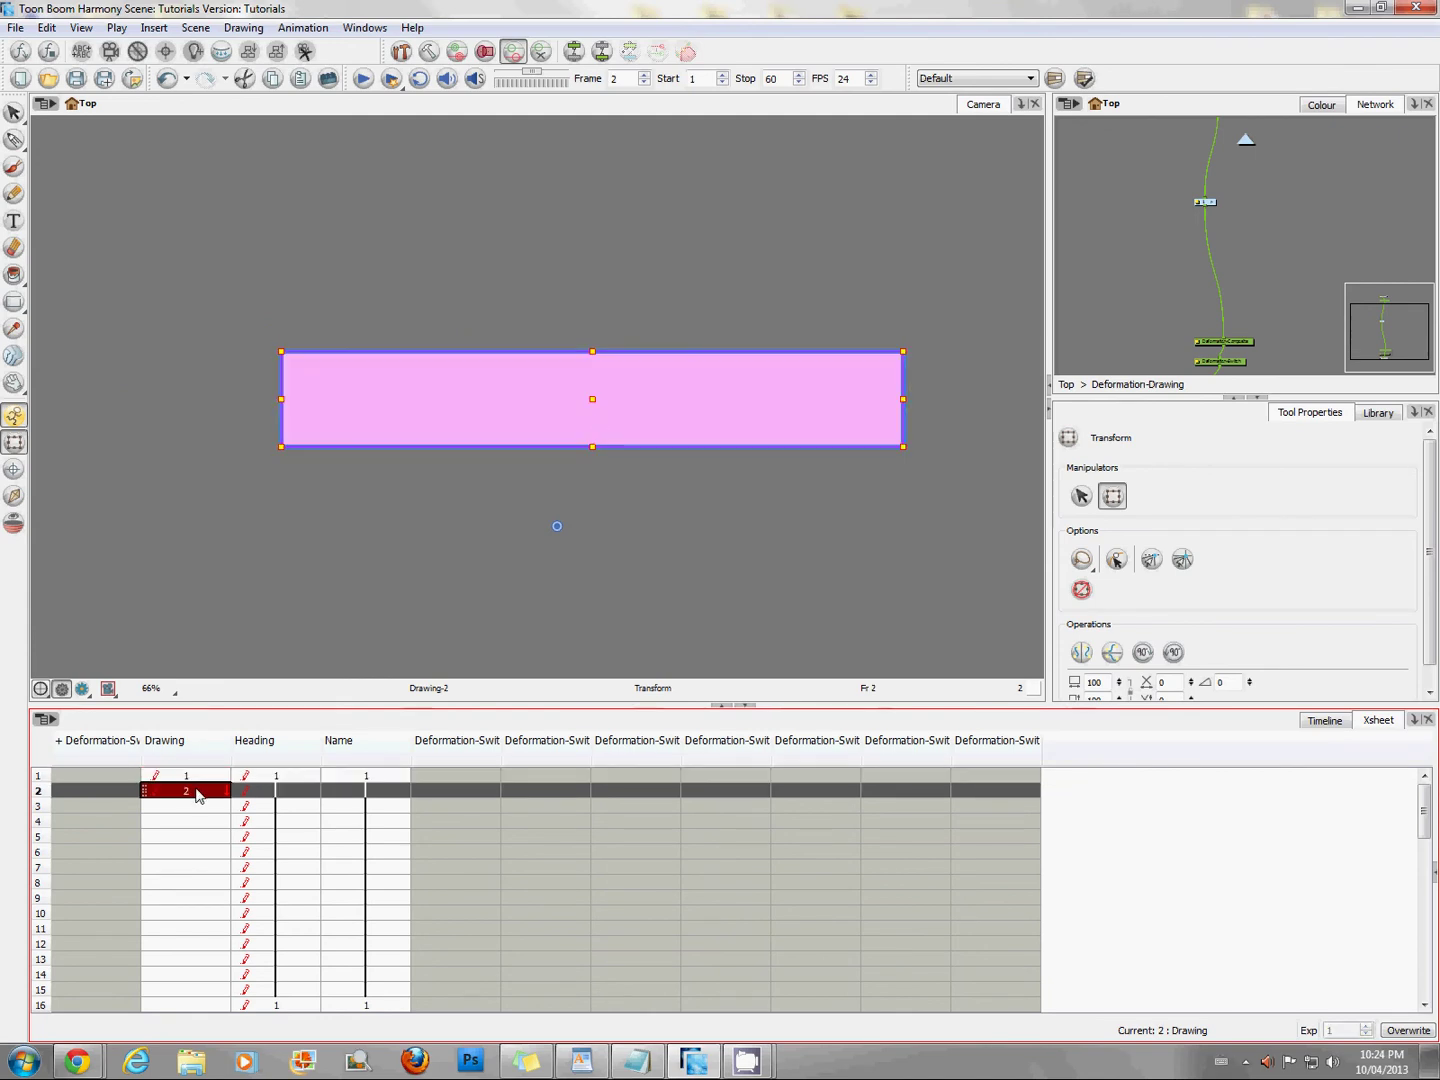
key("Up")
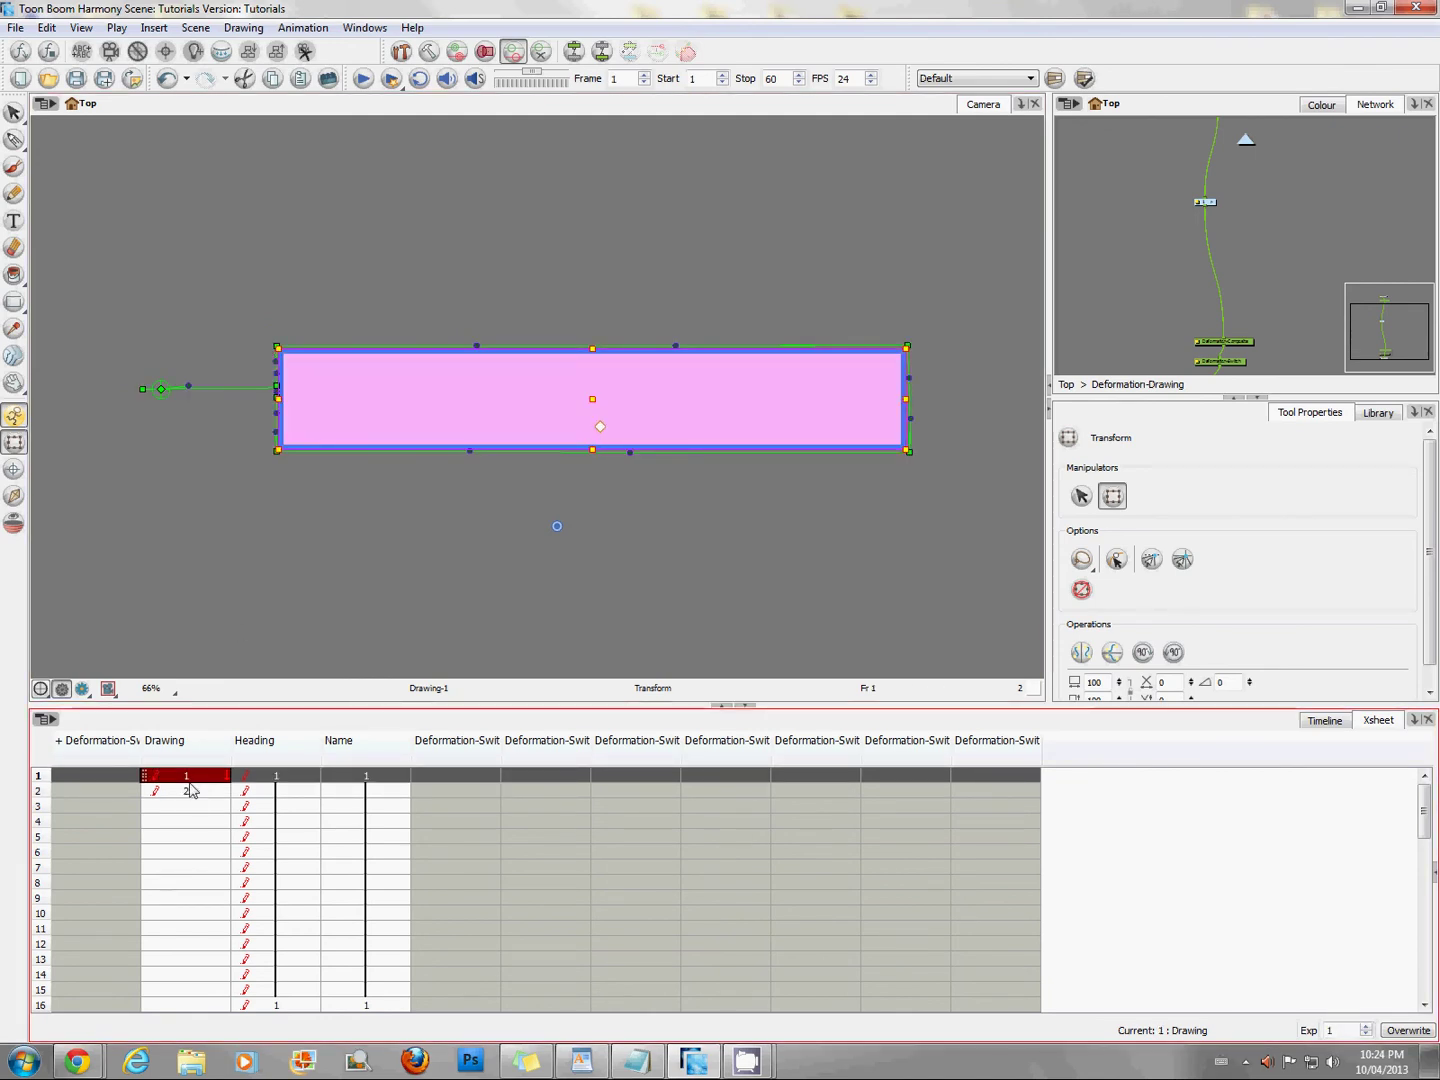
left_click(195, 795)
Paste Special a copy of deformation group 1 beside the original, with Always create drawing files and Create New Columns enabled.
left_click(1271, 194)
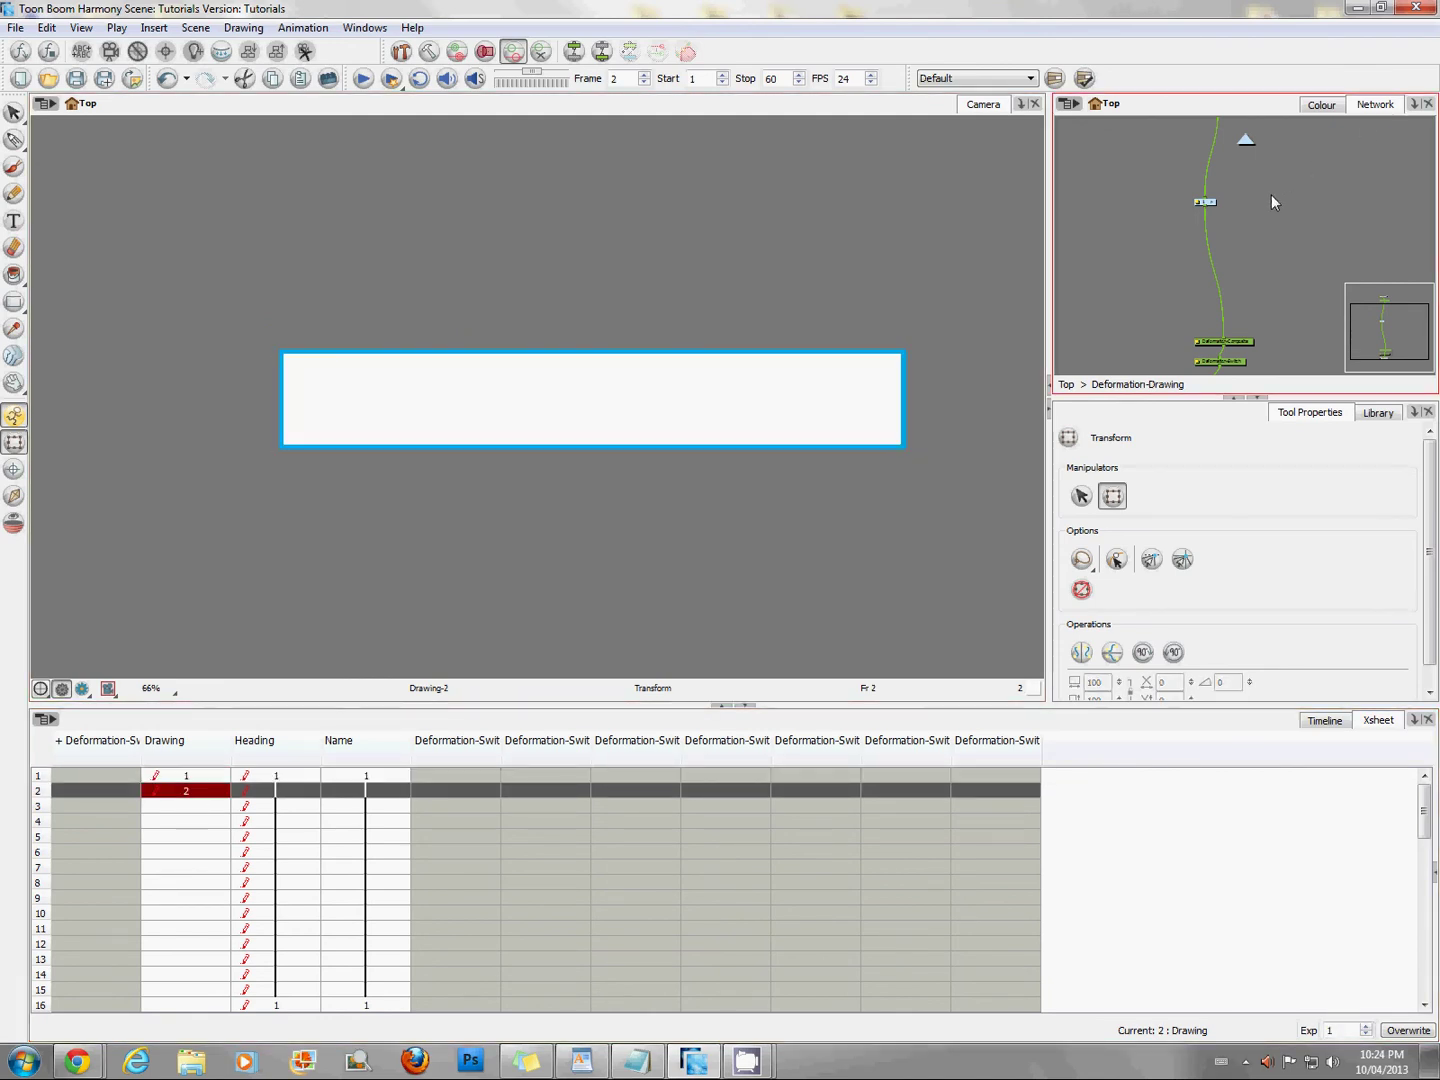
scroll(1285, 198, "up", 3)
mouse_move(1239, 200)
left_mouse_down()
mouse_move(1125, 283)
mouse_move(1252, 244)
mouse_move(1132, 240)
left_mouse_up()
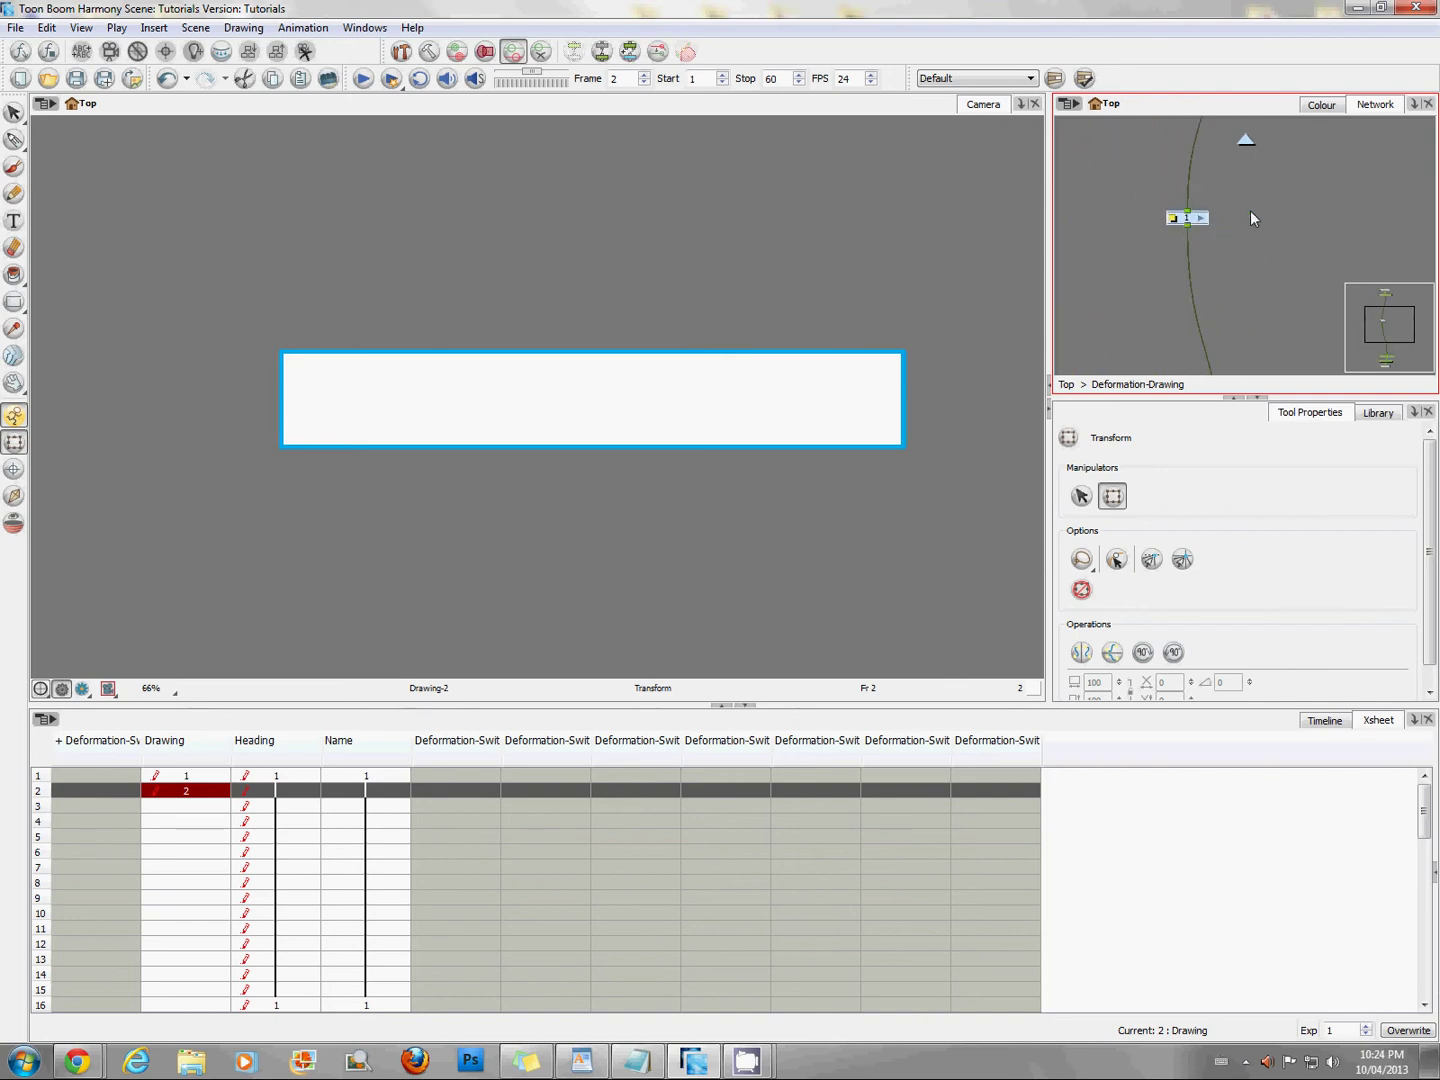
scroll(1250, 211, "down", 2)
left_click_drag(1275, 264, 1135, 248)
right_click(1189, 229)
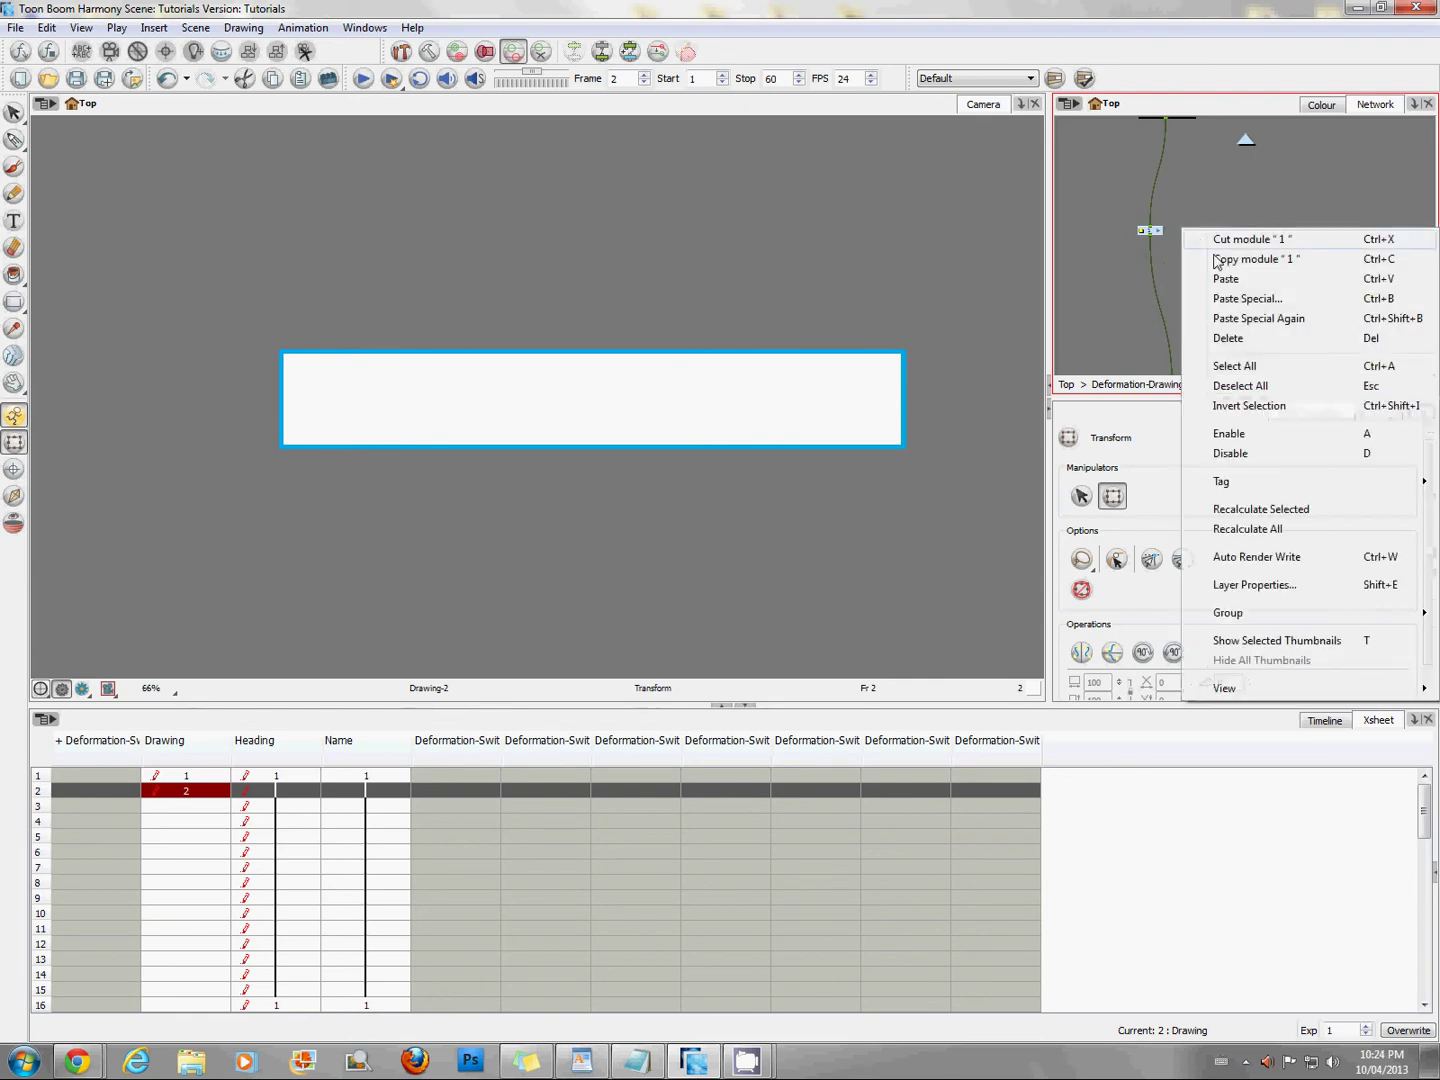
left_click(1193, 302)
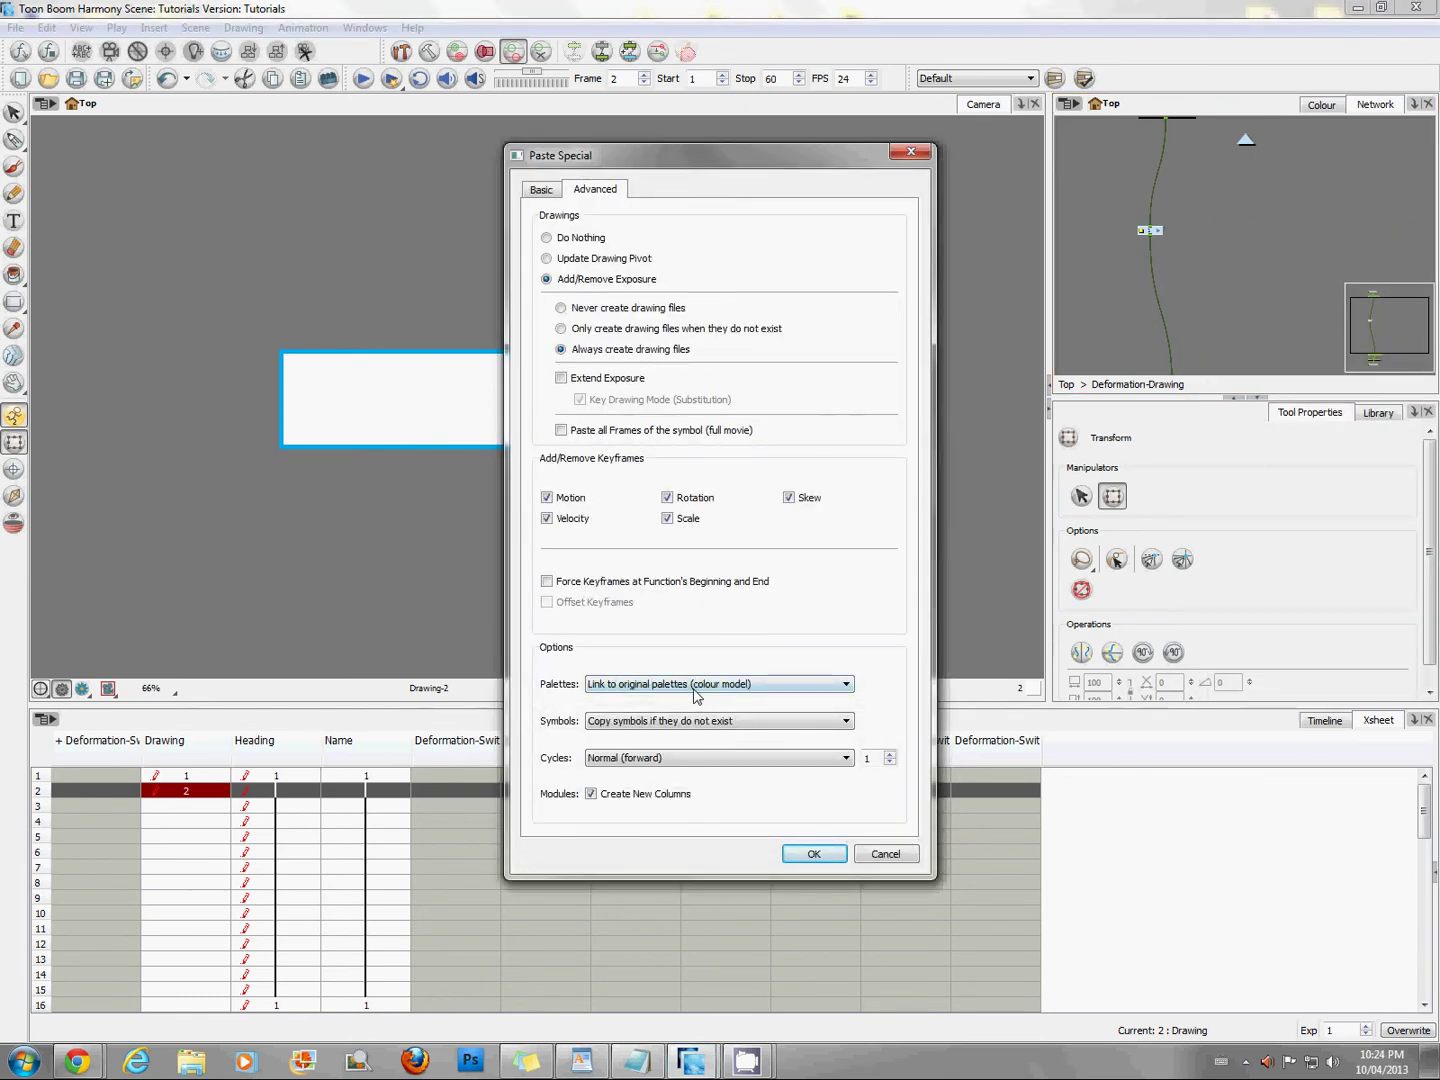
left_click(815, 853)
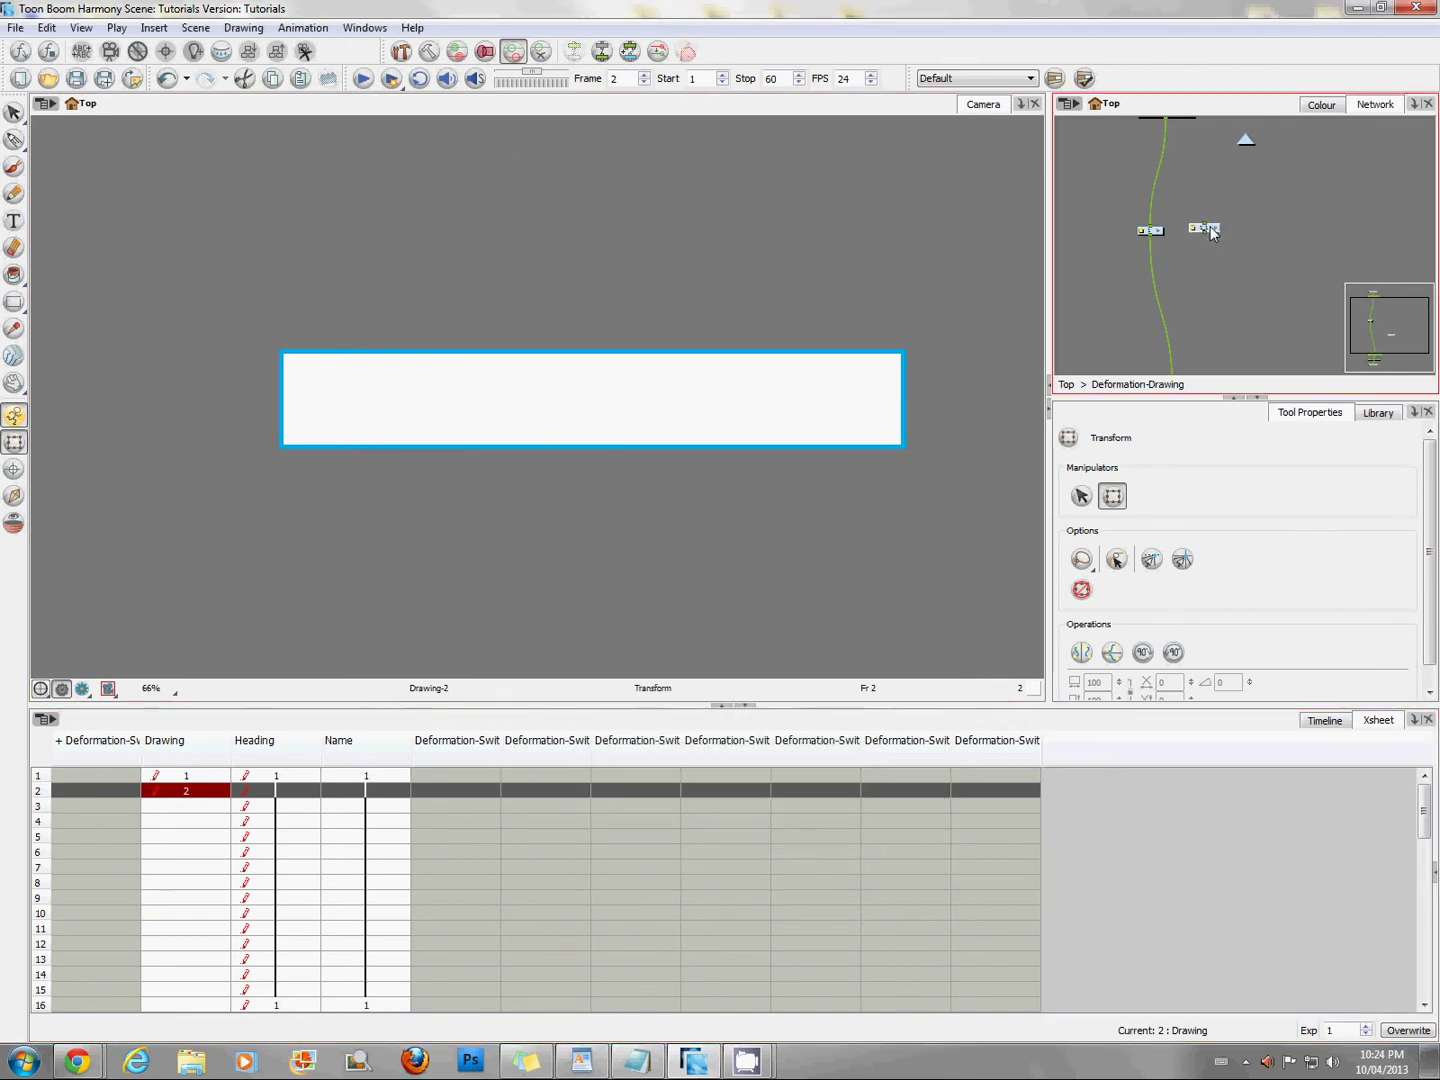
Line up the pasted deformation group with group 1 and rename it 2.
left_click(1192, 230)
left_click_drag(436, 347, 382, 356)
type("2")
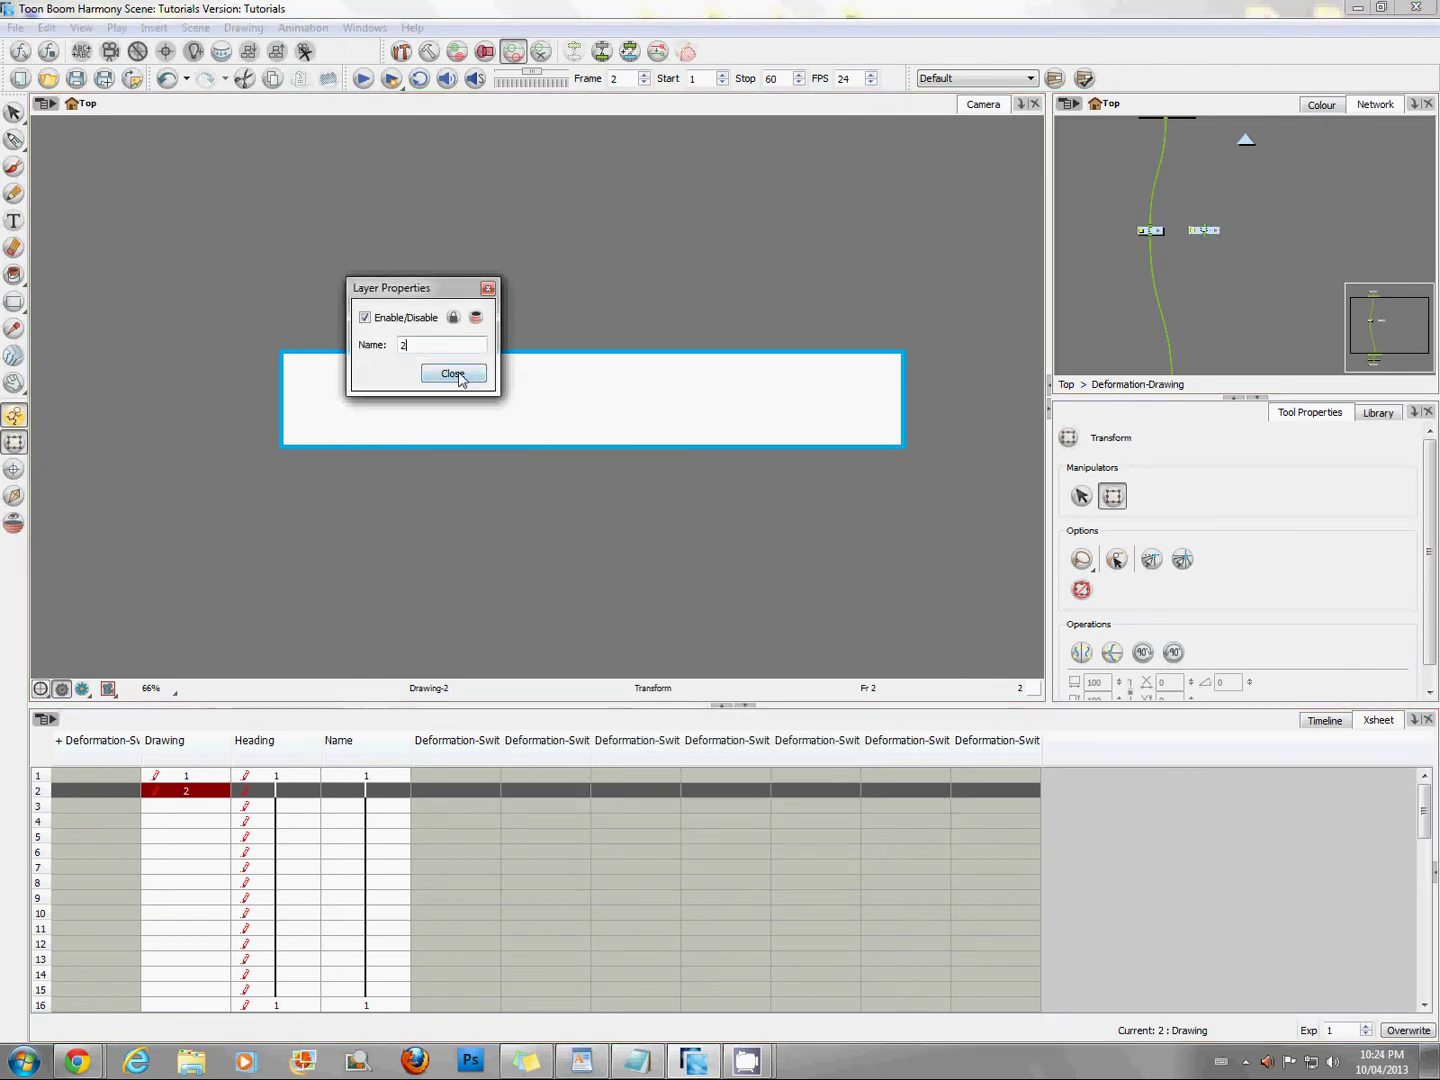
left_click(456, 374)
Connect deformation group 2 to the deformation root above it and the deformation composite below it.
scroll(1220, 188, "up", 2)
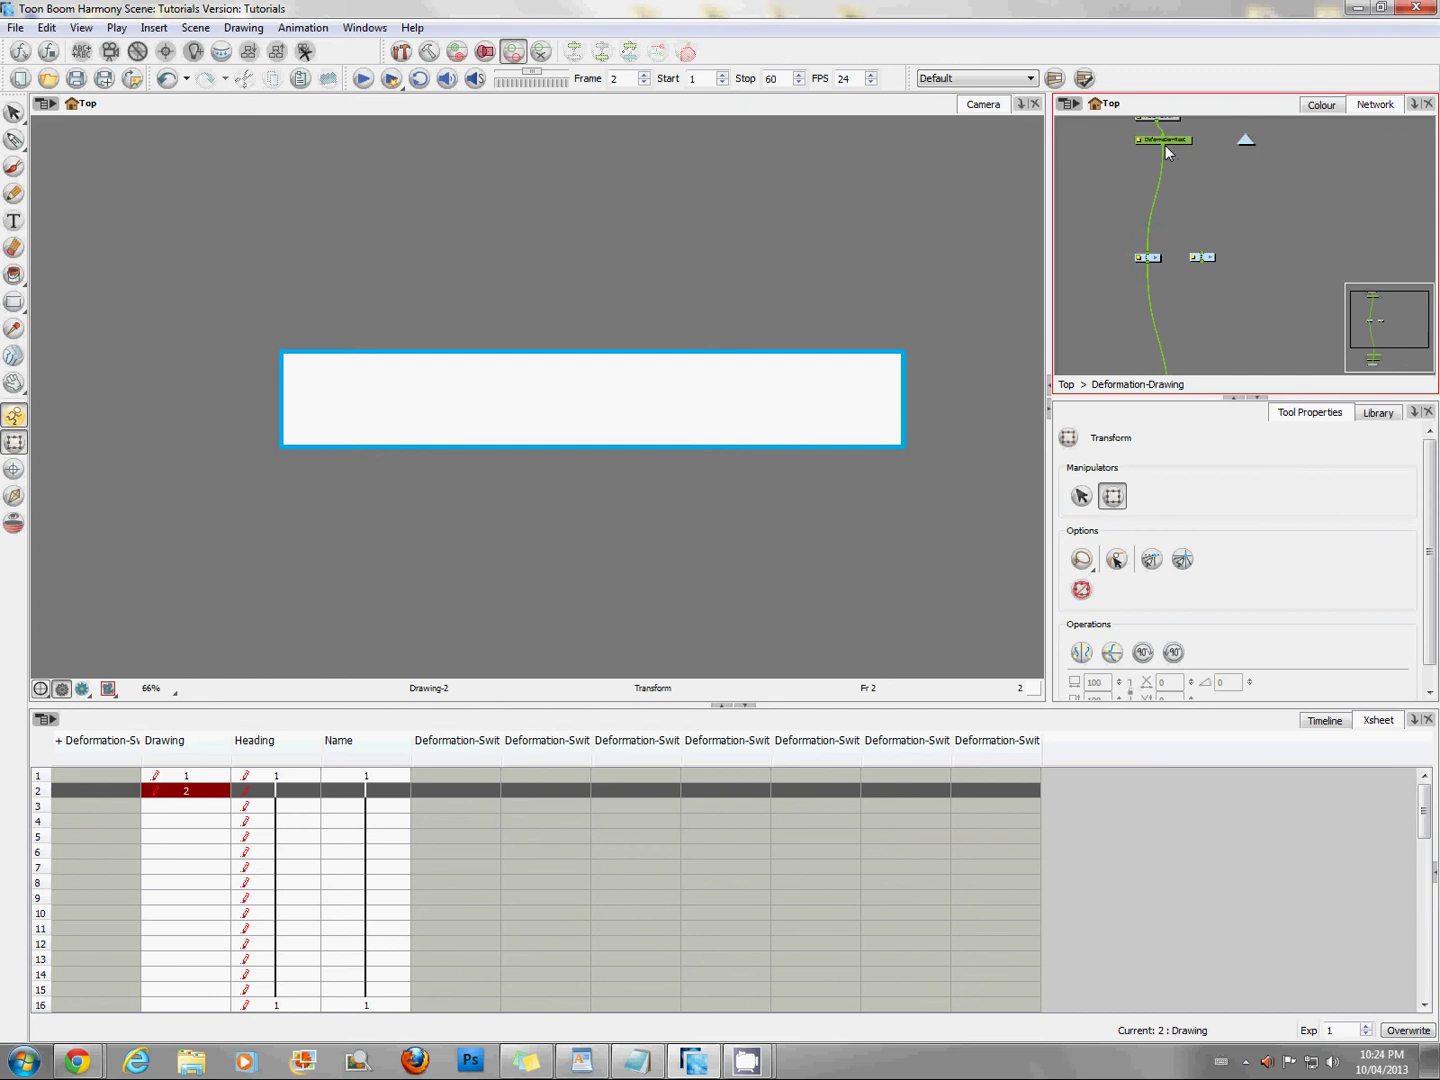
key("1")
key("1")
left_click_drag(1206, 246, 1169, 159)
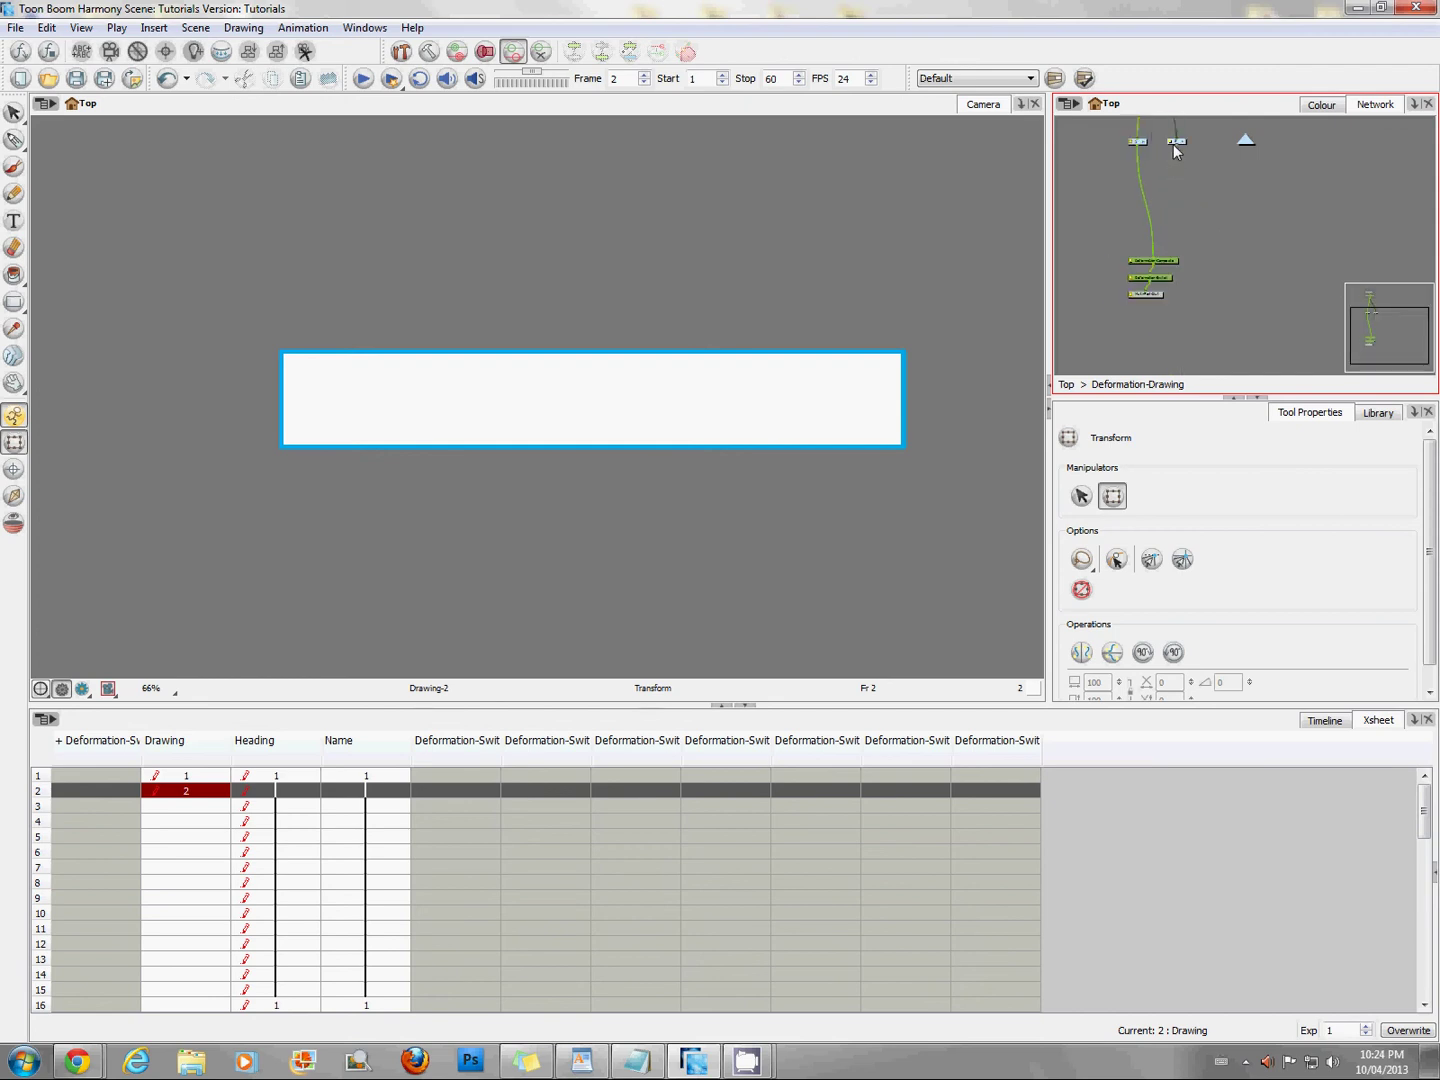
key("1")
left_click_drag(1167, 261, 1164, 285)
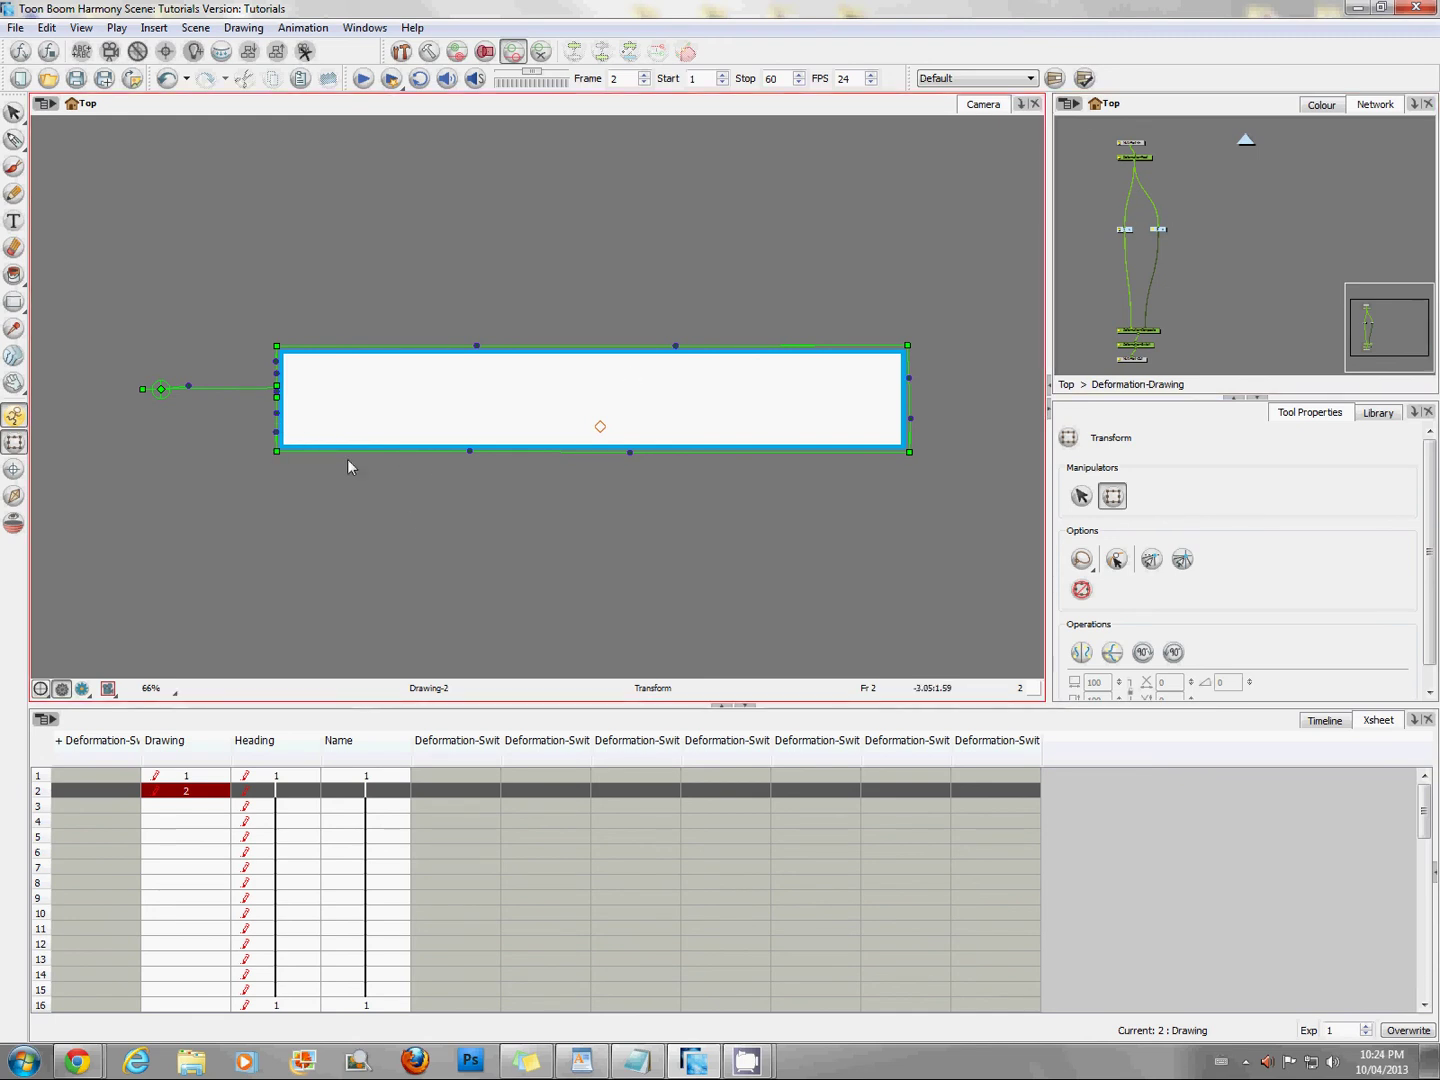
Test the deformation at frame 2 by pulling the rectangle's lower-left corner down and bending its top edge upward, and return to frame 1.
left_click_drag(277, 452, 278, 559)
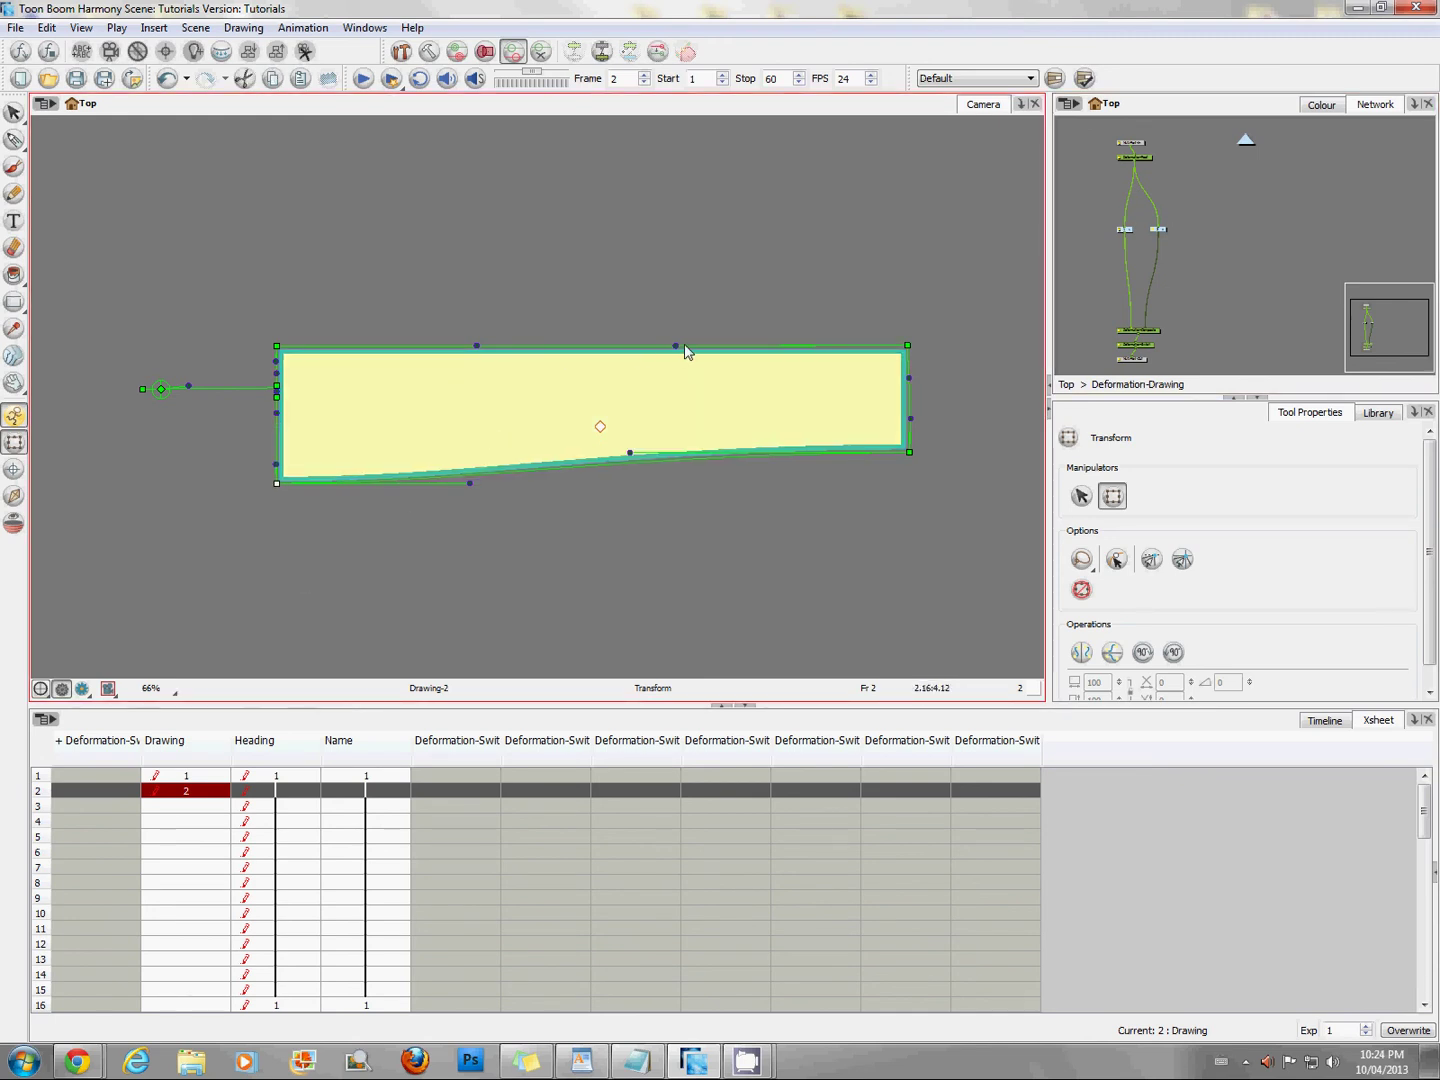
left_click_drag(684, 347, 644, 247)
key("comma")
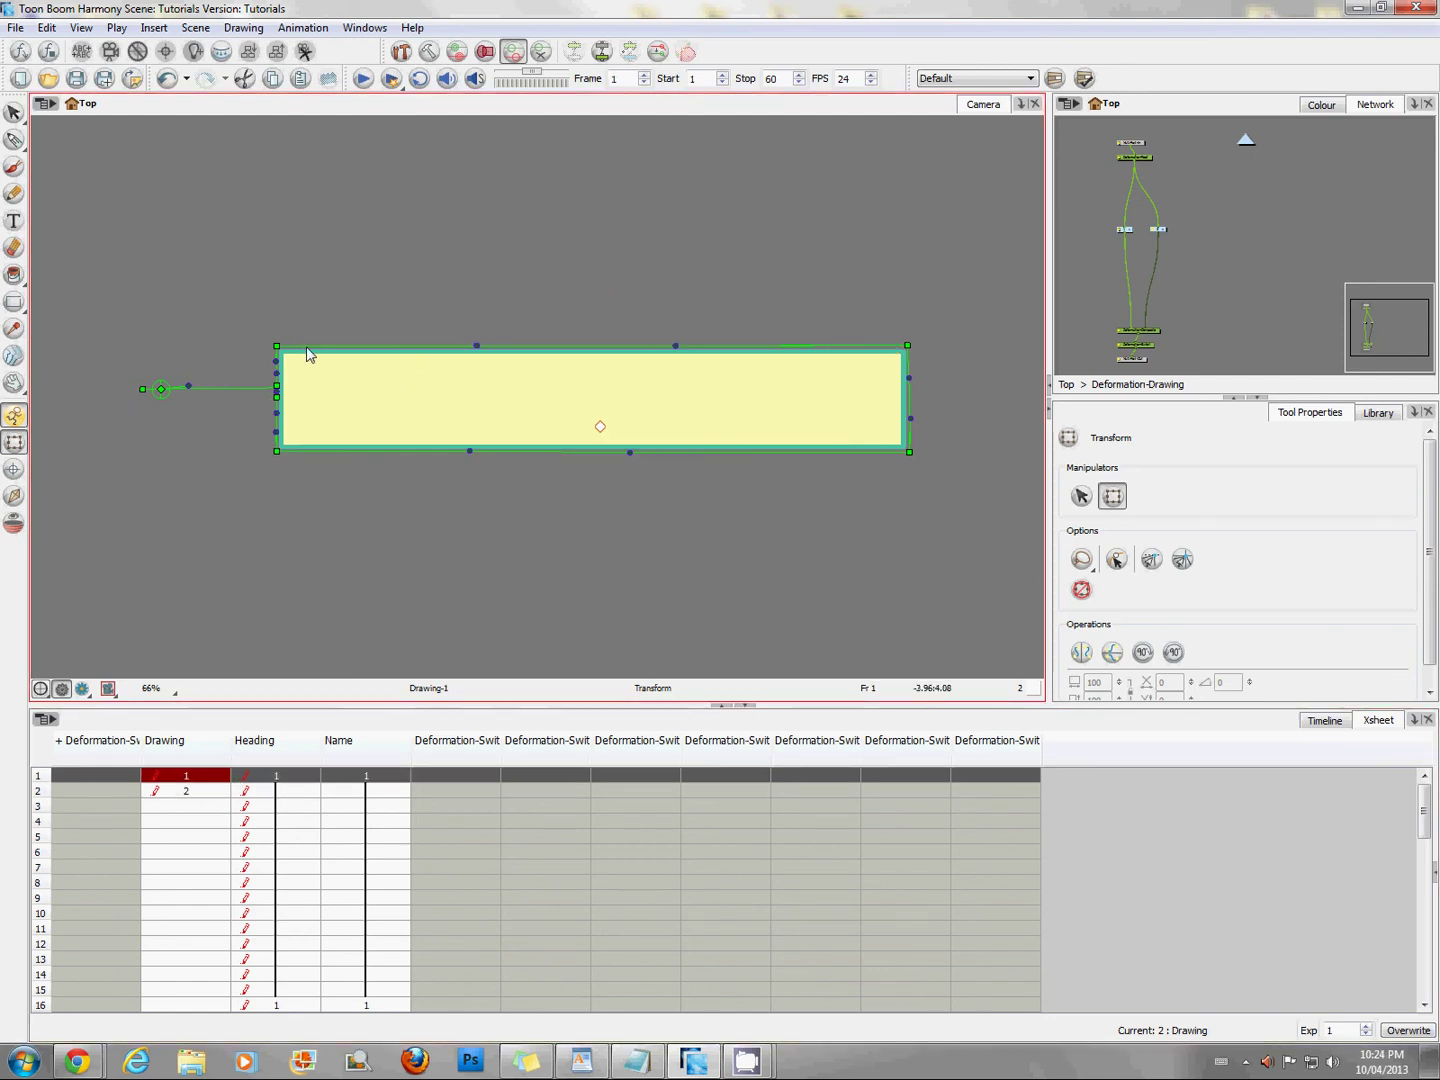
Compare the rectangle's shapes at frames 1 and 2, and undo the test pull on its upper-left corner at frame 1.
key("period")
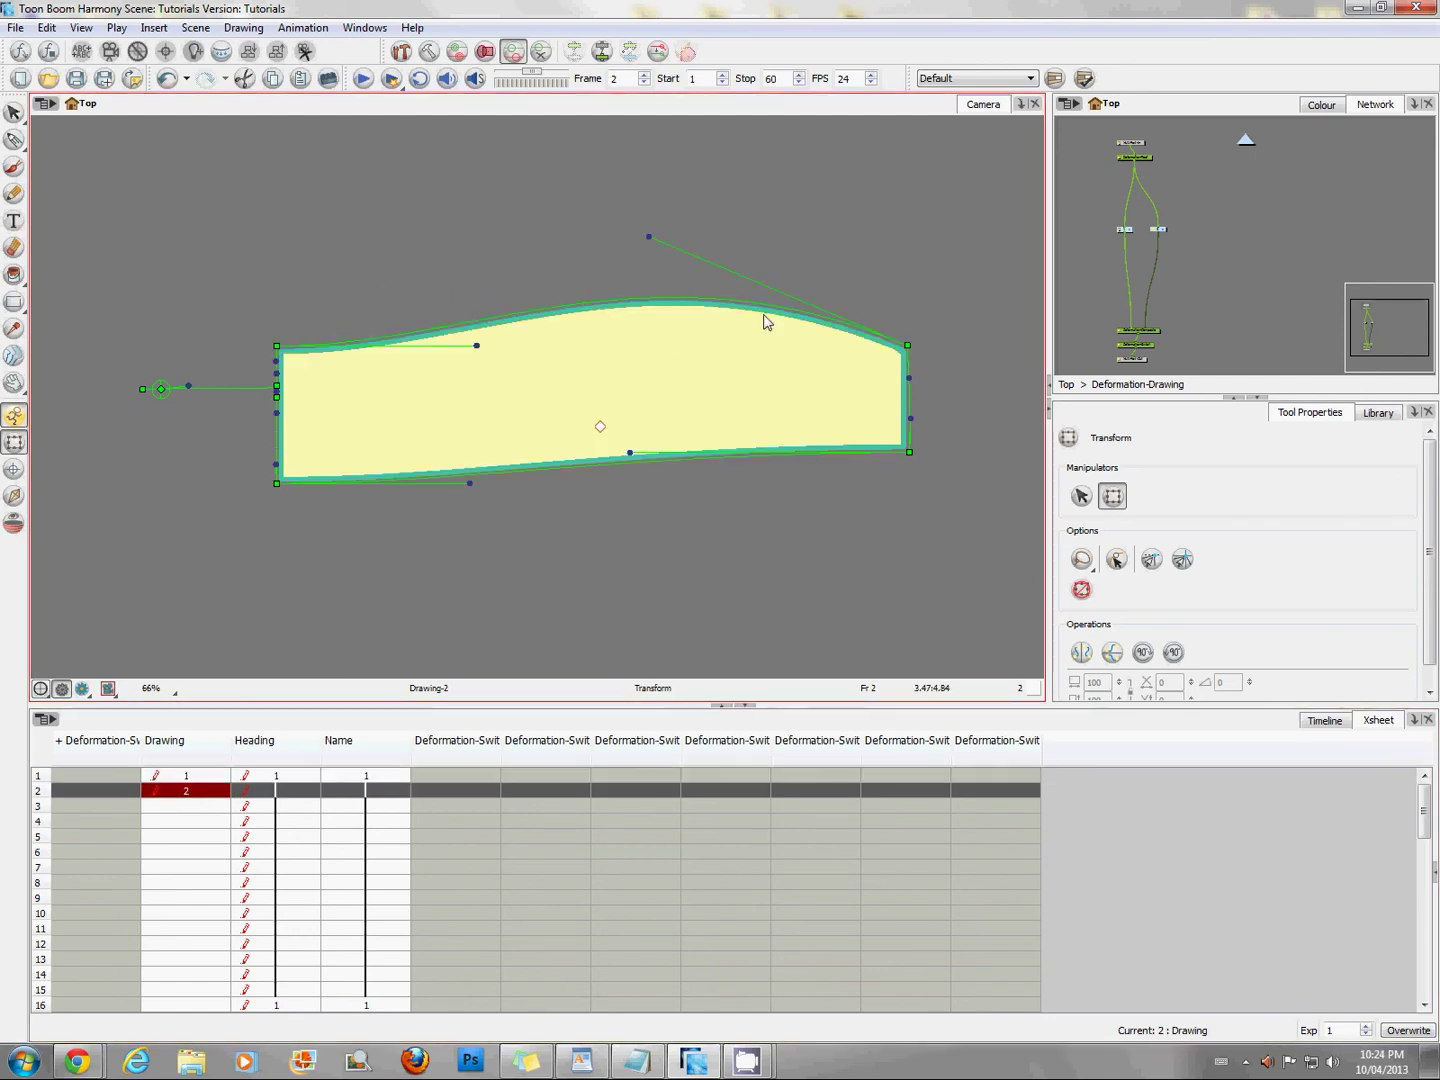
key("comma")
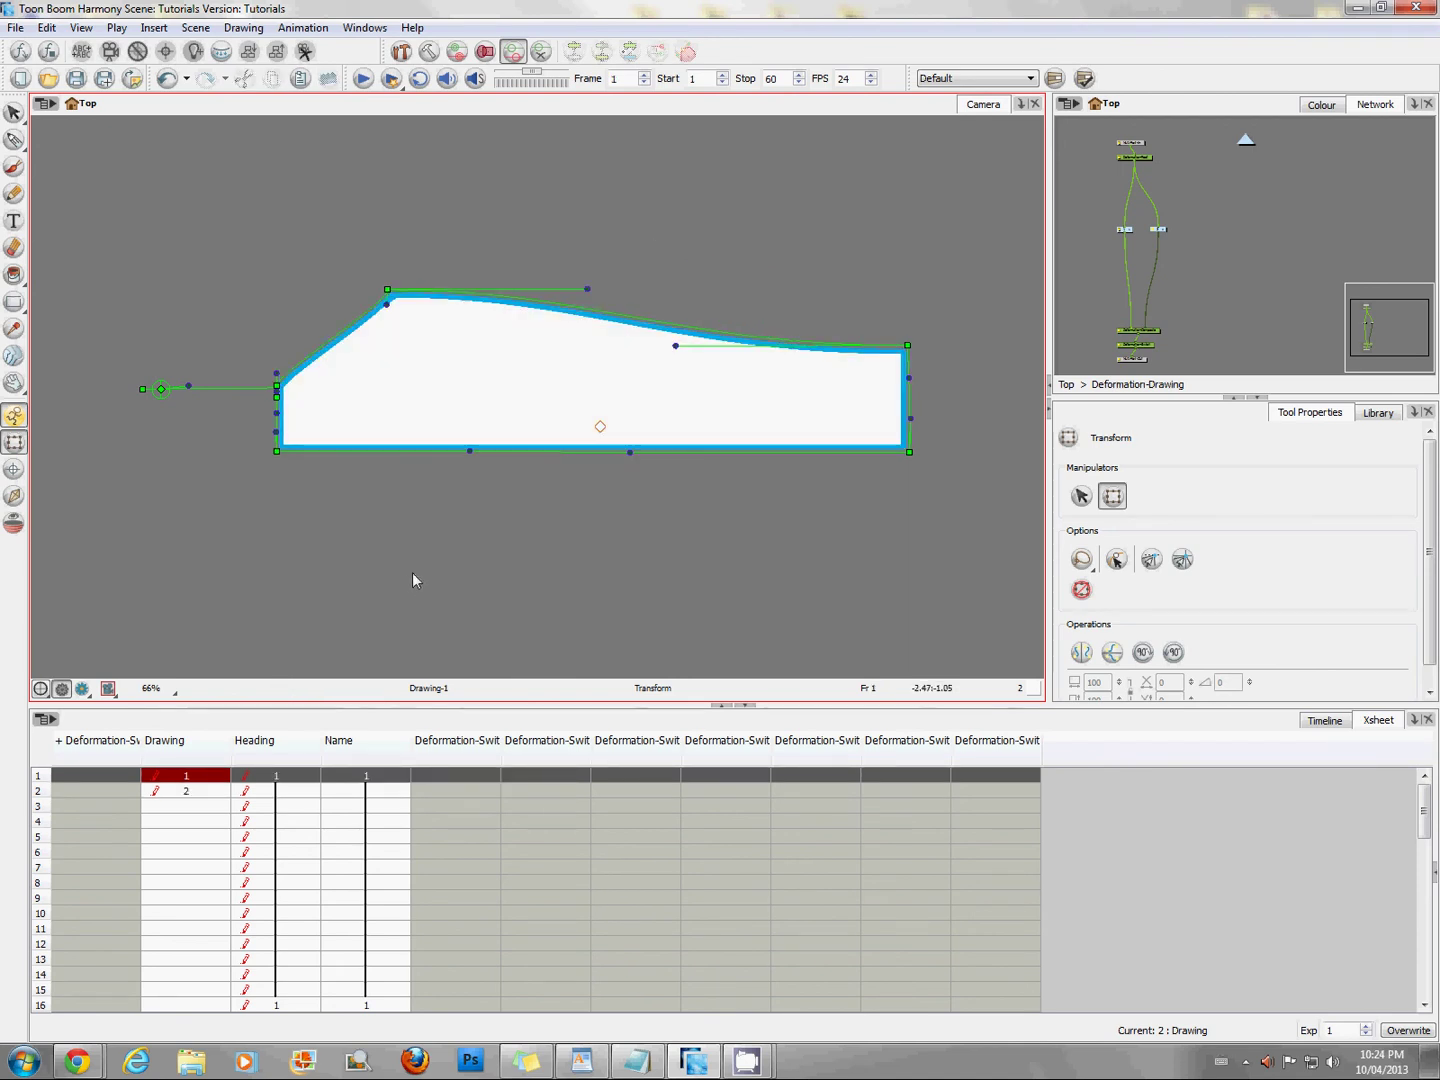
key("ctrl+z")
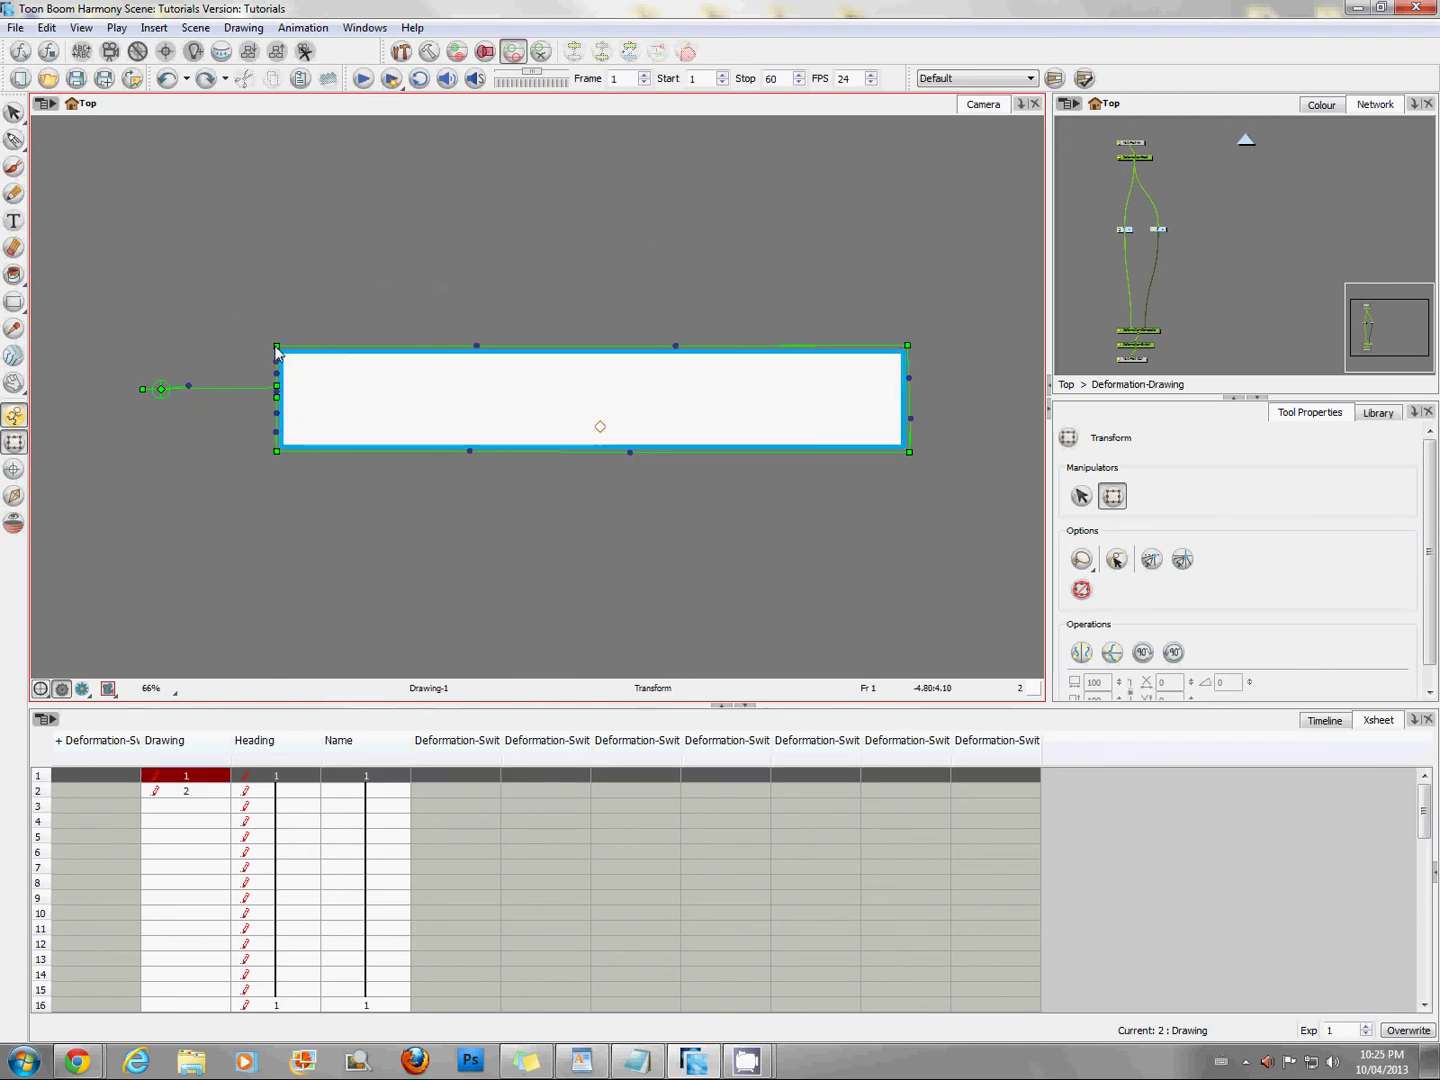
left_click(188, 792)
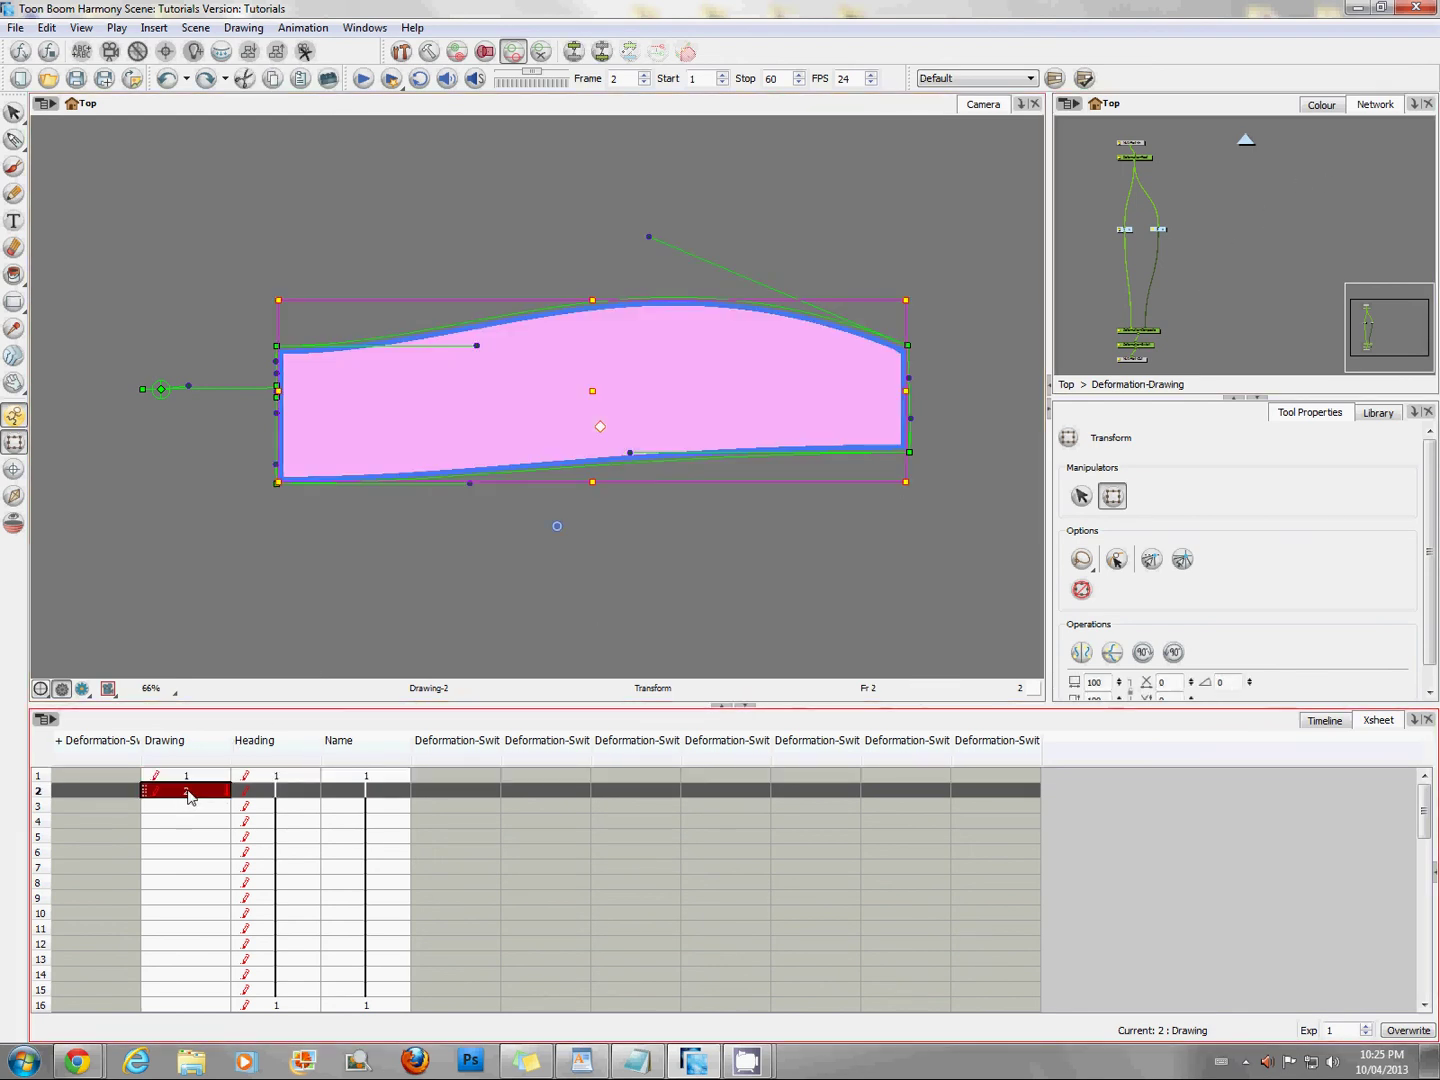
right_click(189, 793)
mouse_move(290, 476)
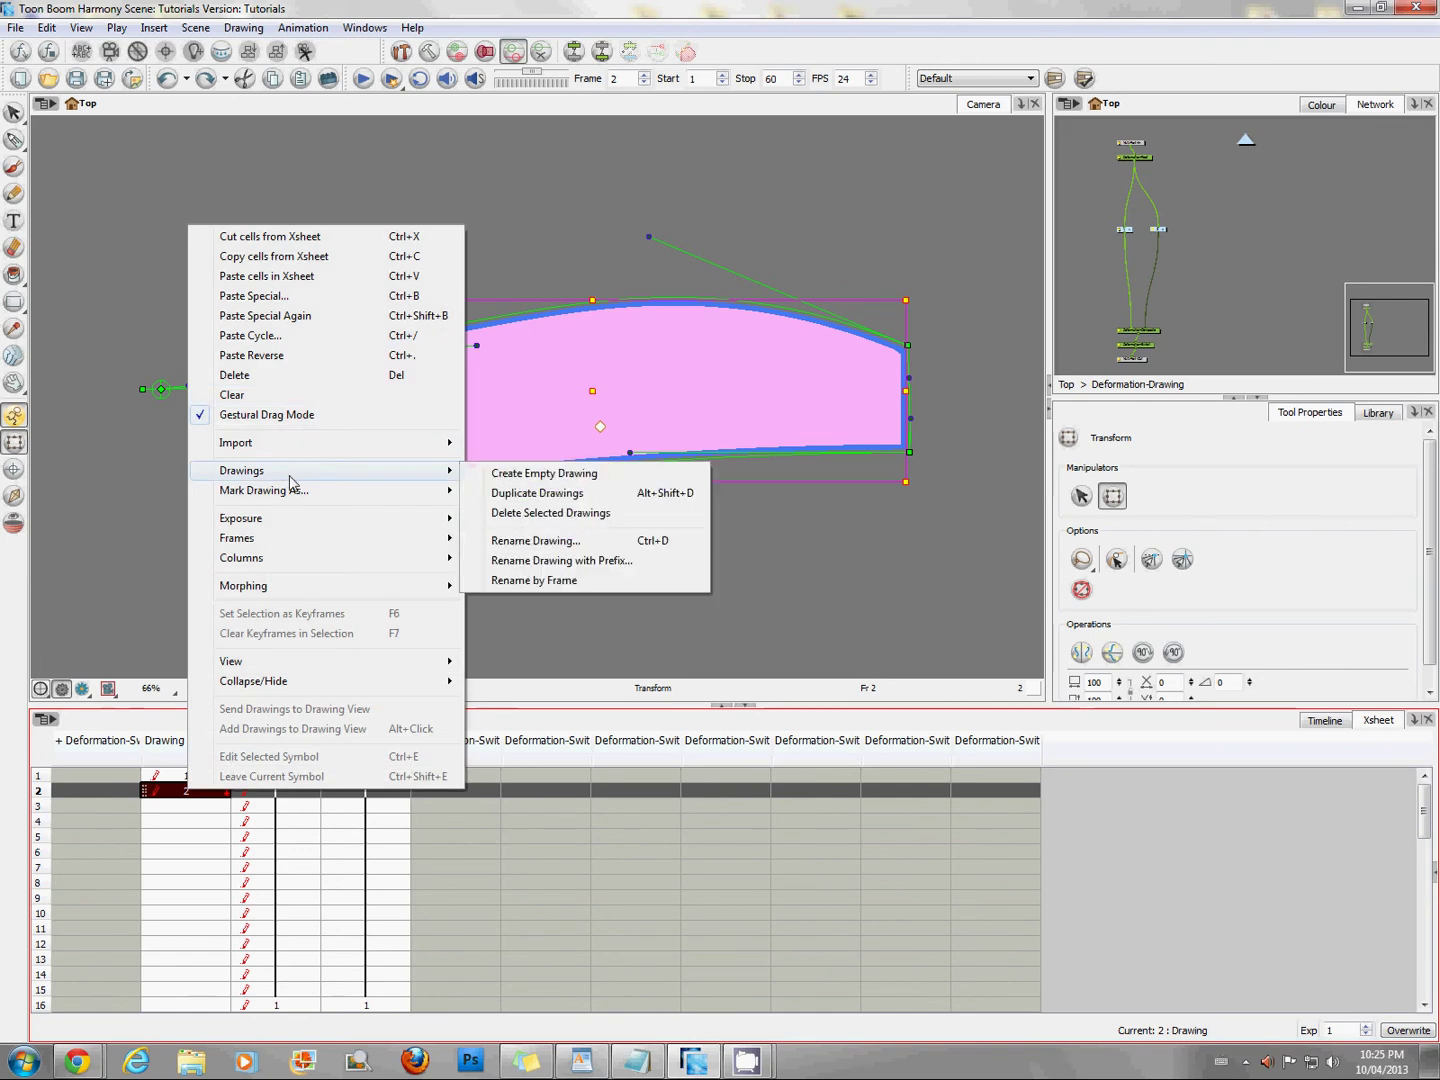
left_click(514, 517)
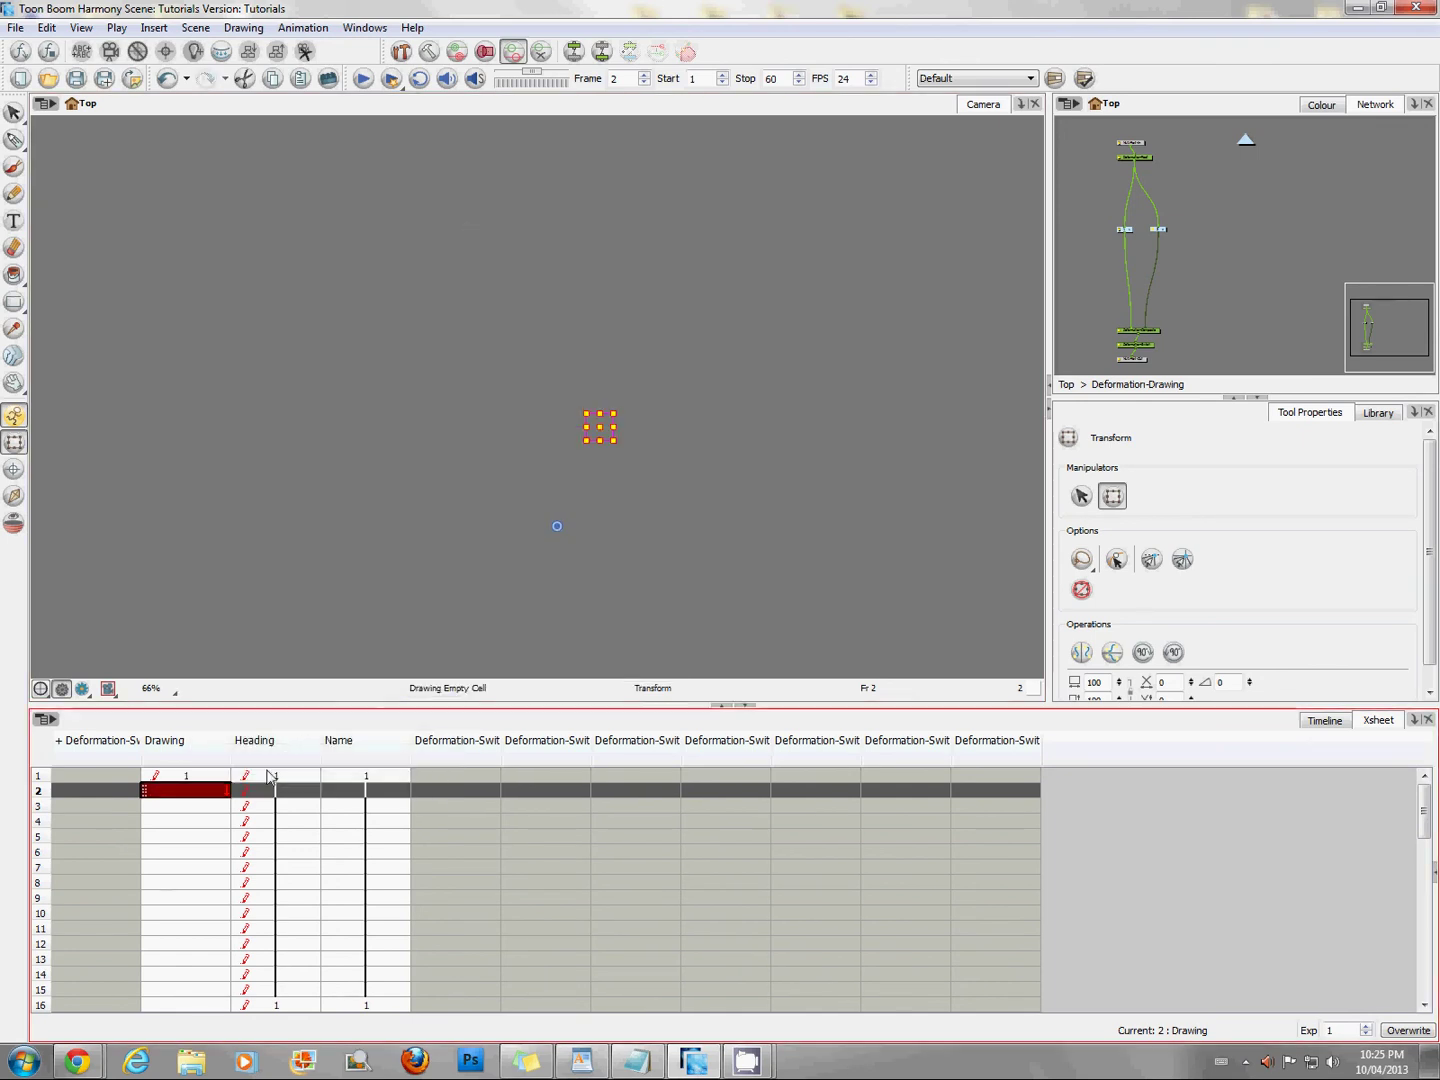
key("ctrl+z")
Rename the drawing exposed at frame 2 as 1+2.
right_click(212, 789)
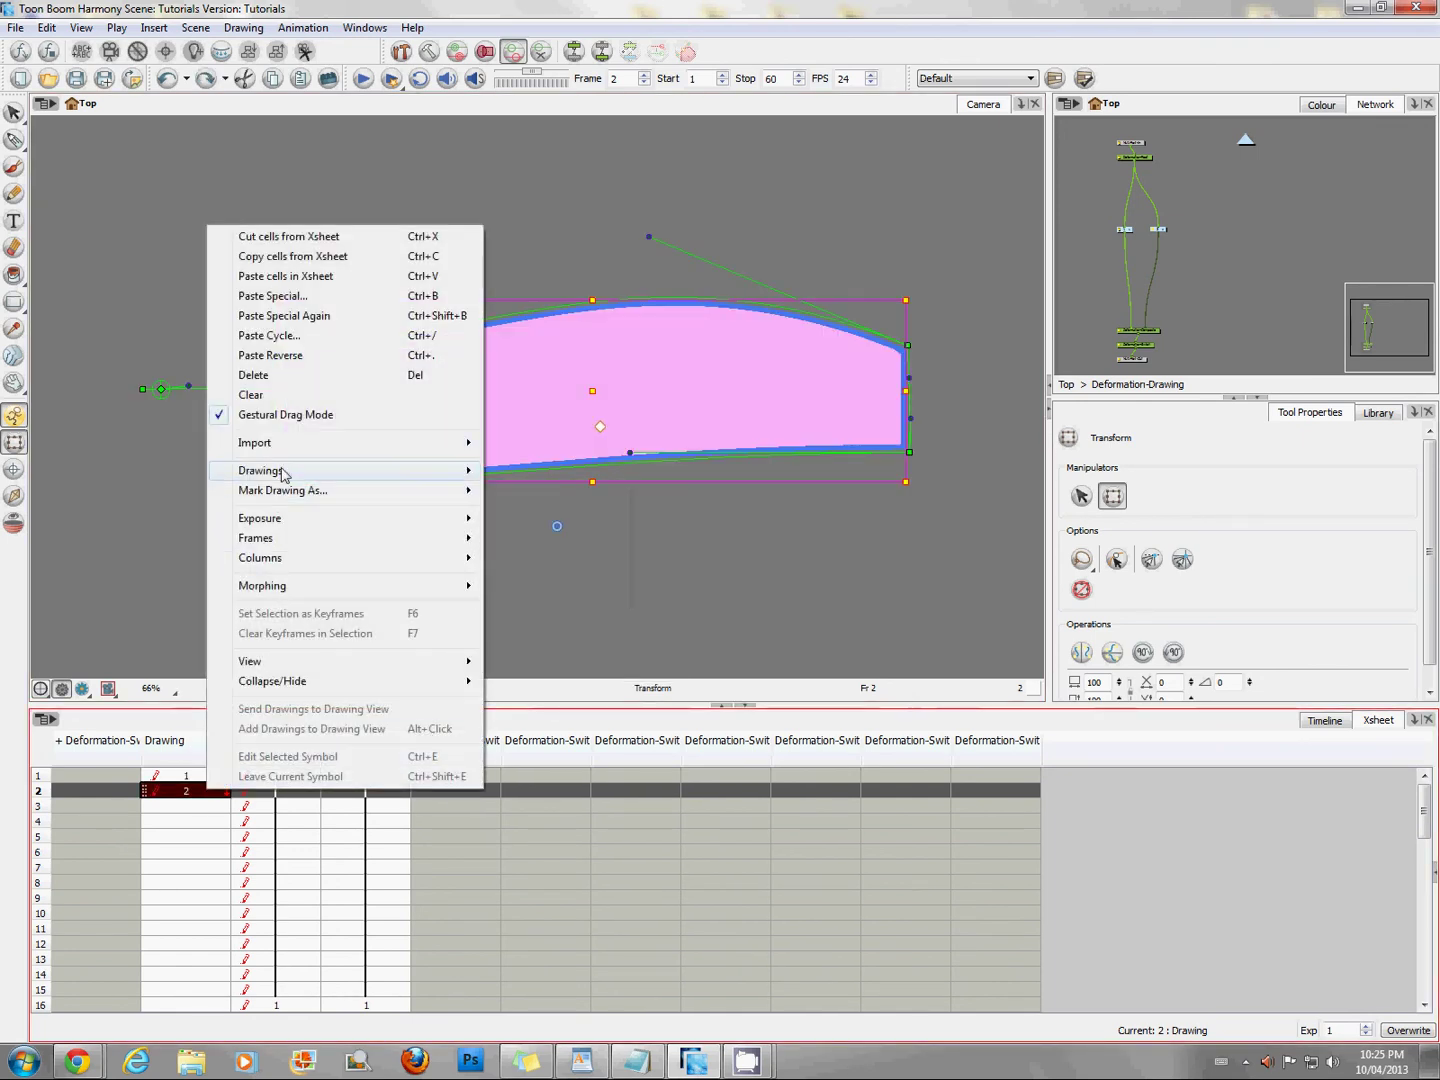
mouse_move(290, 476)
left_click(555, 540)
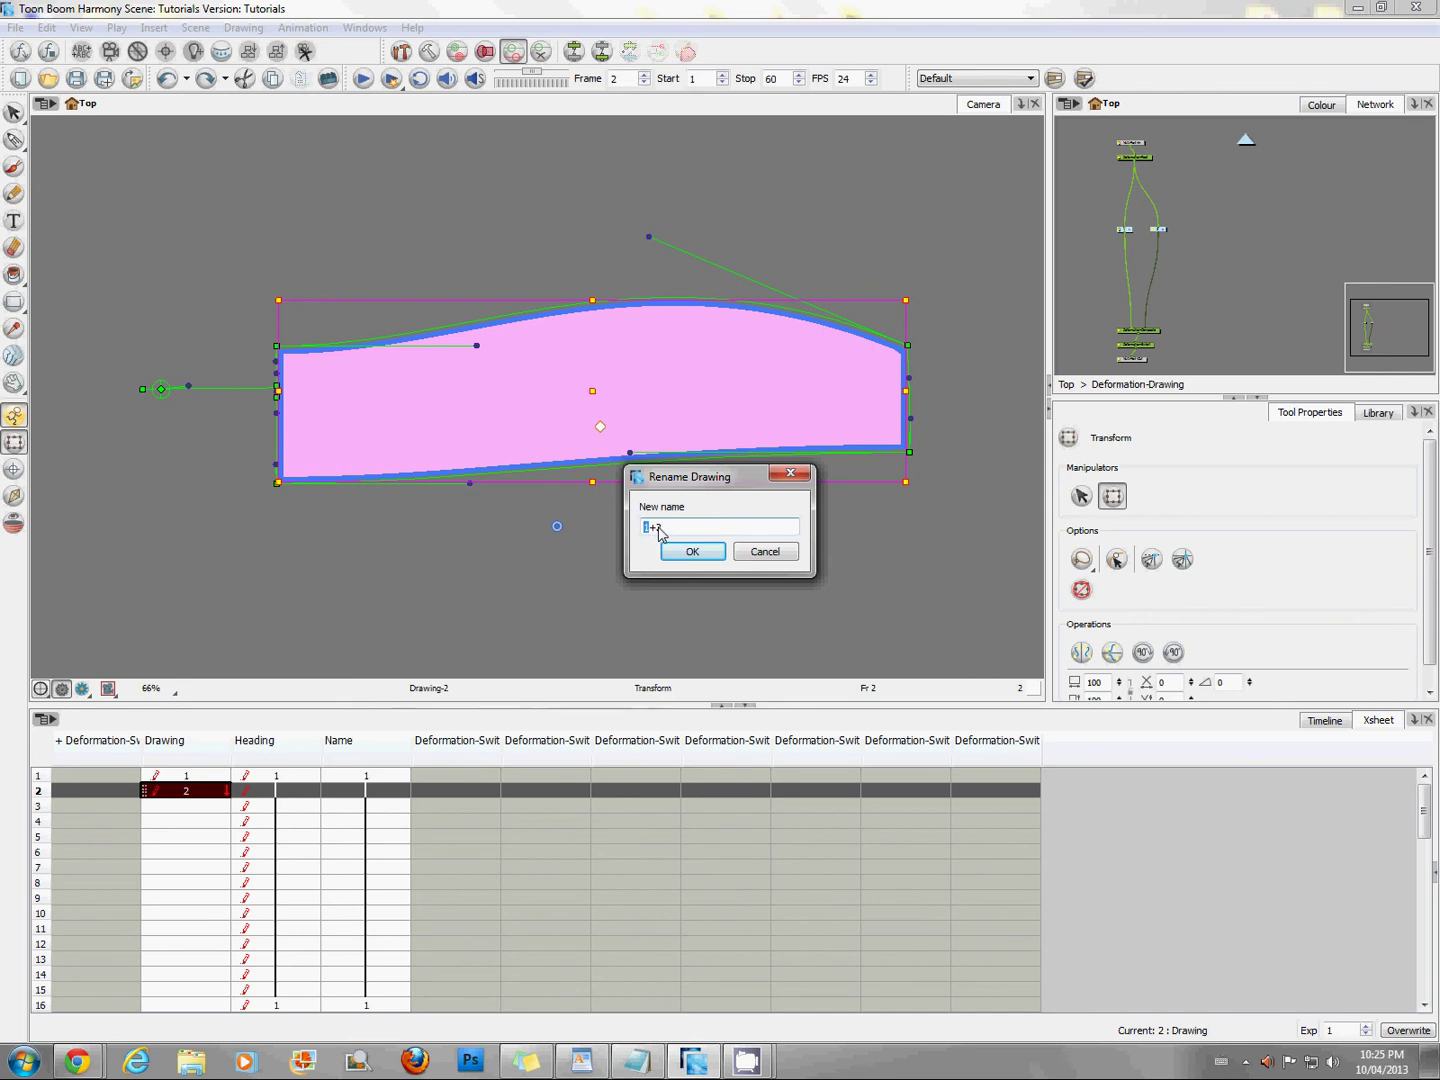
left_click_drag(661, 527, 657, 533)
left_click(693, 554)
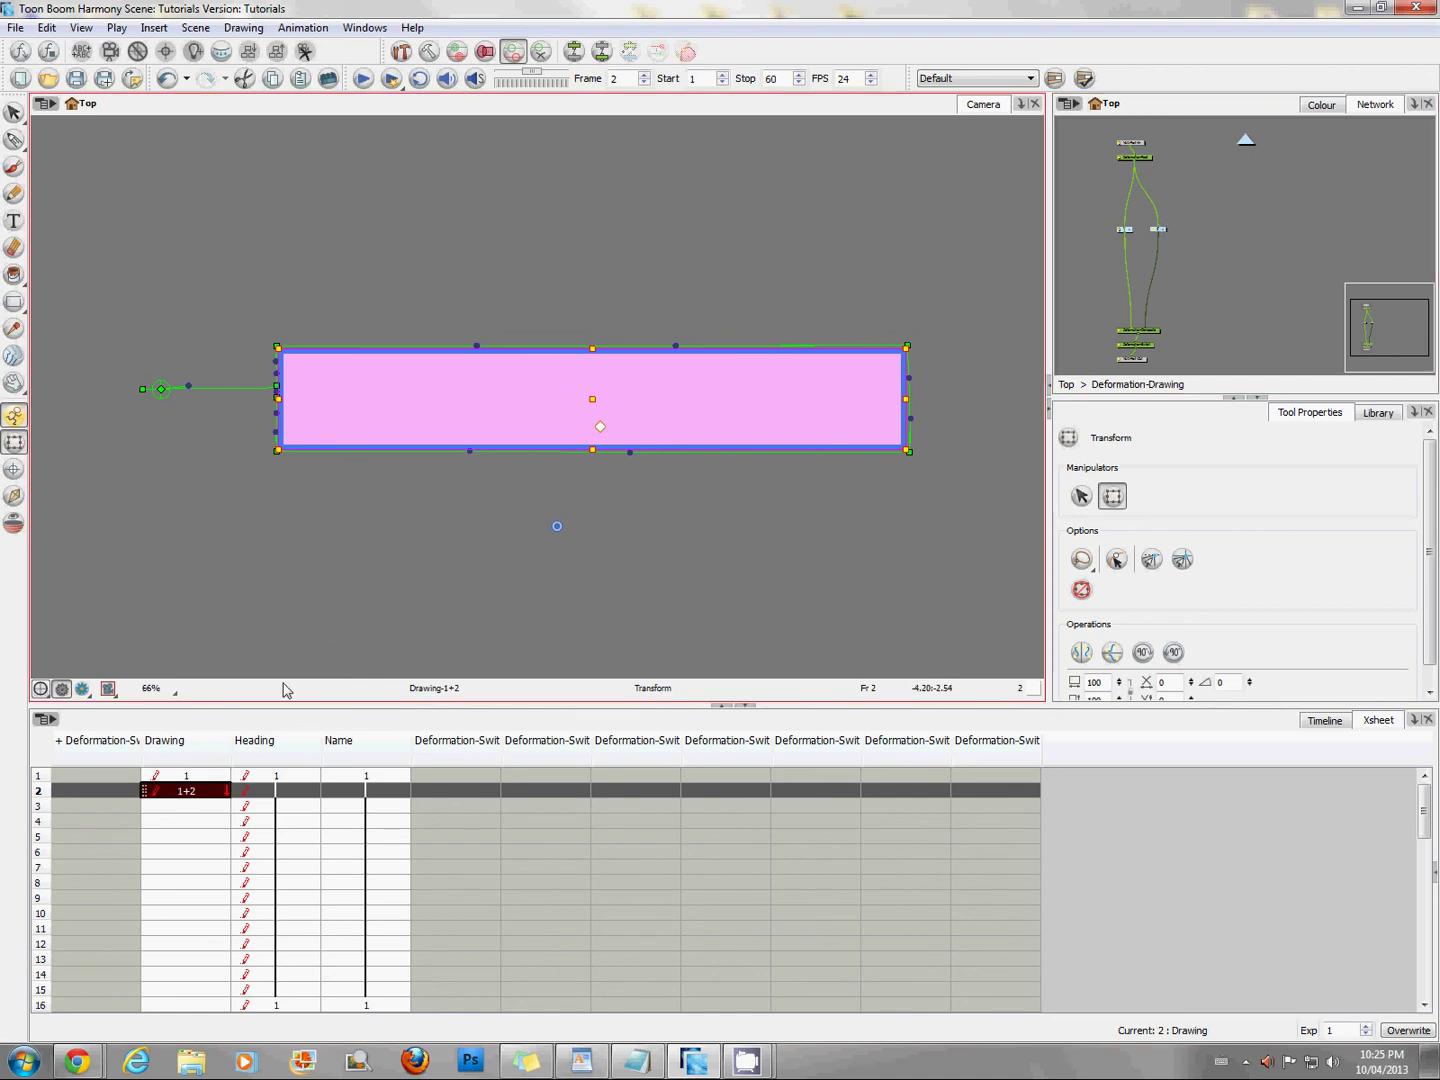
Test the deformation across frames 1 and 2 by pulling the rectangle's lower-left corner slightly down, and undo the extra pull.
left_click(214, 776)
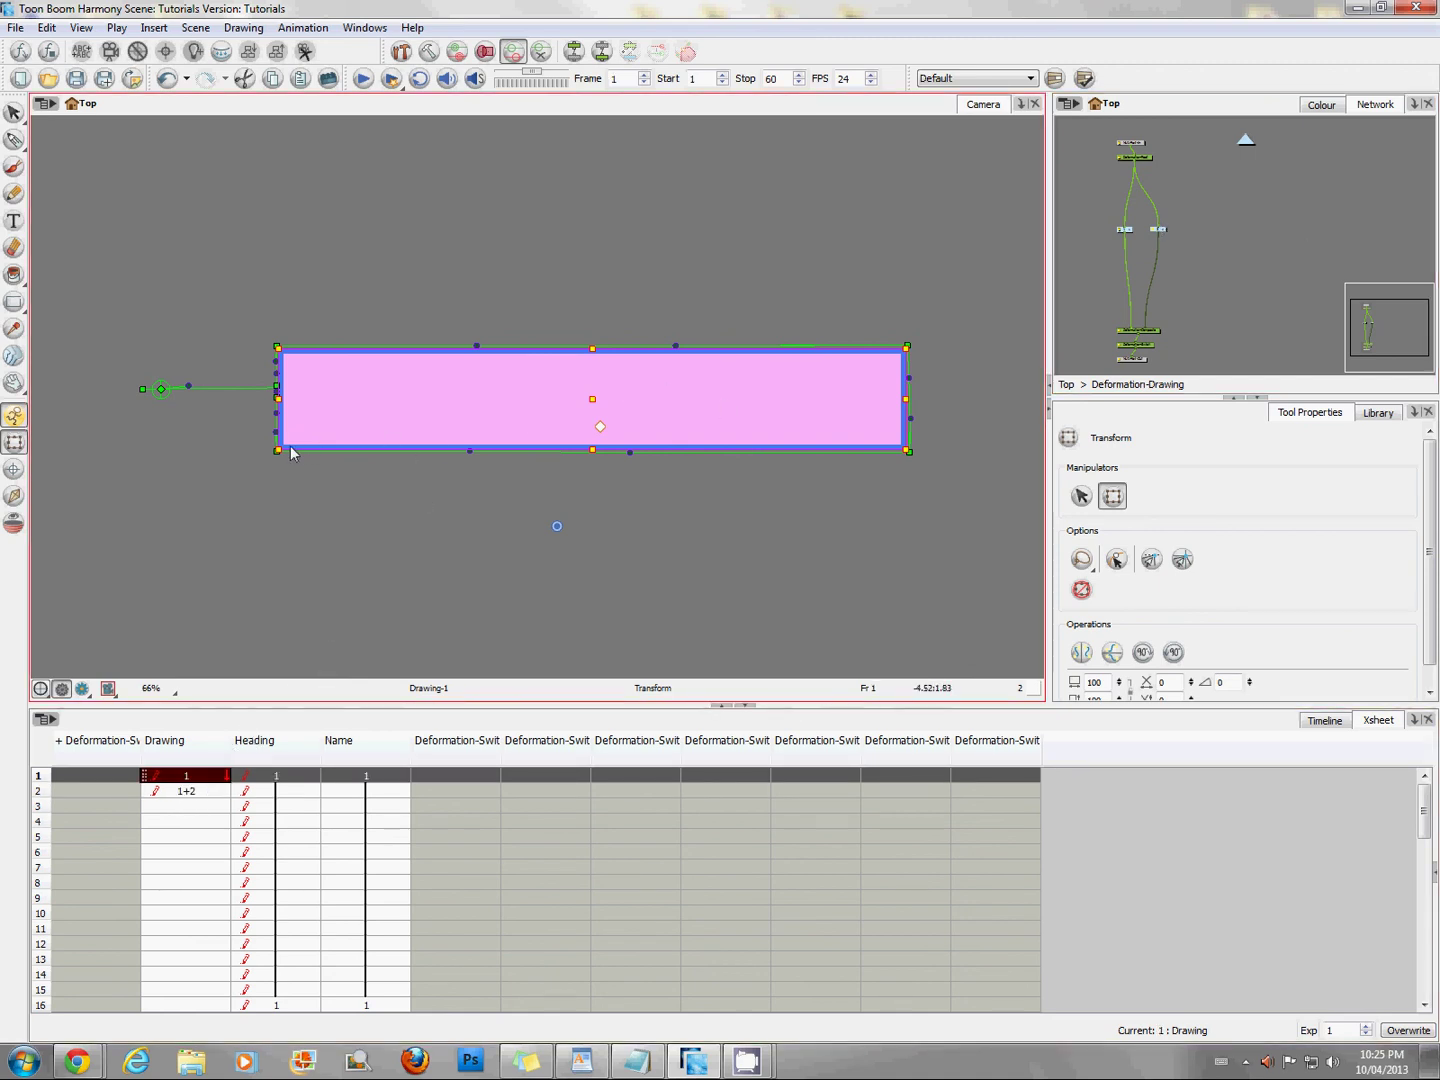
left_click_drag(277, 451, 280, 472)
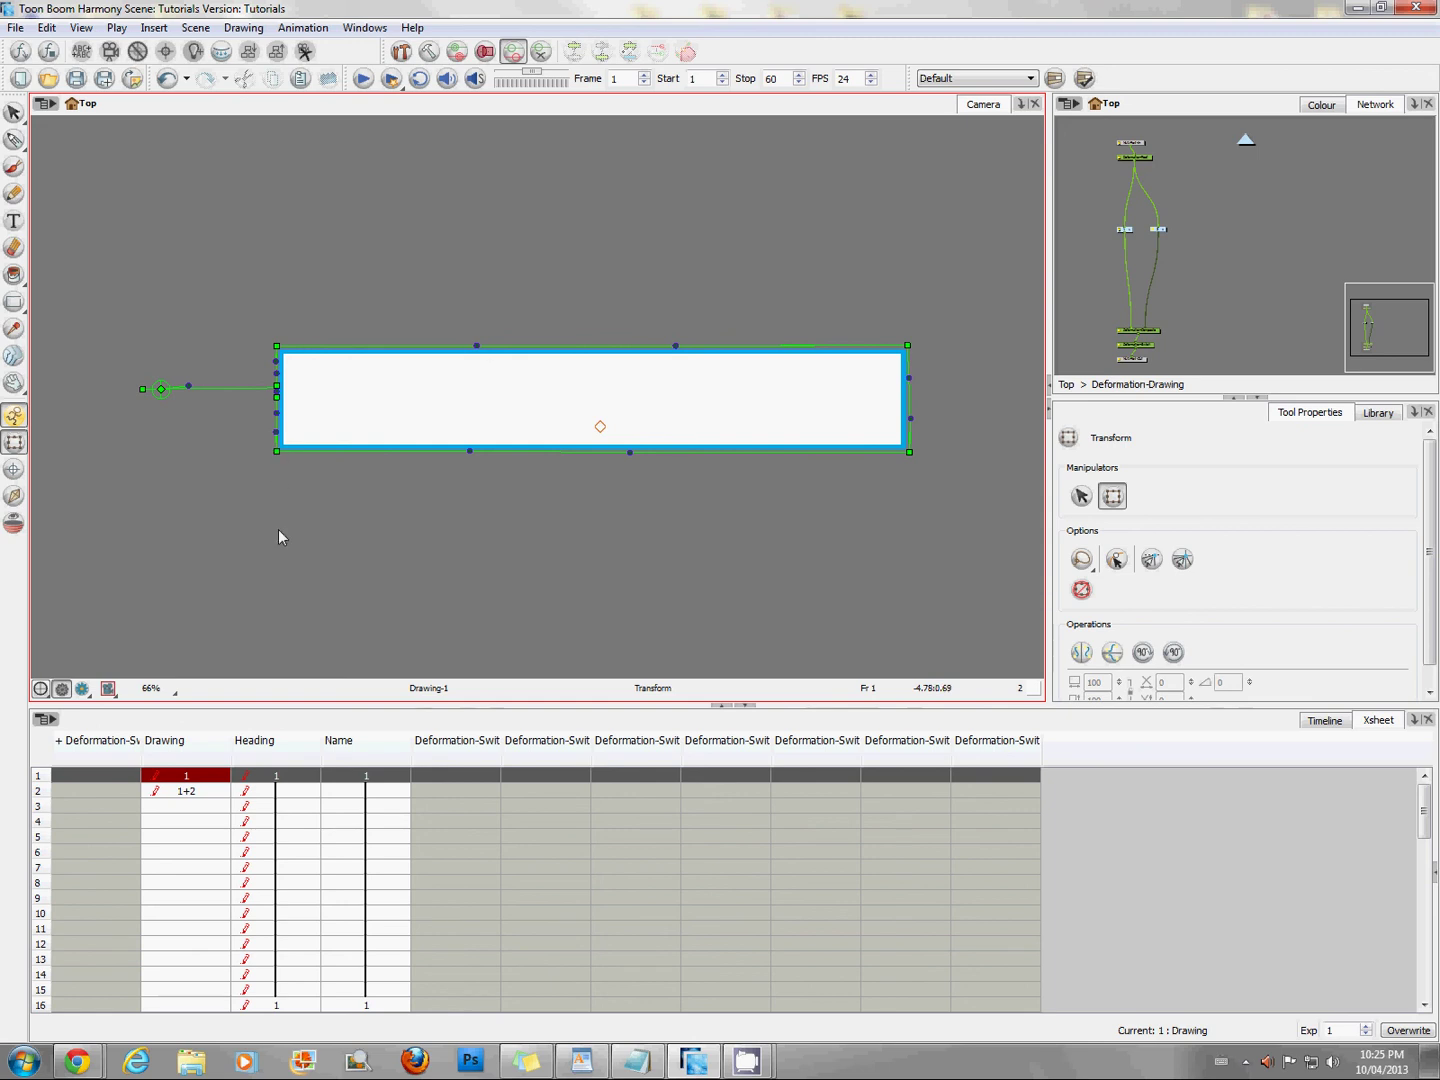
left_click(174, 790)
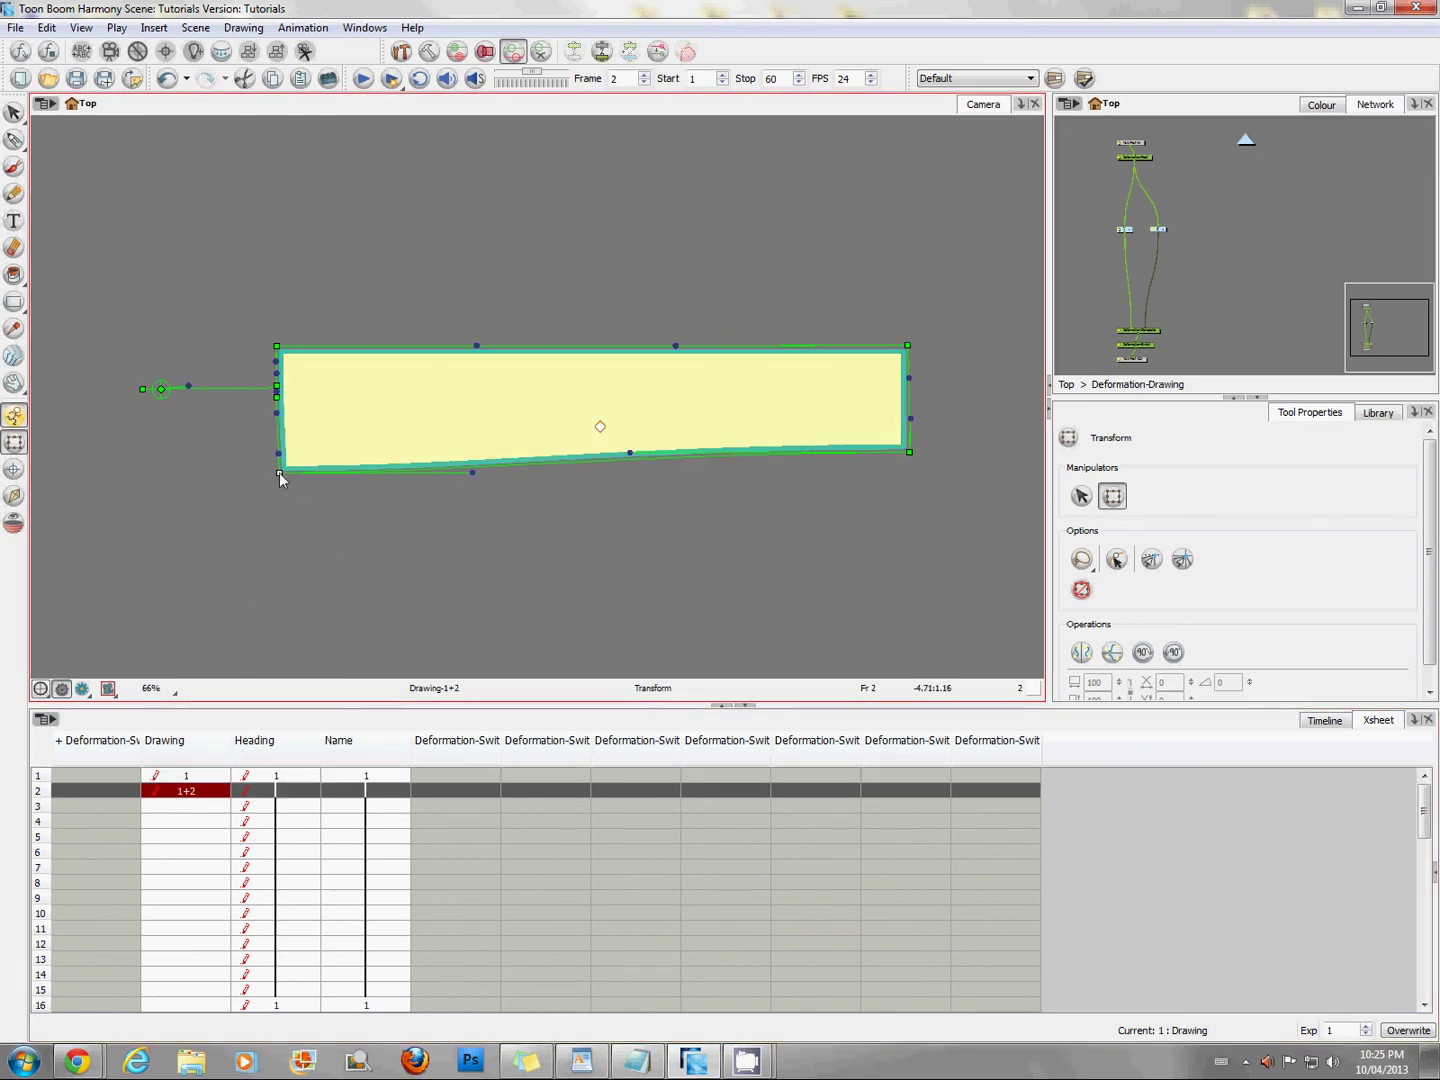
mouse_move(280, 478)
left_mouse_down()
mouse_move(354, 423)
mouse_move(257, 498)
left_mouse_up()
key("ctrl+z")
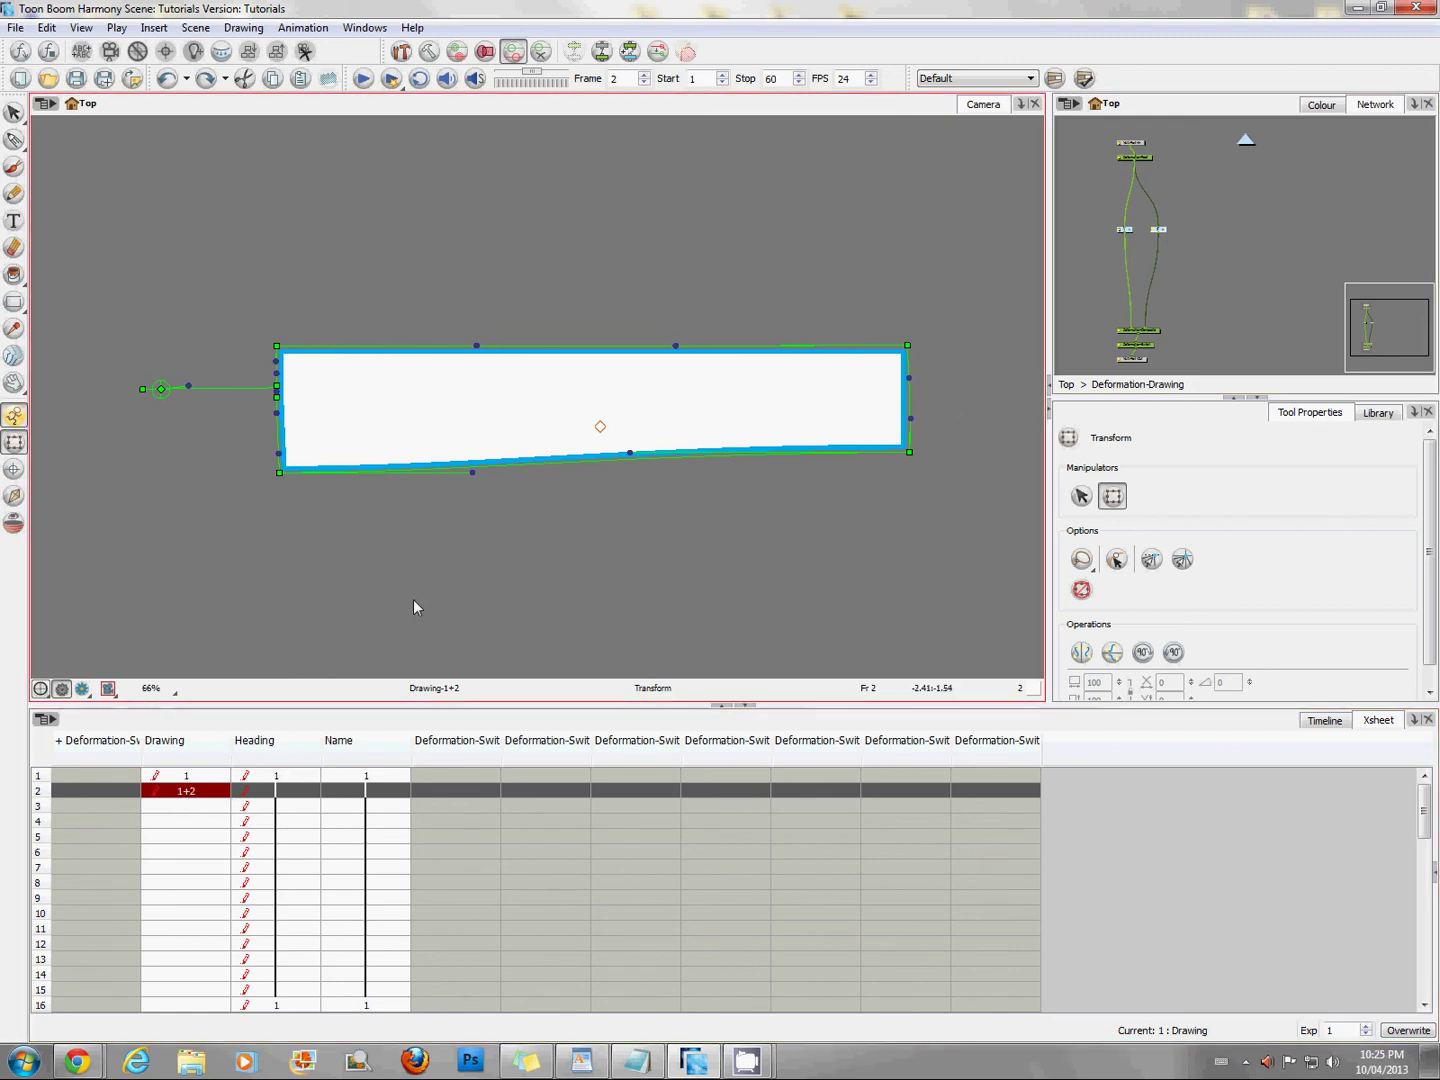
left_click(185, 792)
left_click(503, 585)
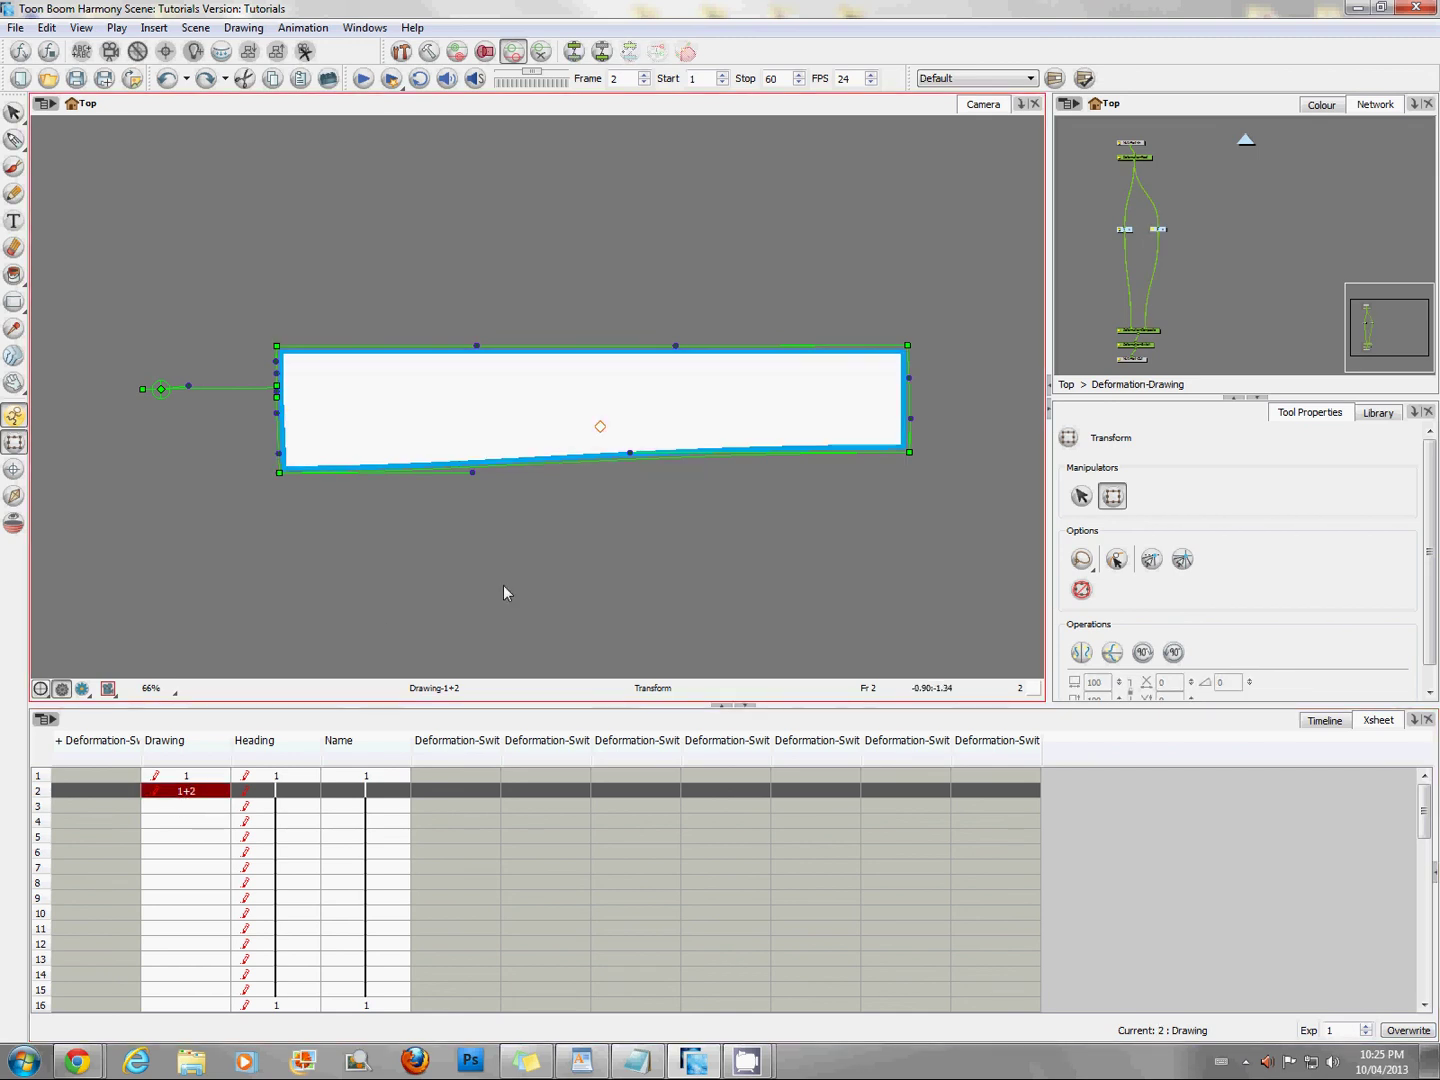
key("1")
key("1")
key("1")
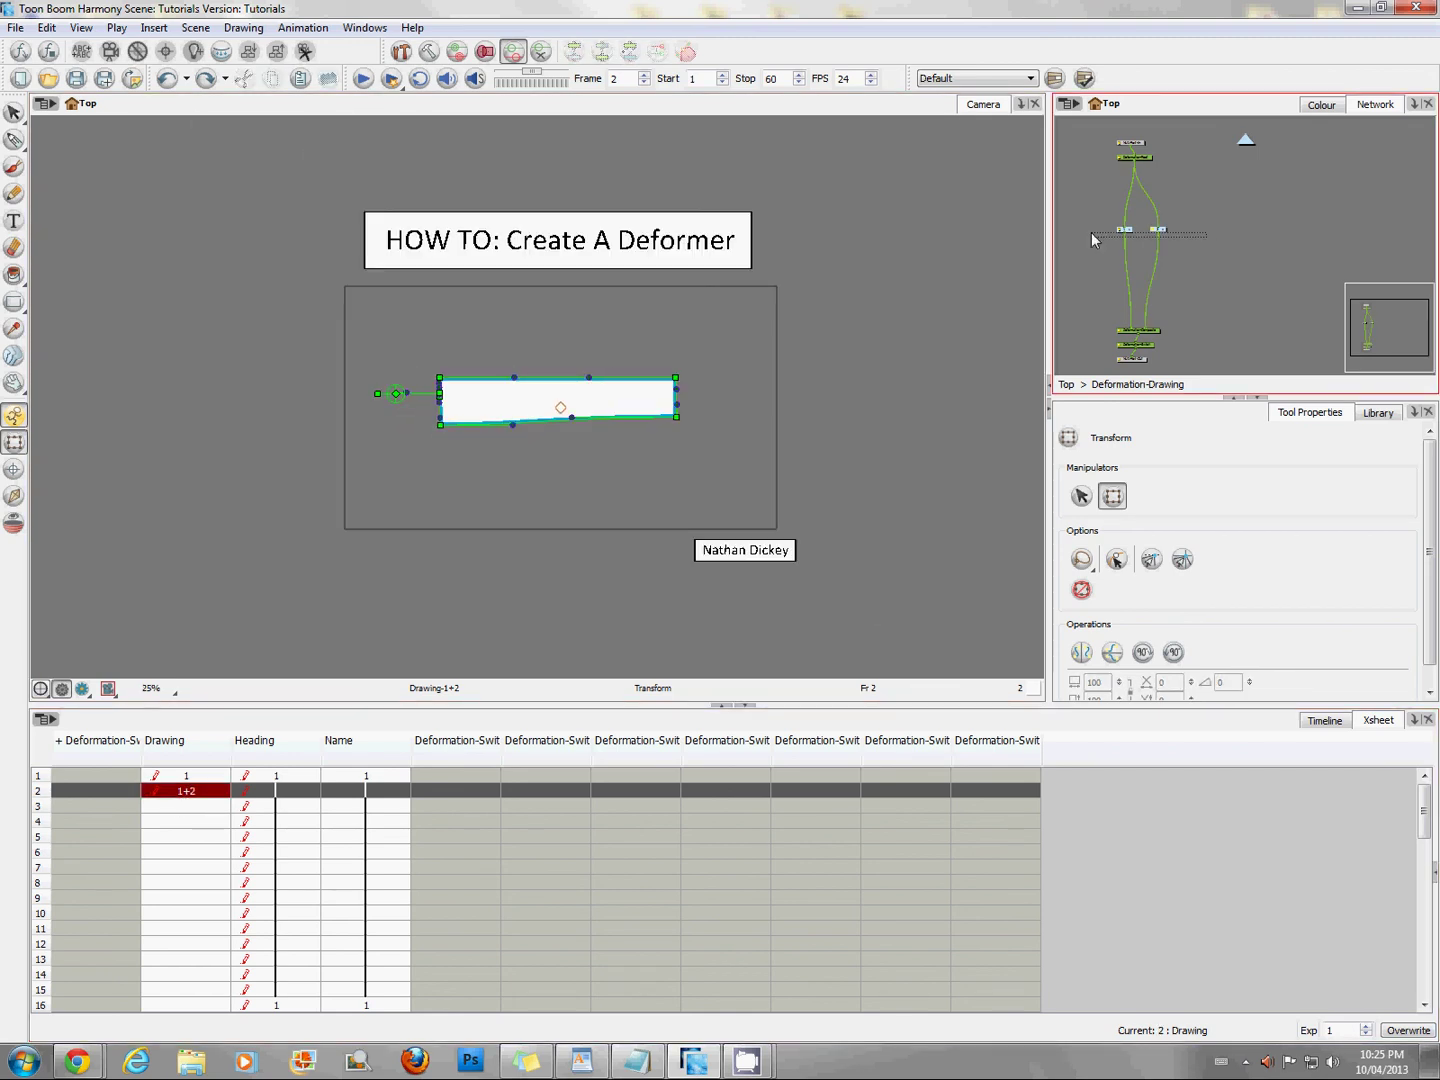
left_click_drag(1092, 232, 1080, 230)
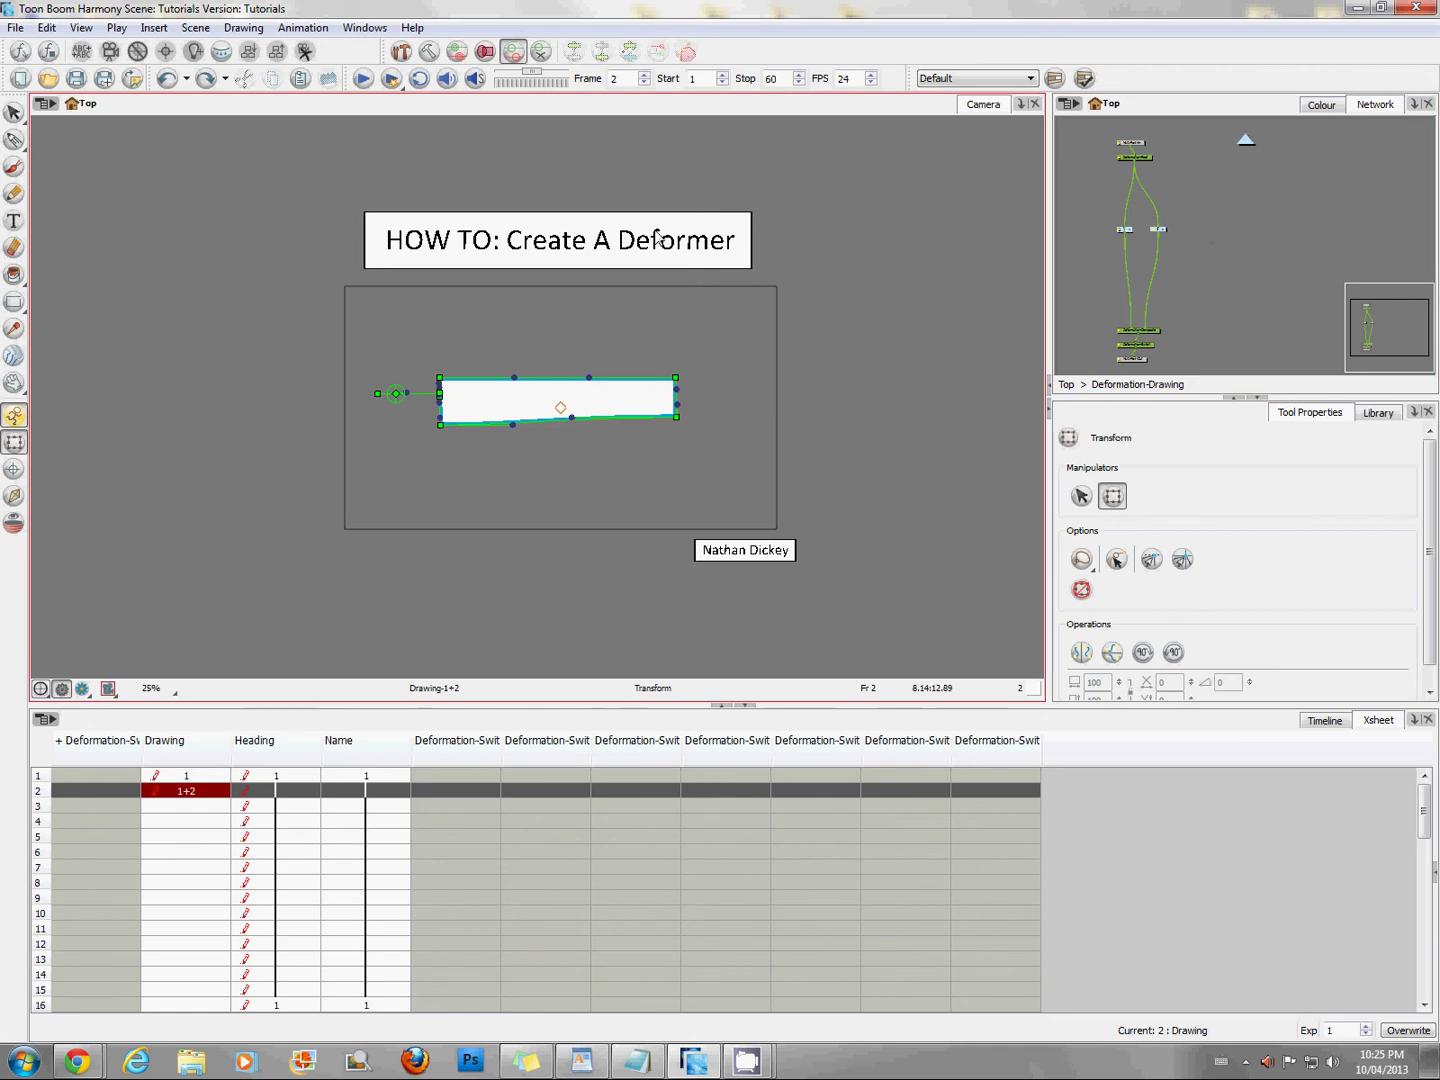